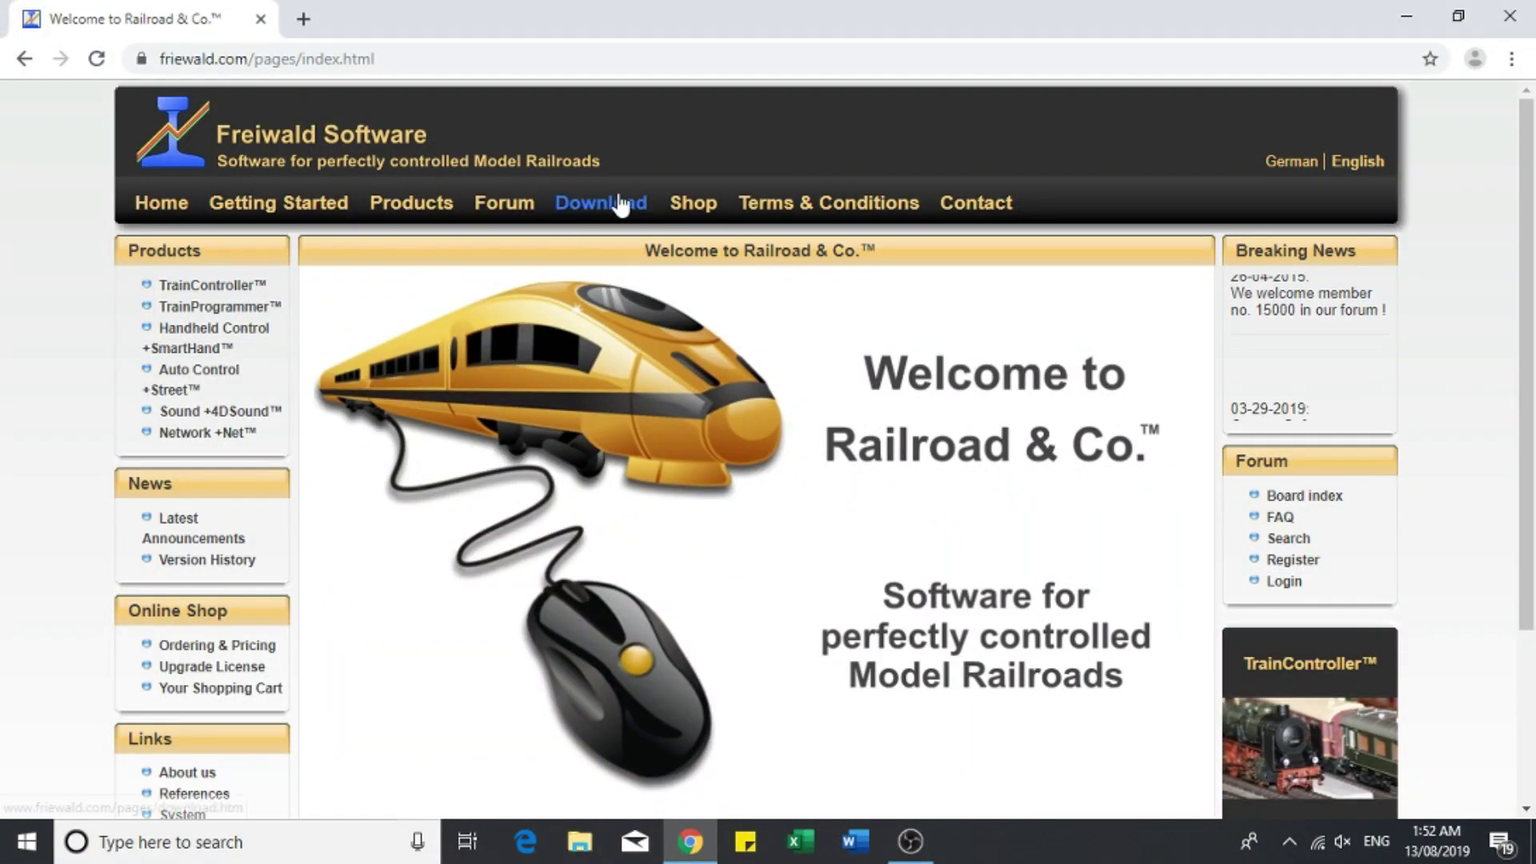
Step: Open the Freiwald Software download page and look over the TrainAnimator installation programs
left_click(617, 200)
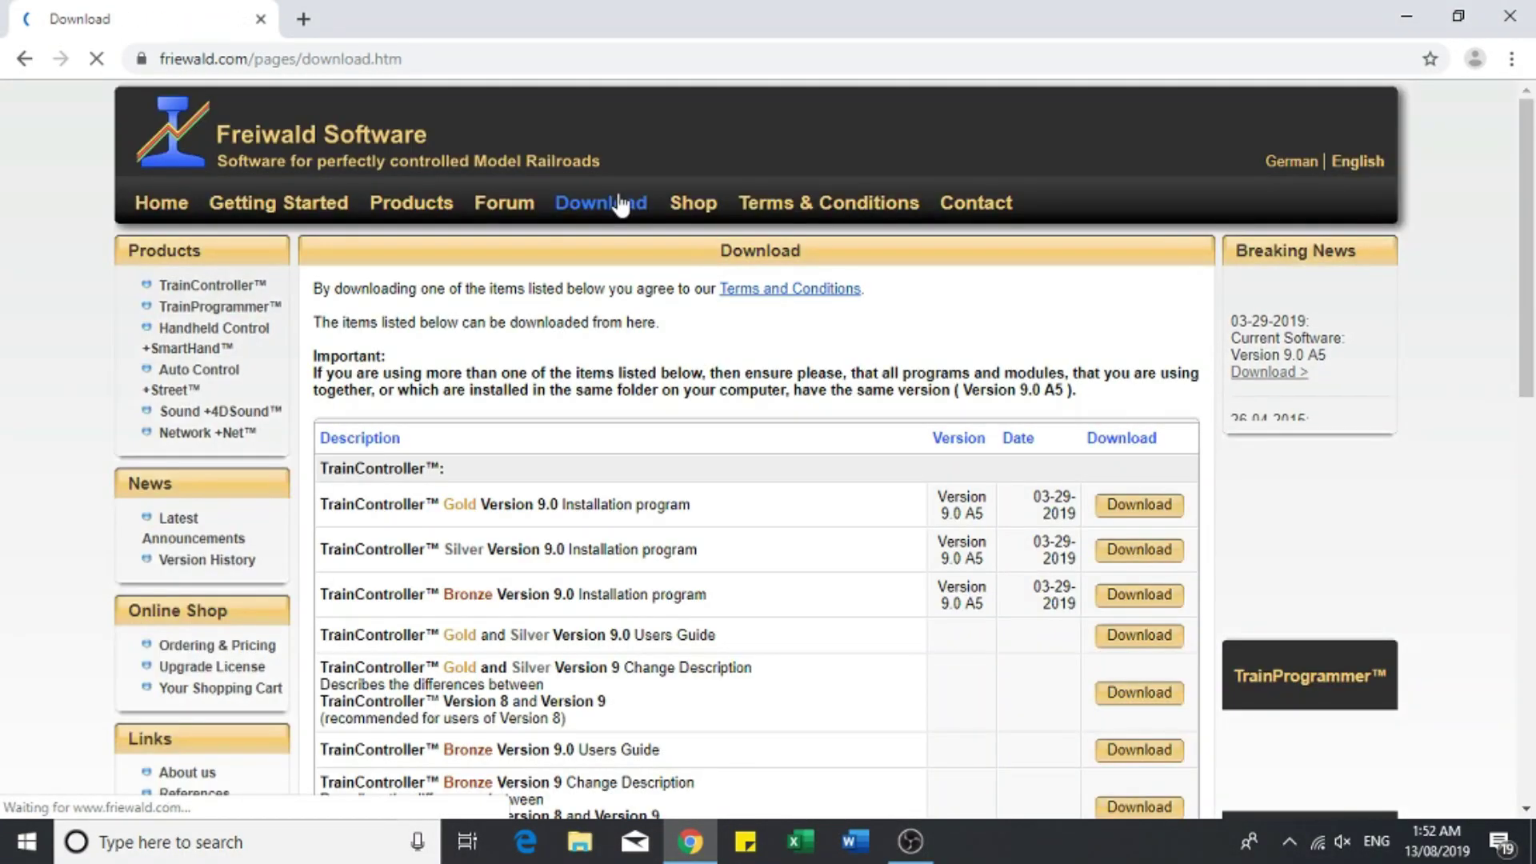
left_click_drag(1527, 316, 1532, 550)
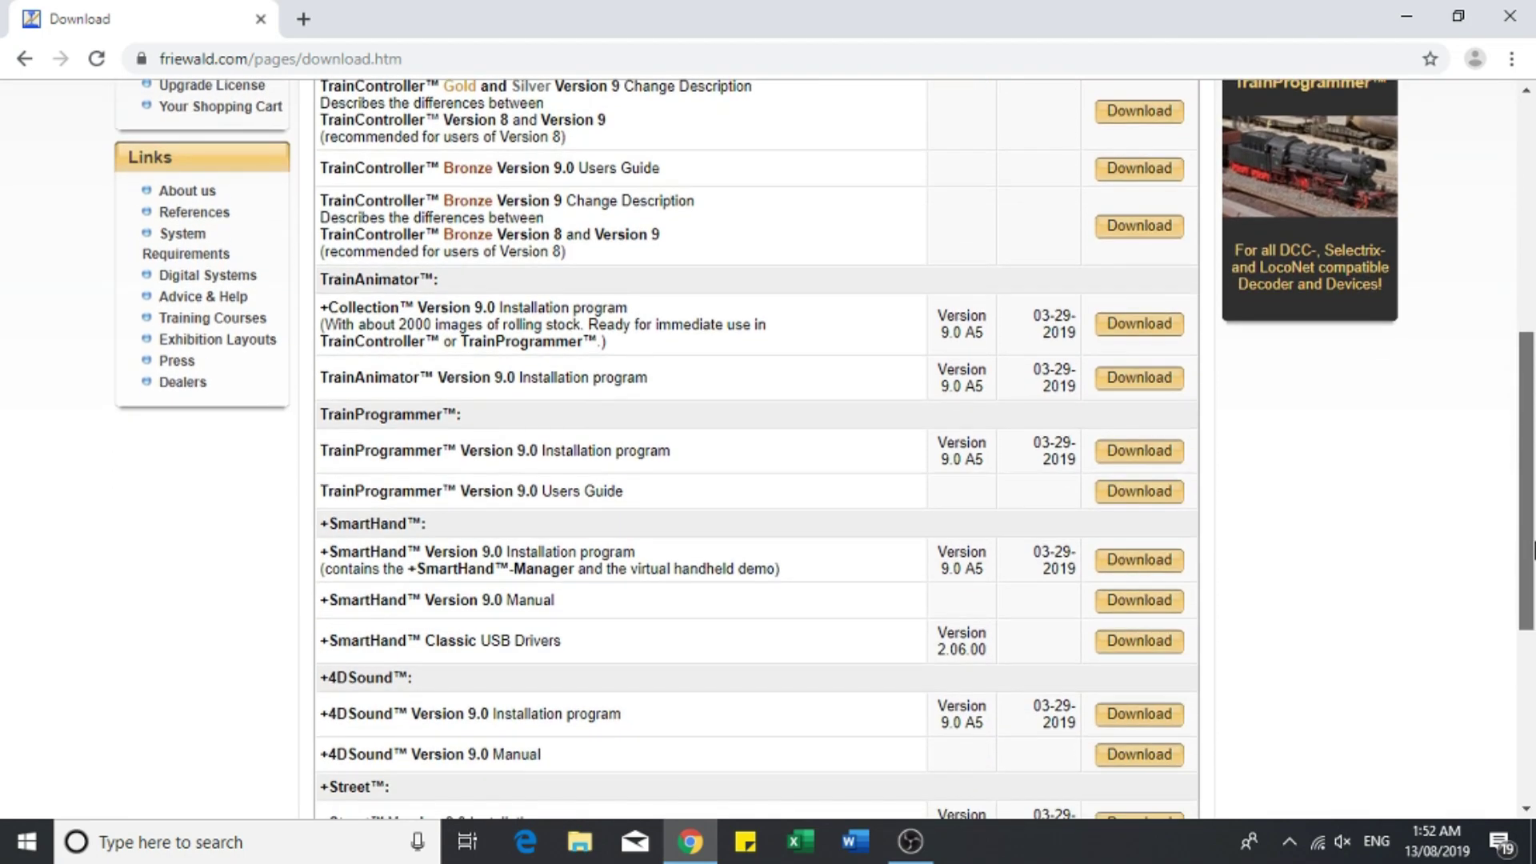
Step: Search the web for "fast stone" in a new browser tab
left_click(303, 18)
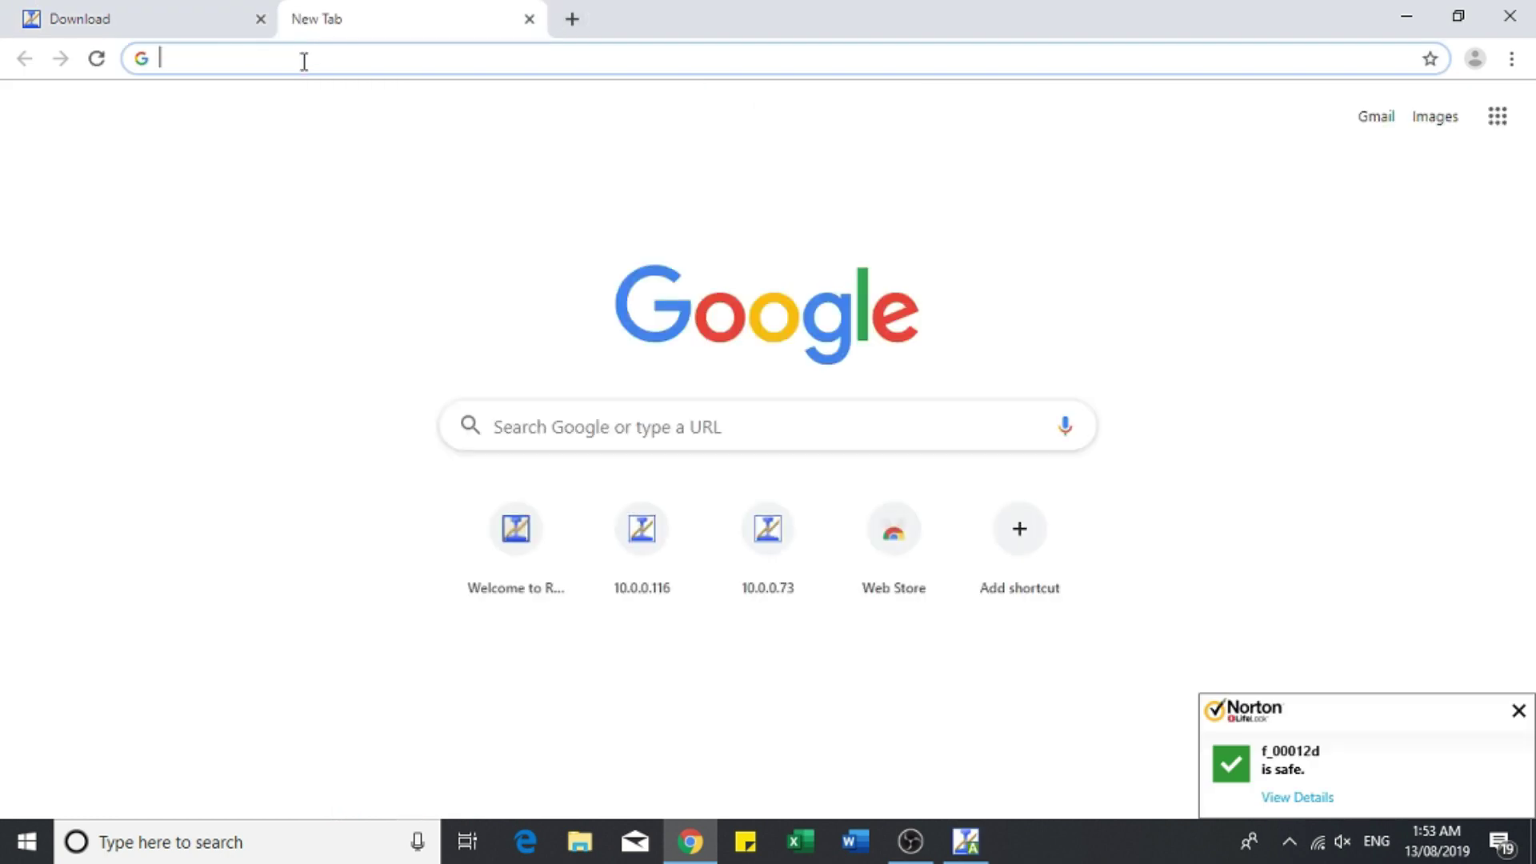
type("fast")
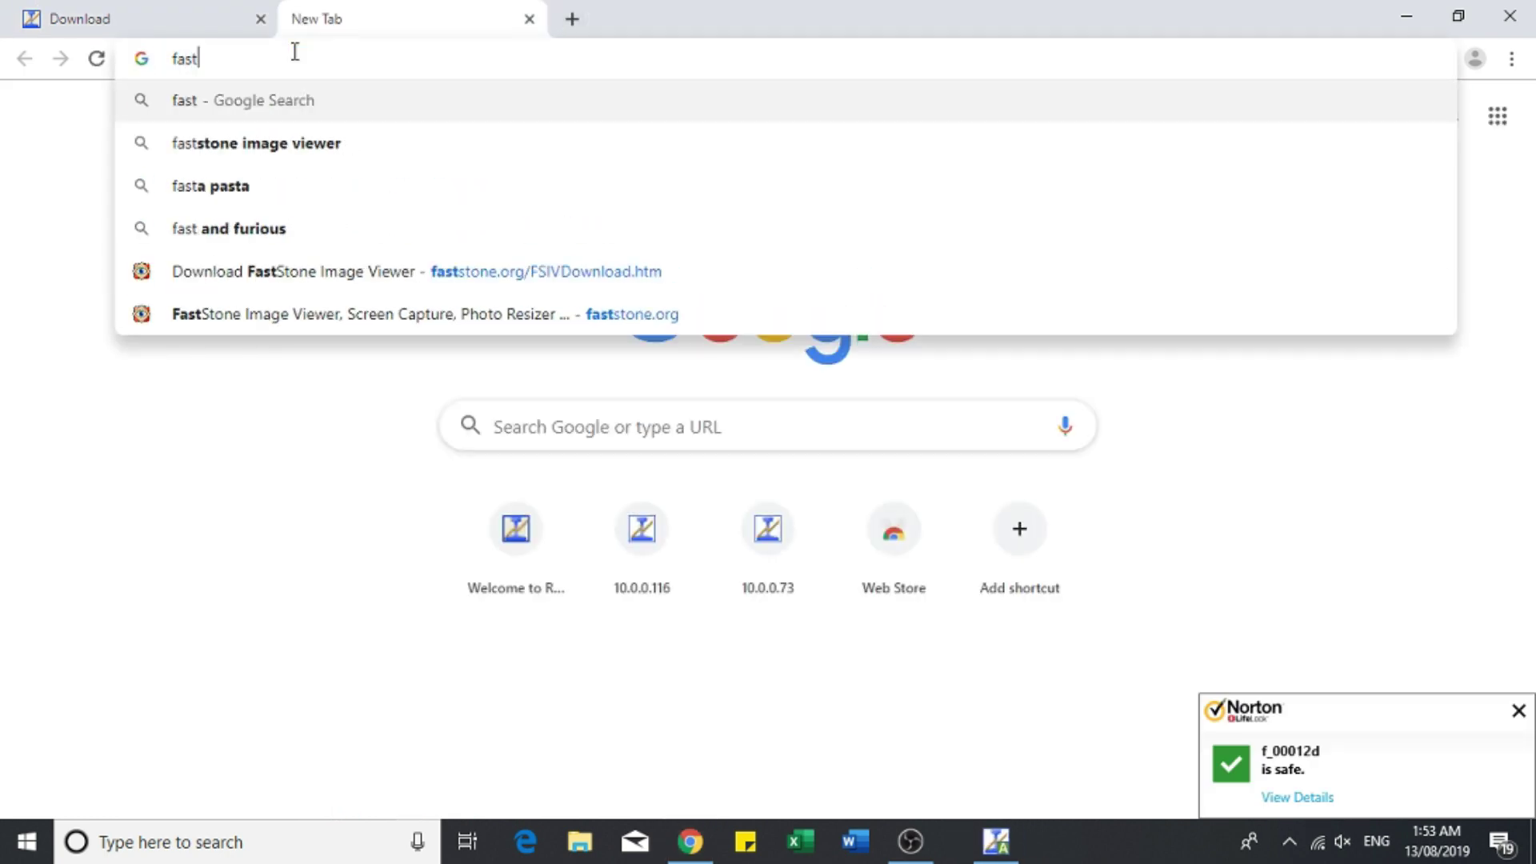
type(" sateo")
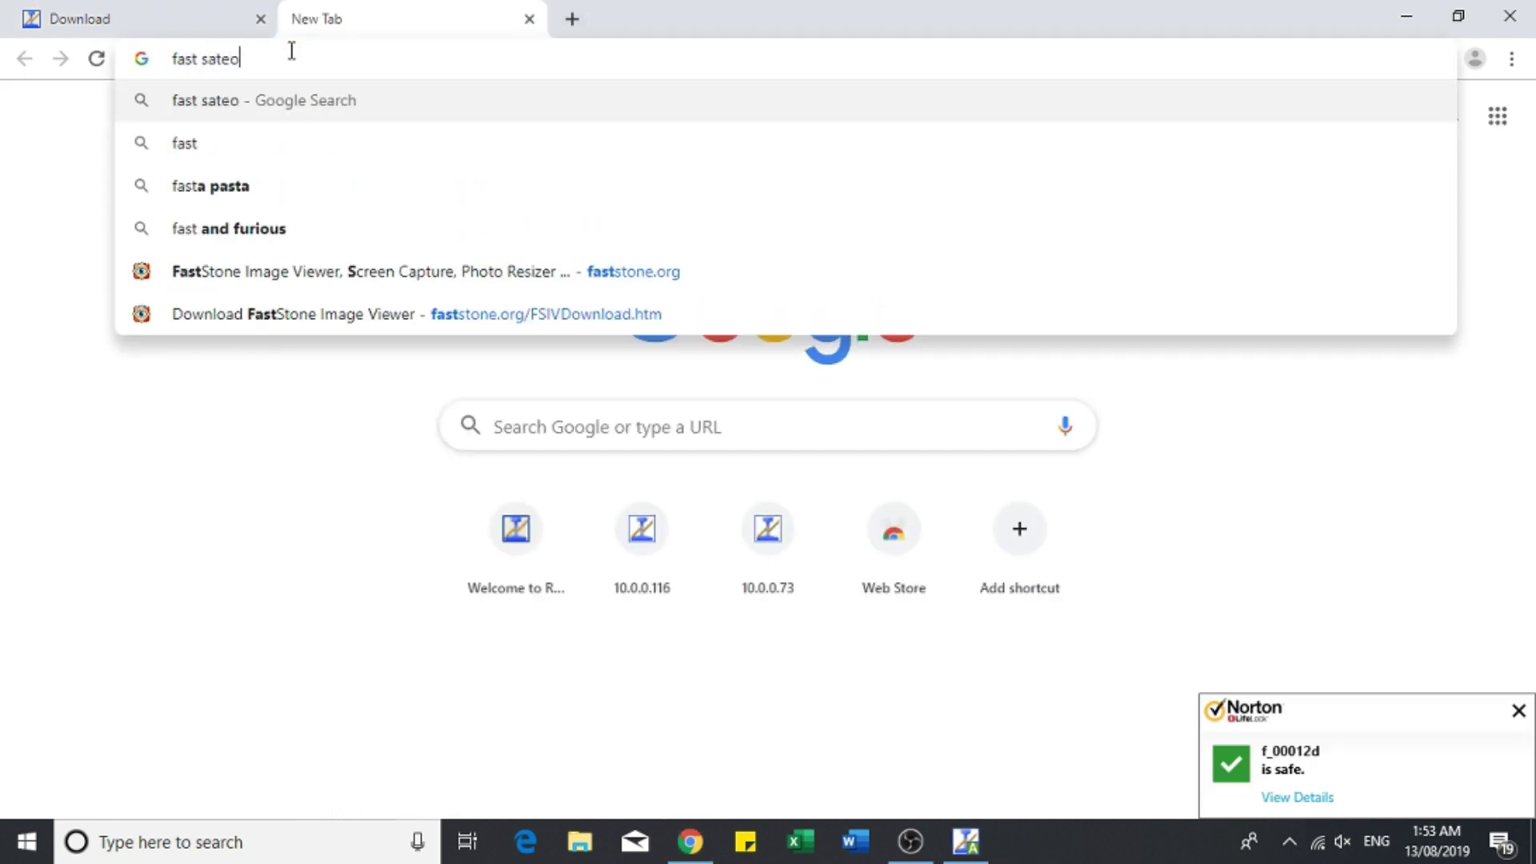
key("BackSpace")
key("BackSpace")
key("BackSpace")
key("BackSpace")
type("tone")
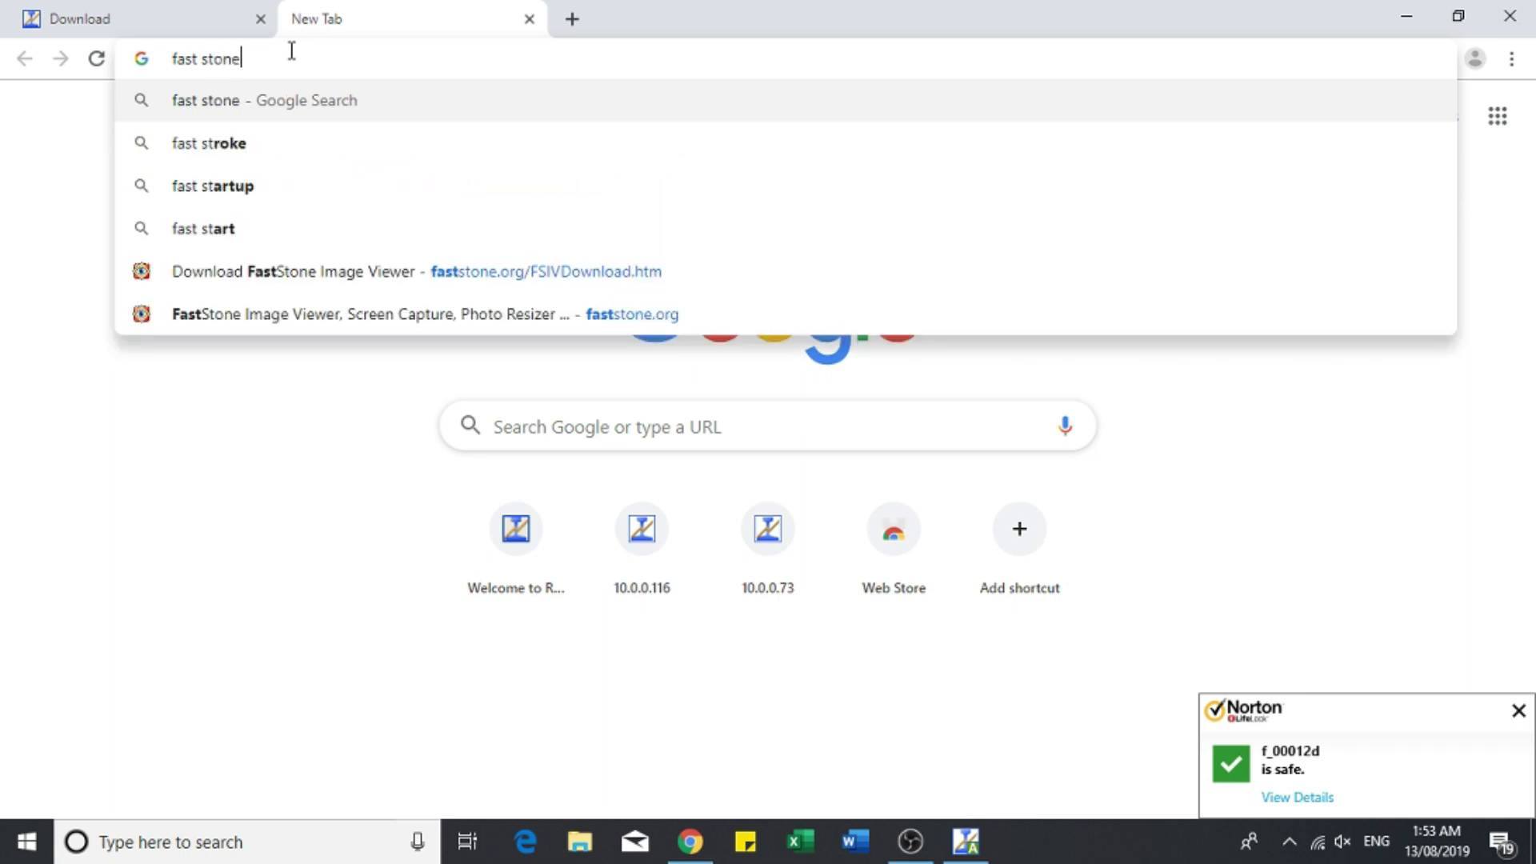
key("Return")
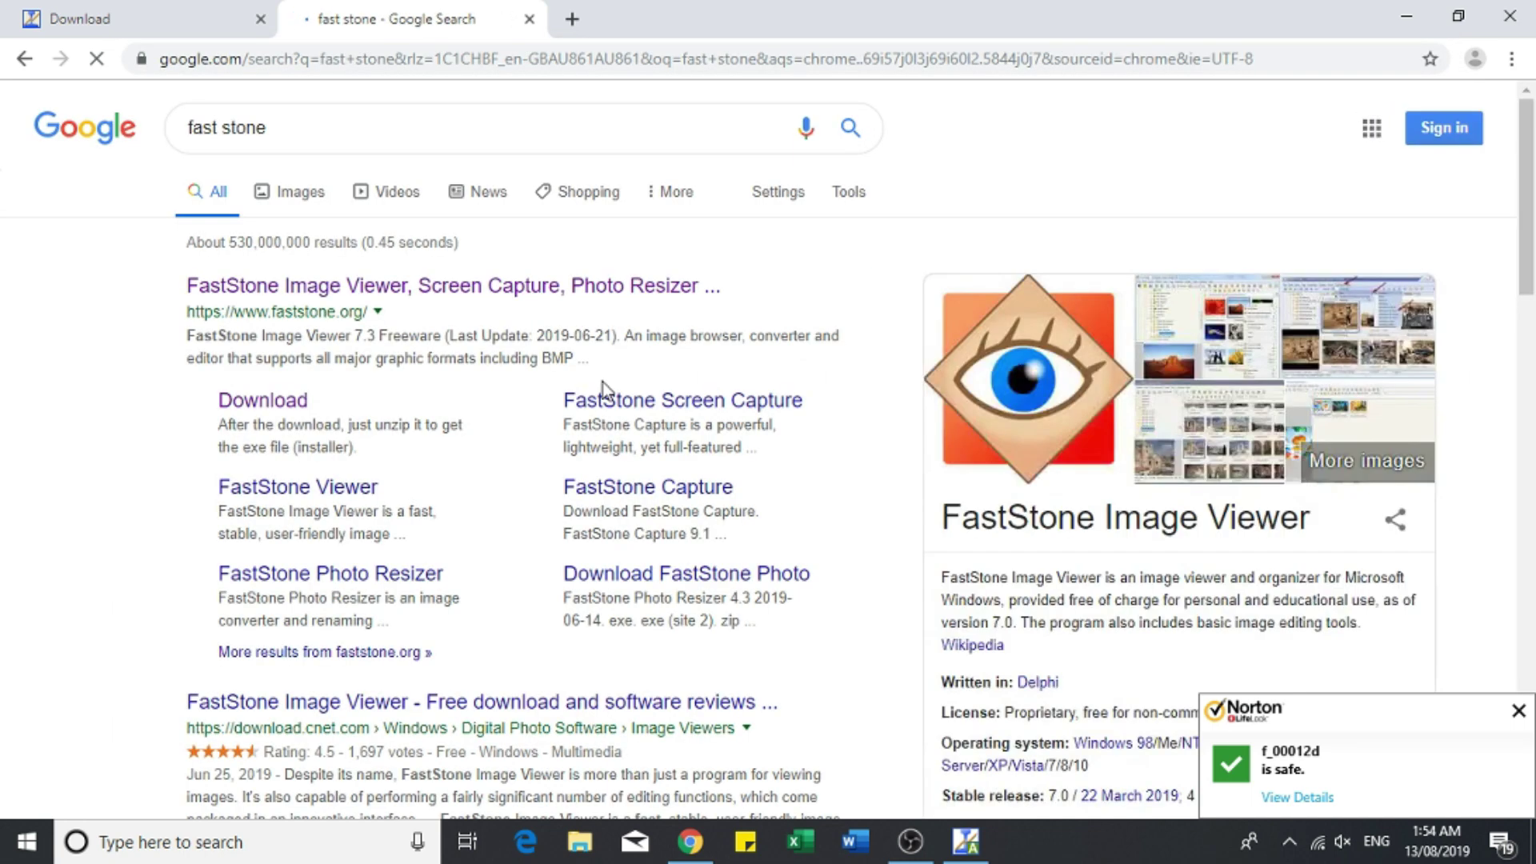
Step: Open the FastStone website from the results and go to the download of FastStone Image Viewer 7.3
left_click(256, 285)
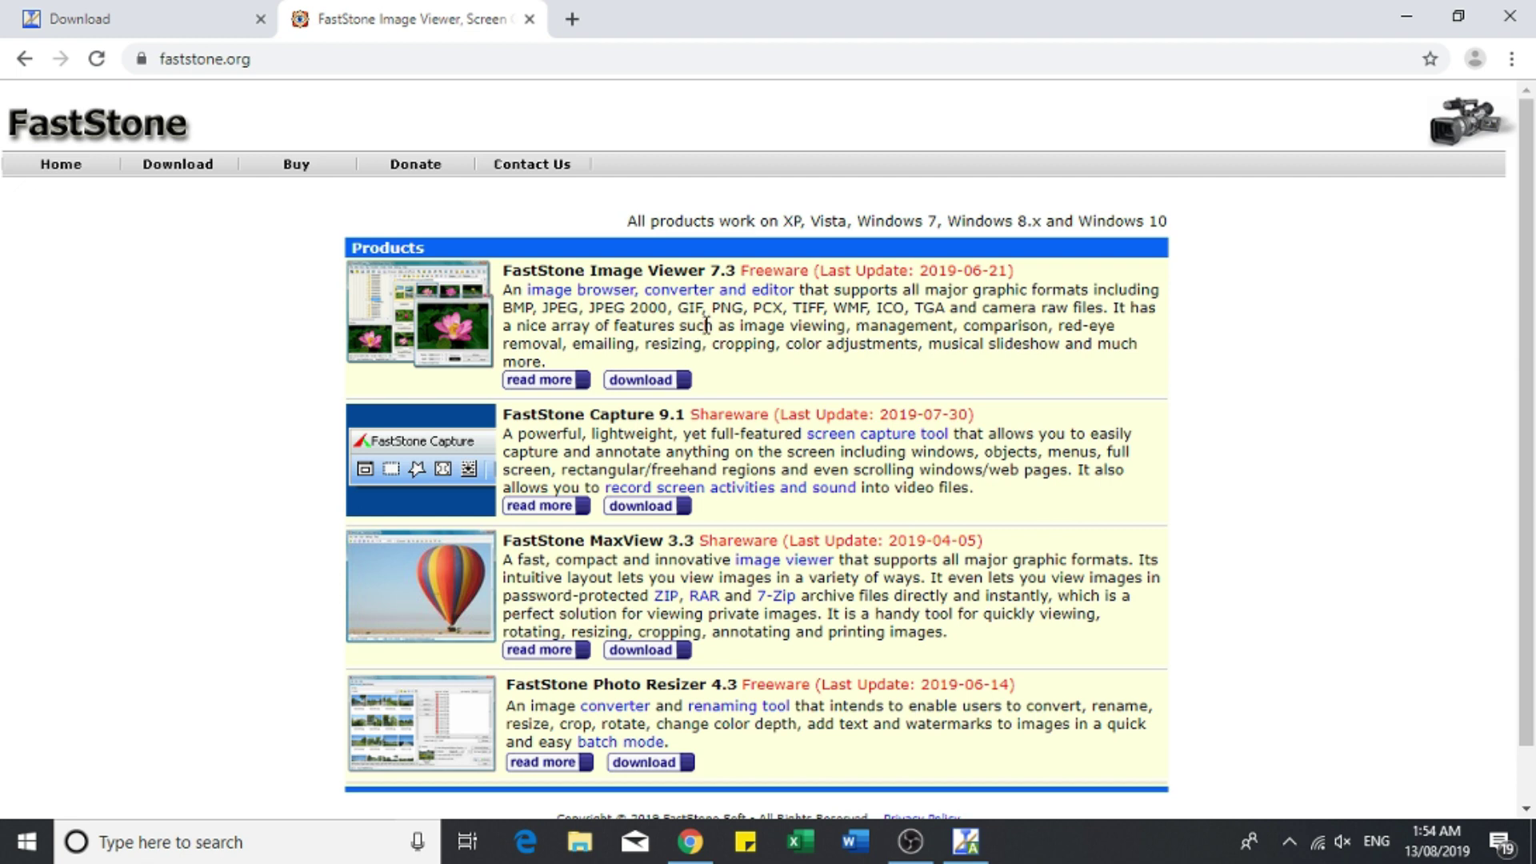
left_click(644, 380)
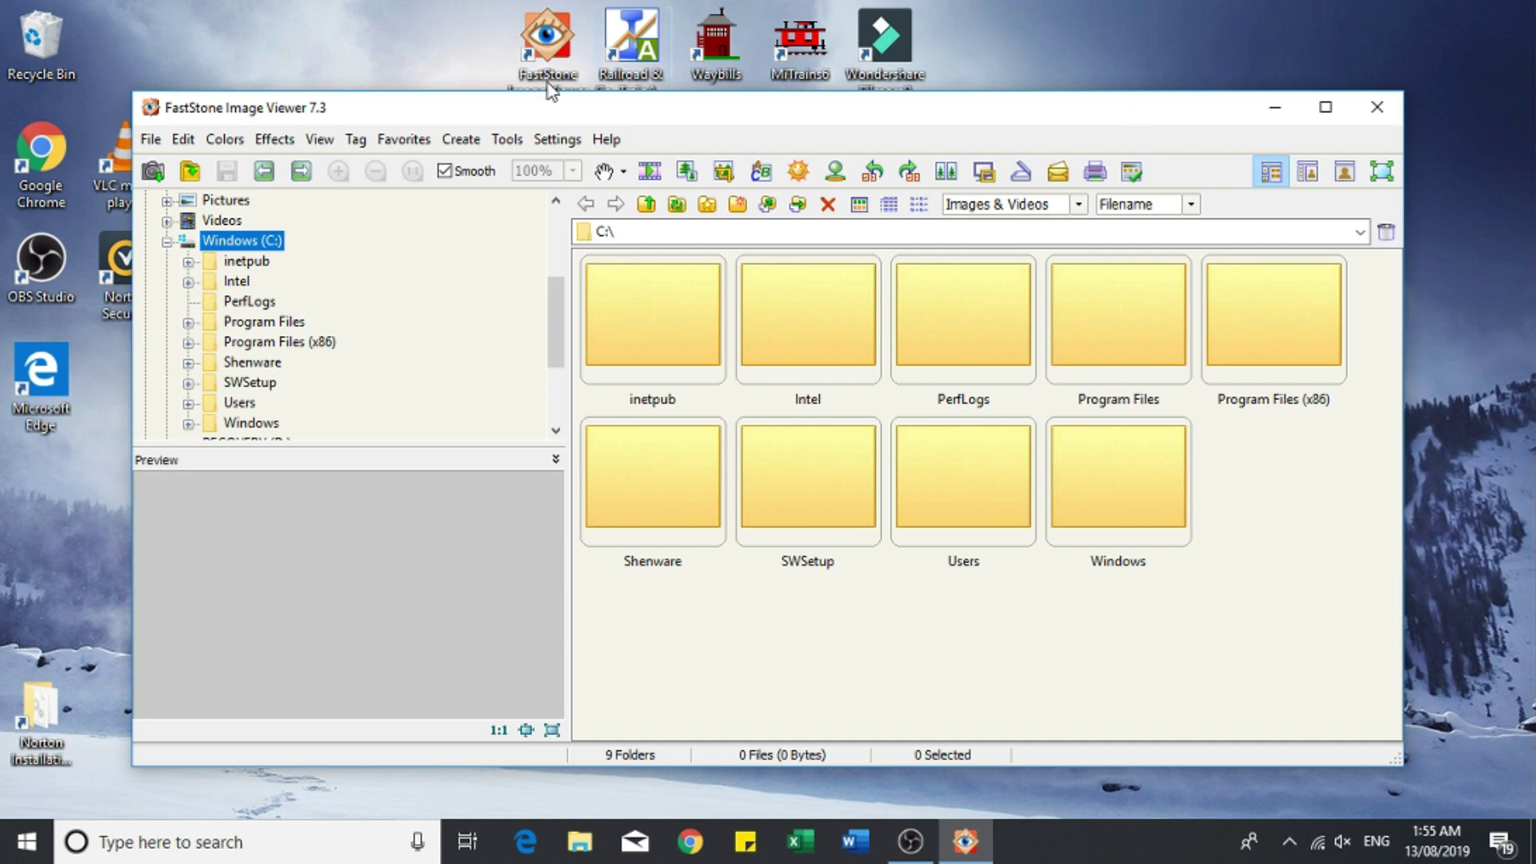
left_click(150, 141)
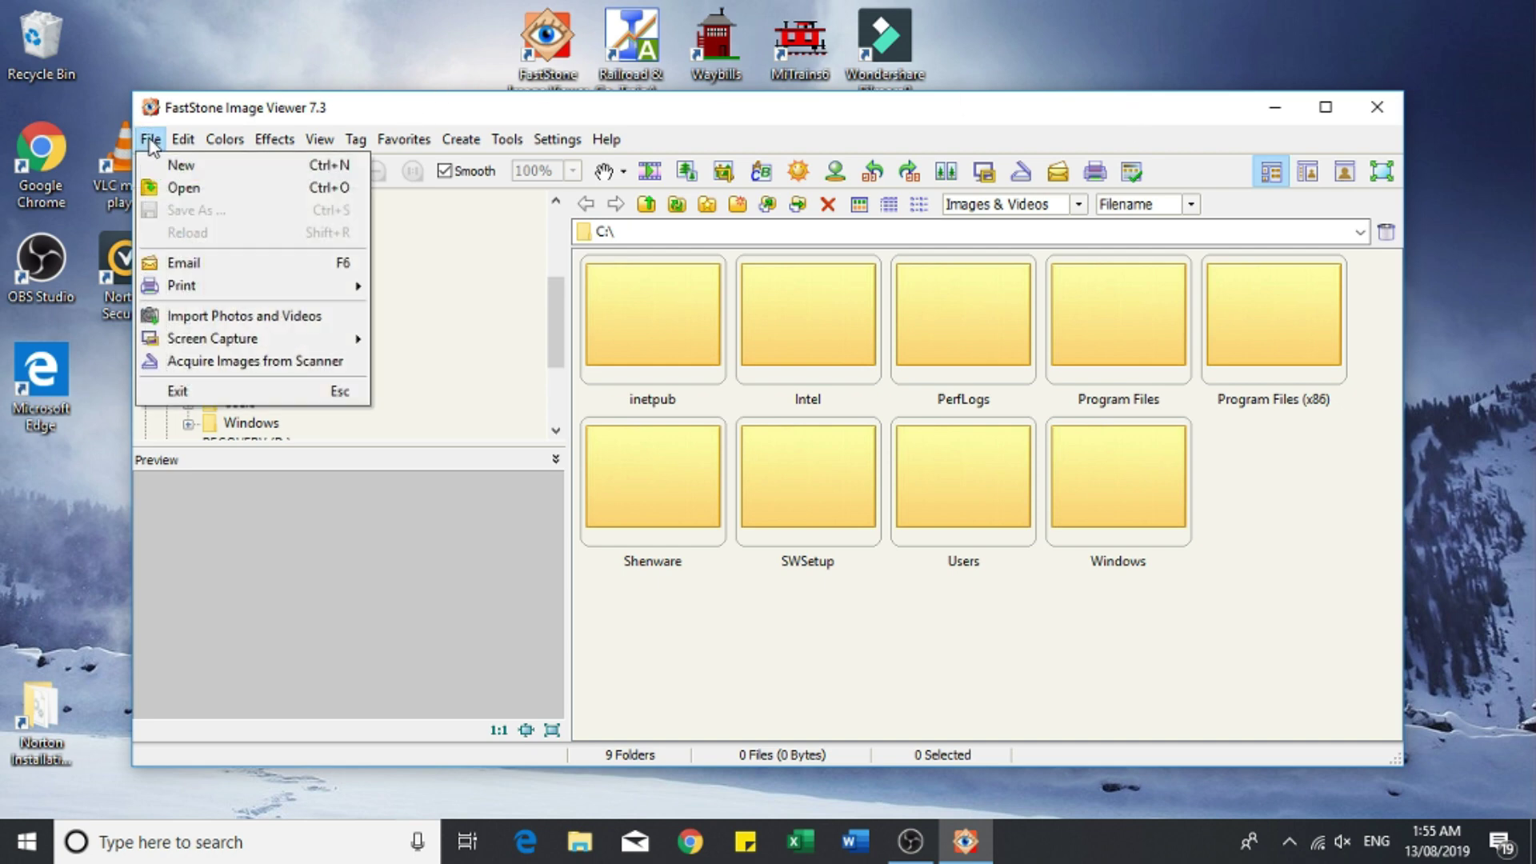
left_click(182, 193)
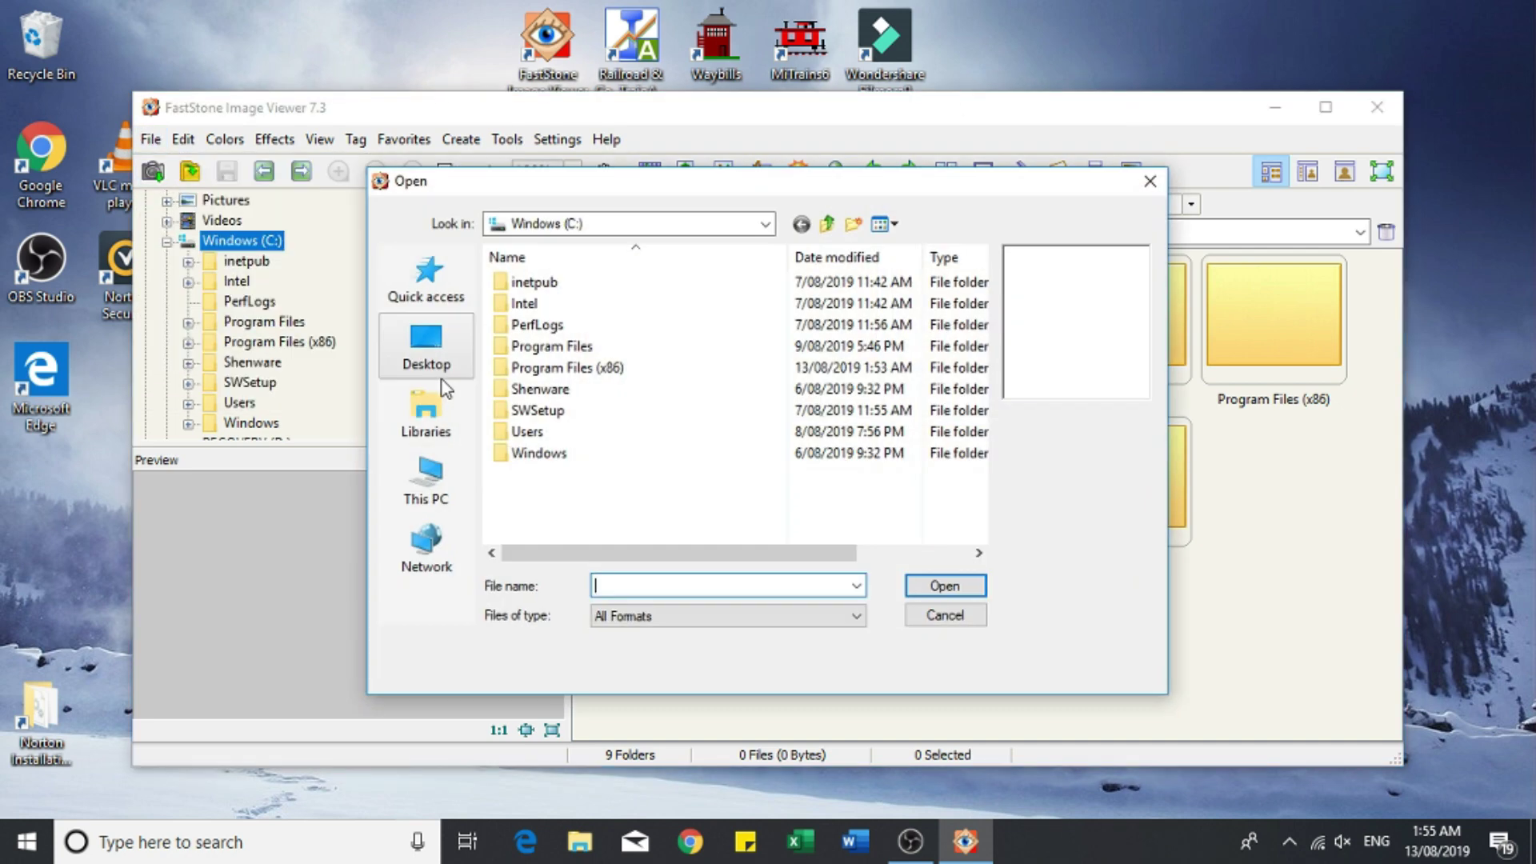
double_click(563, 392)
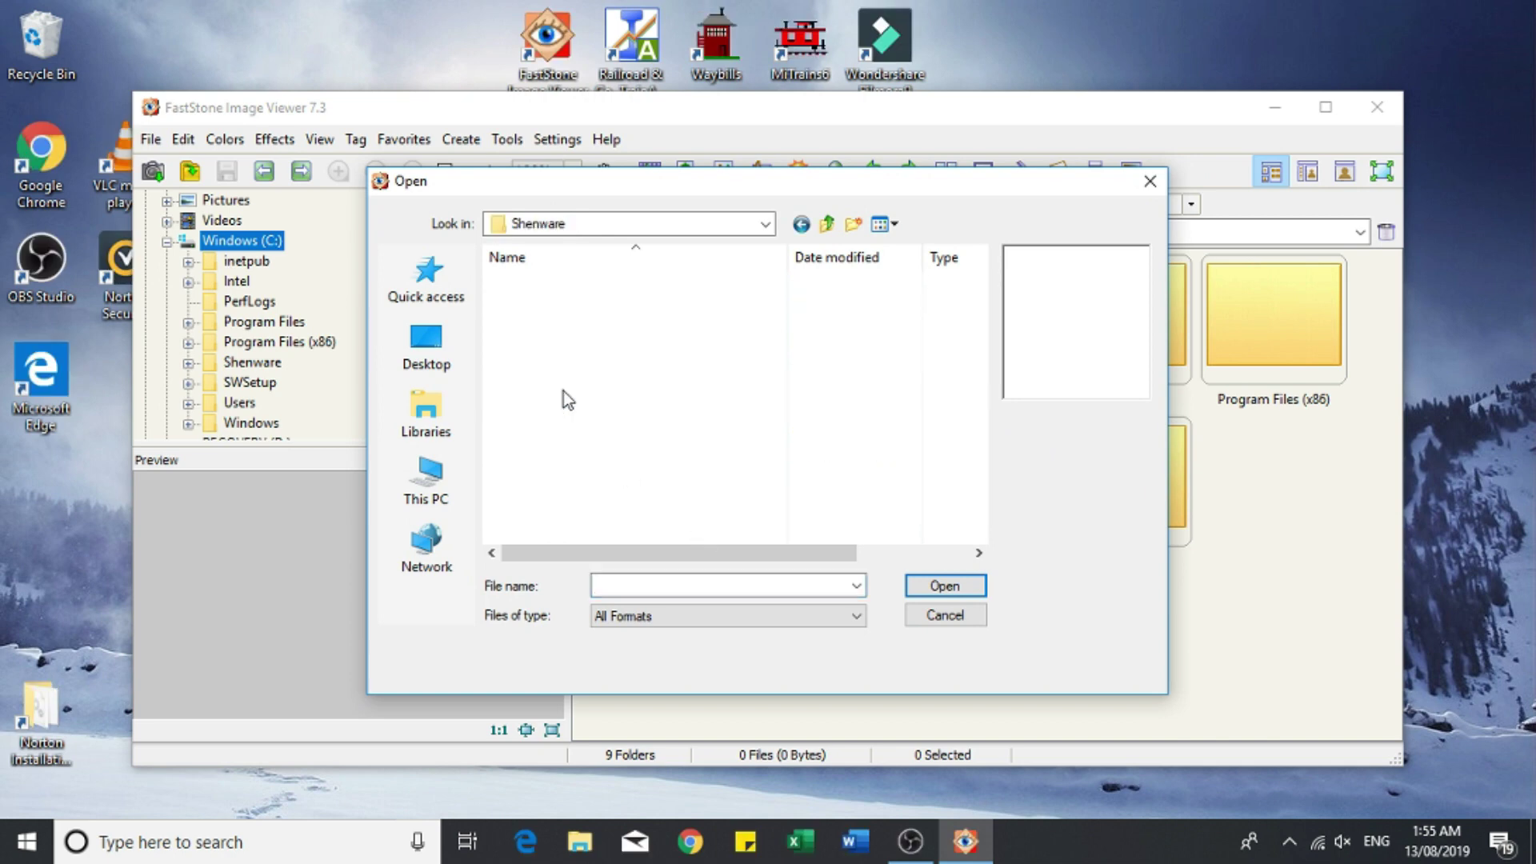
double_click(535, 304)
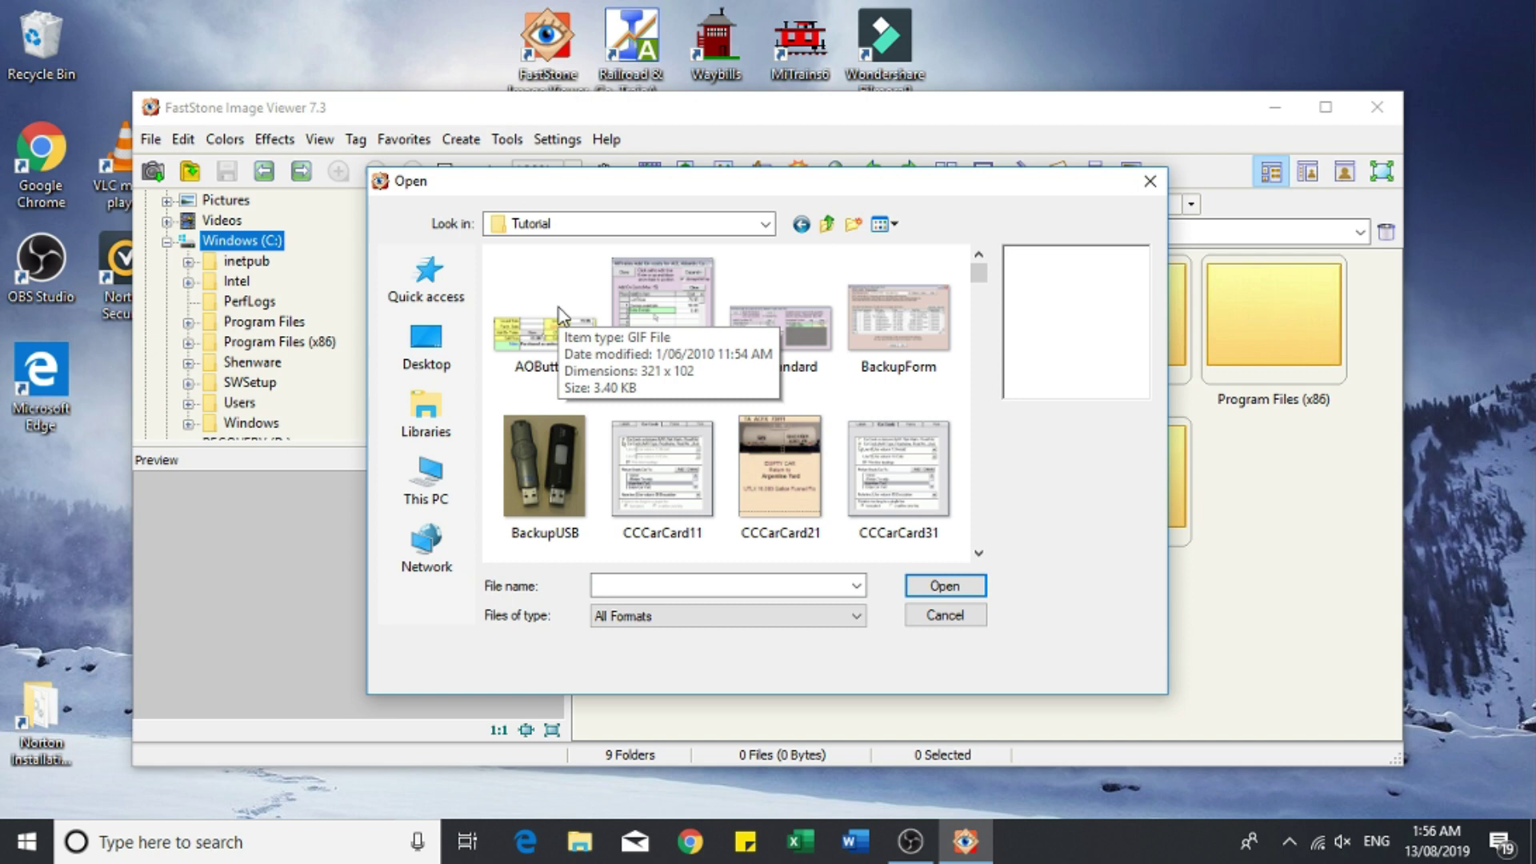
key("Escape")
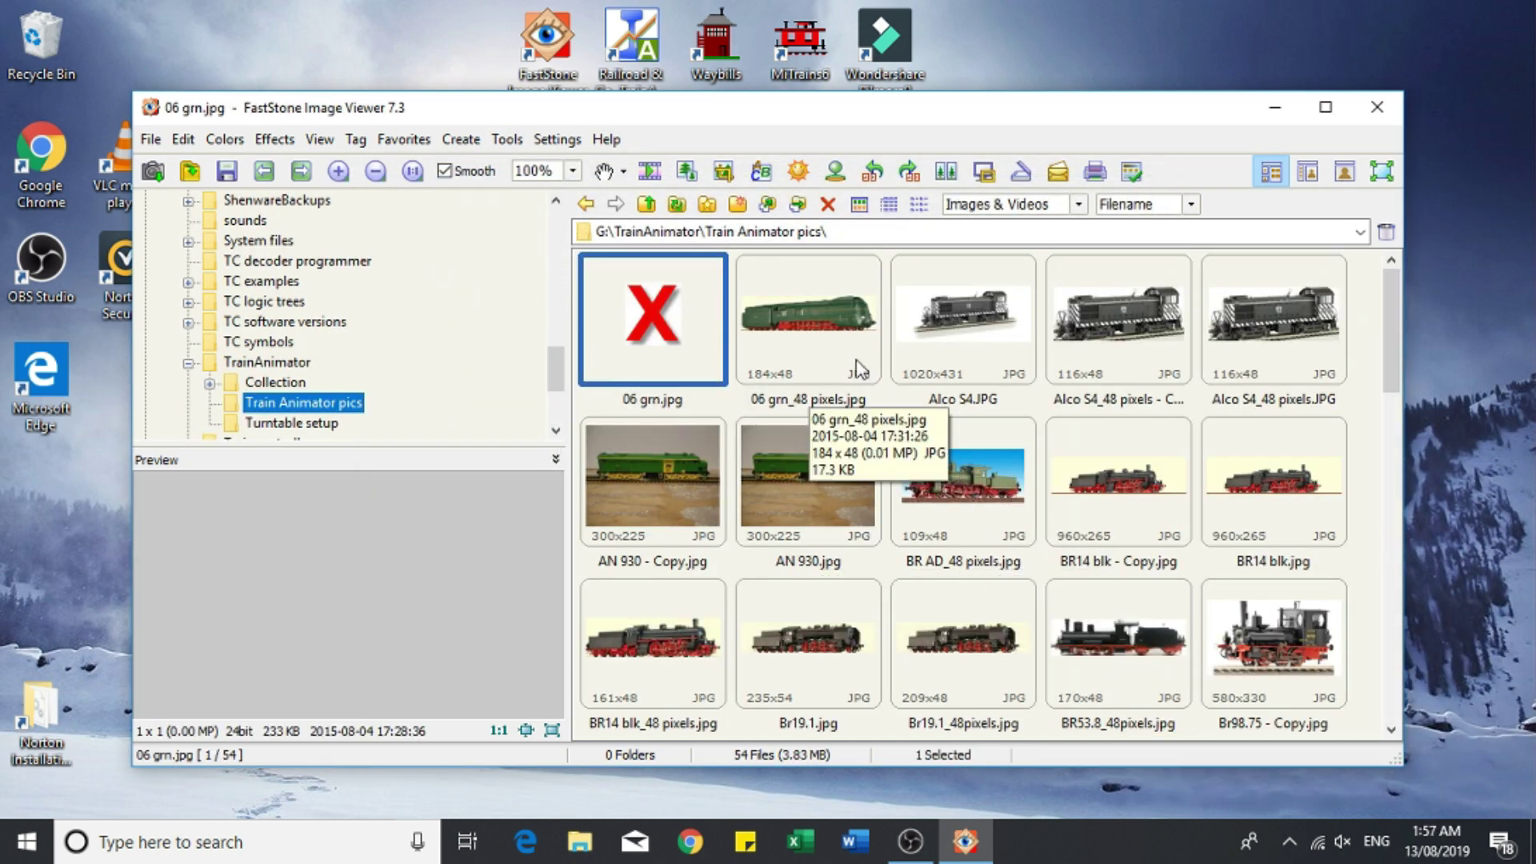
Step: View the Alco S4.JPG locomotive picture in full screen and dismiss the first-use information message
left_click(968, 334)
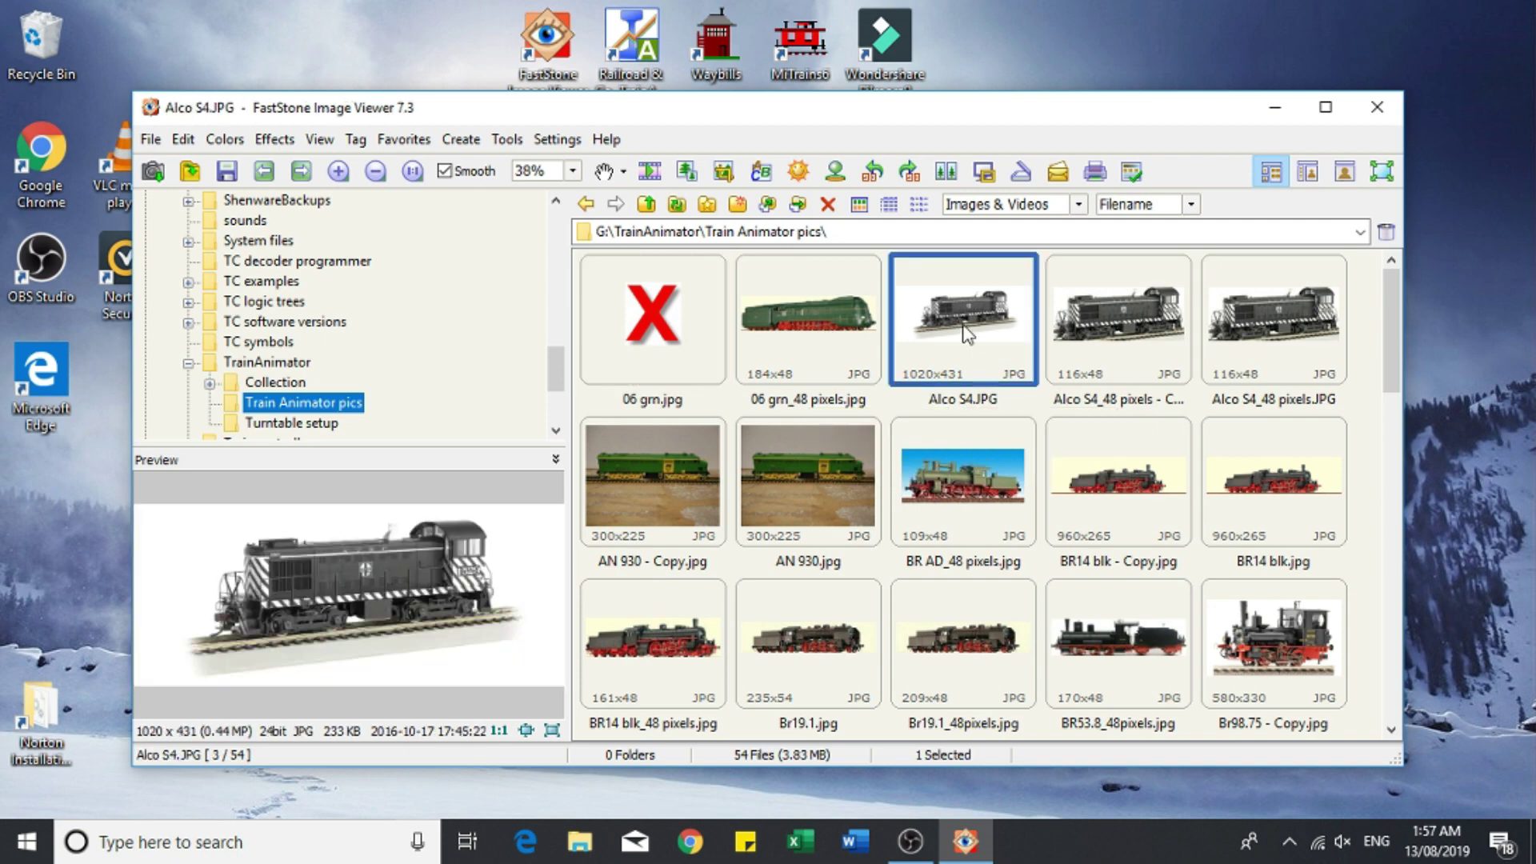
double_click(968, 335)
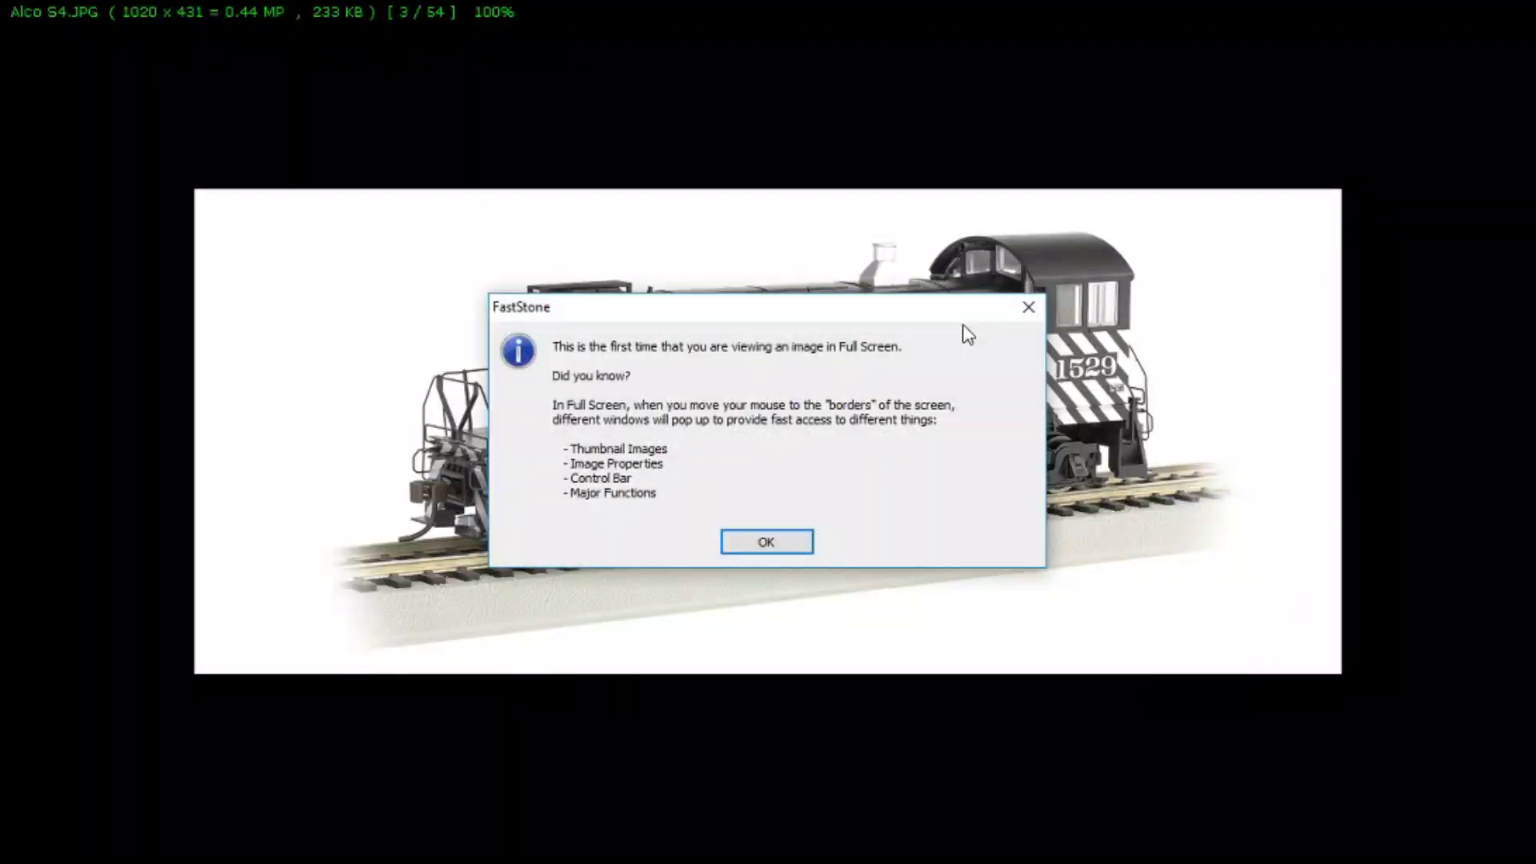
left_click(766, 541)
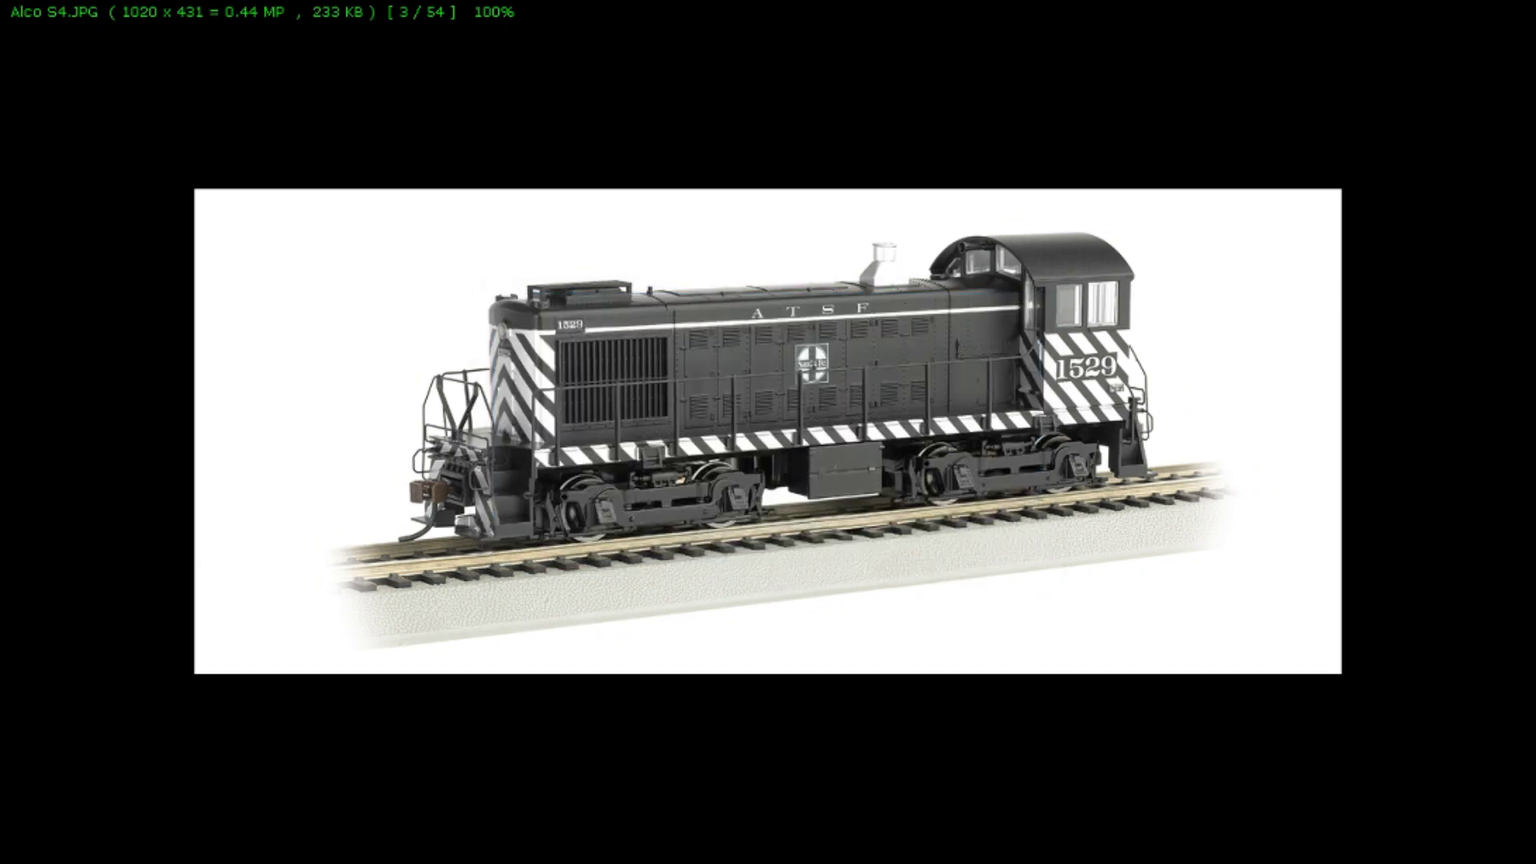
Step: Resize the locomotive picture to a height of 48 pixels with the aspect ratio preserved
mouse_move(4, 151)
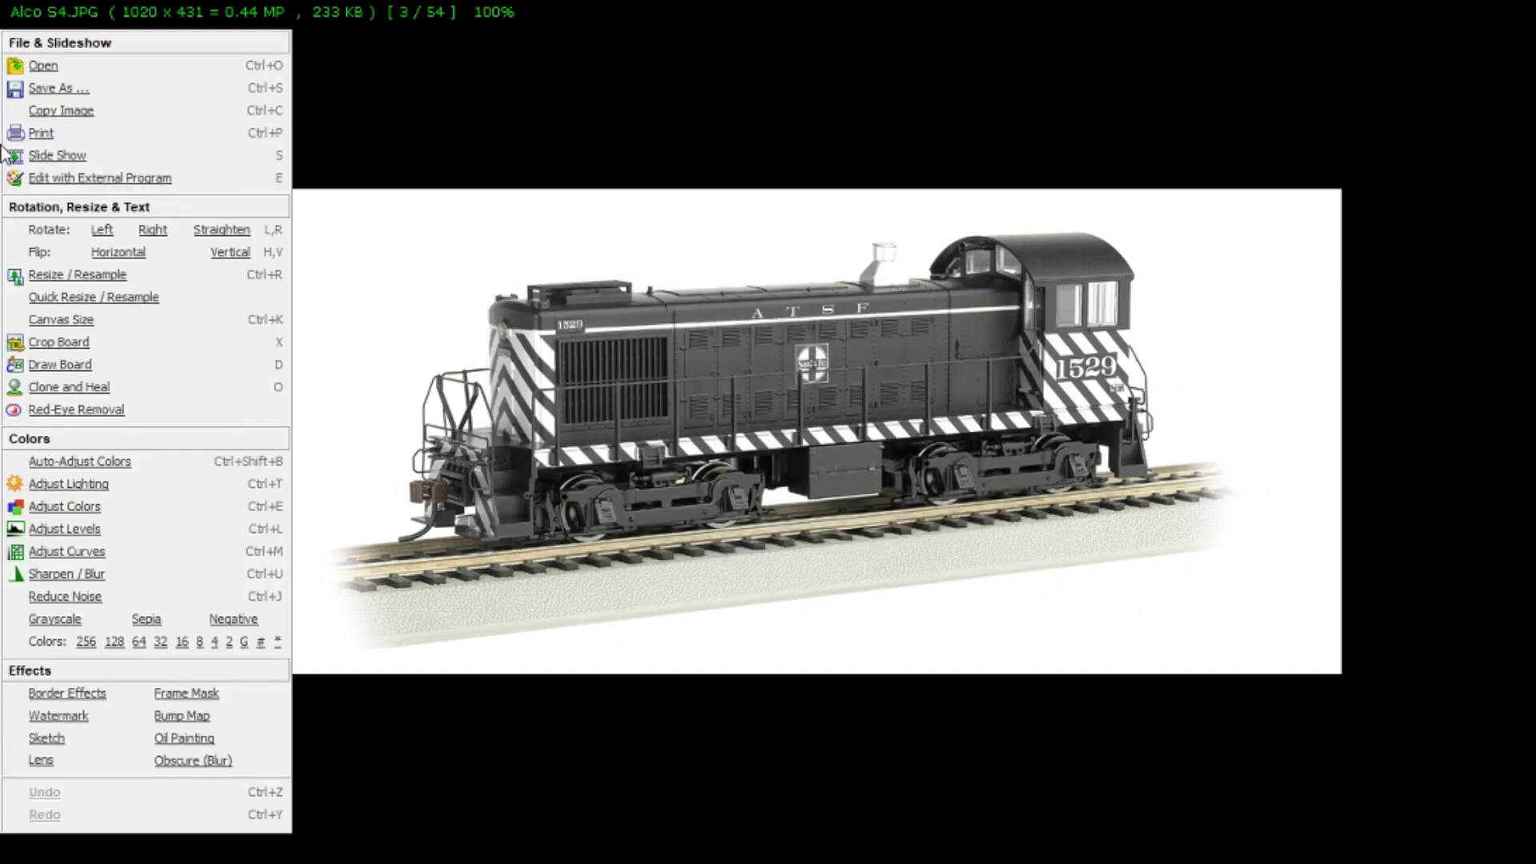
left_click(77, 278)
double_click(876, 358)
type("48")
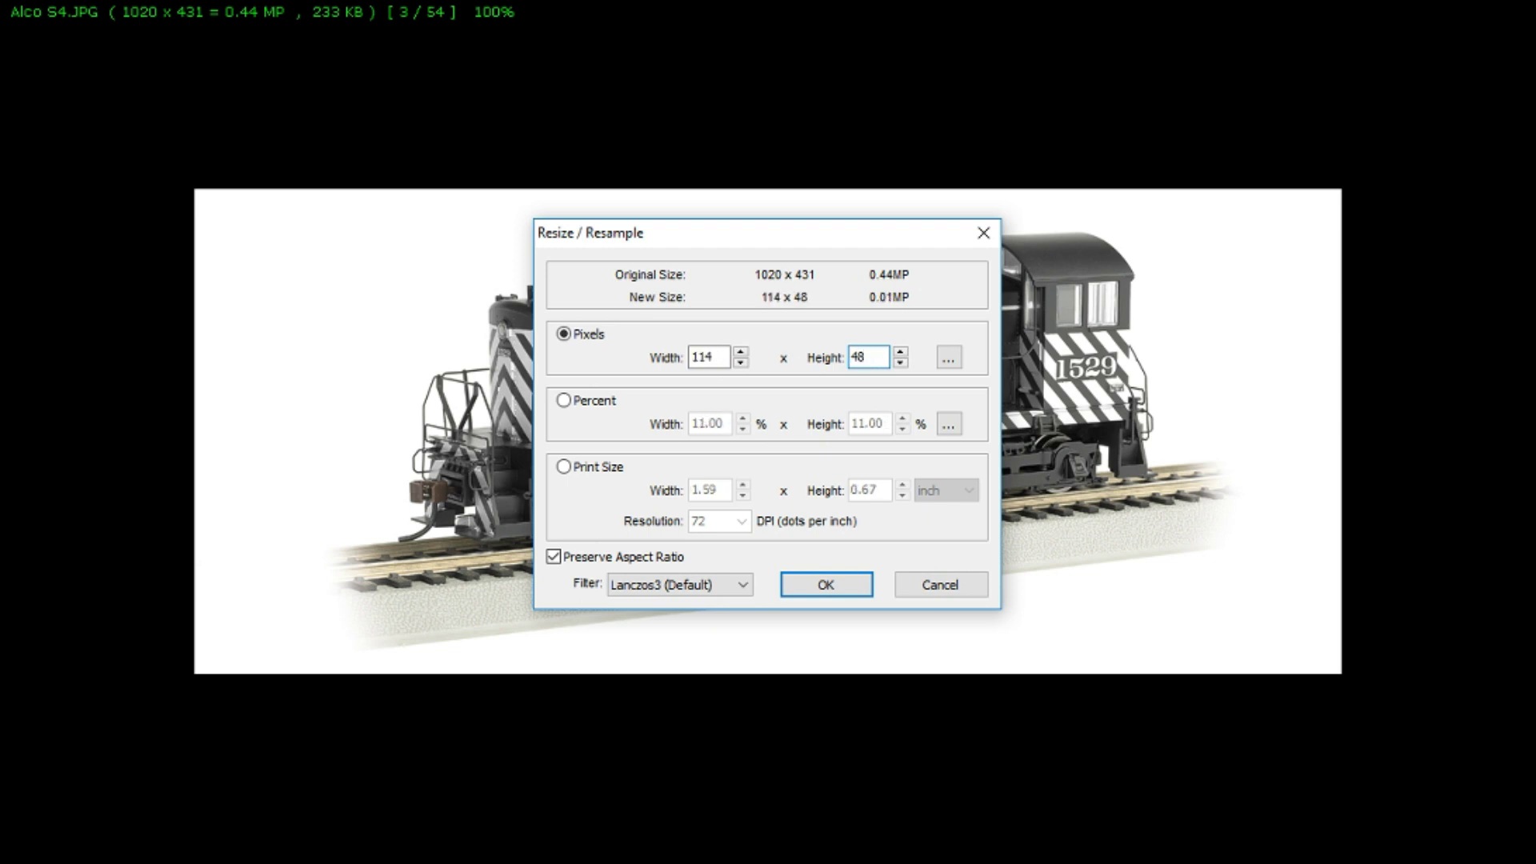
key("Return")
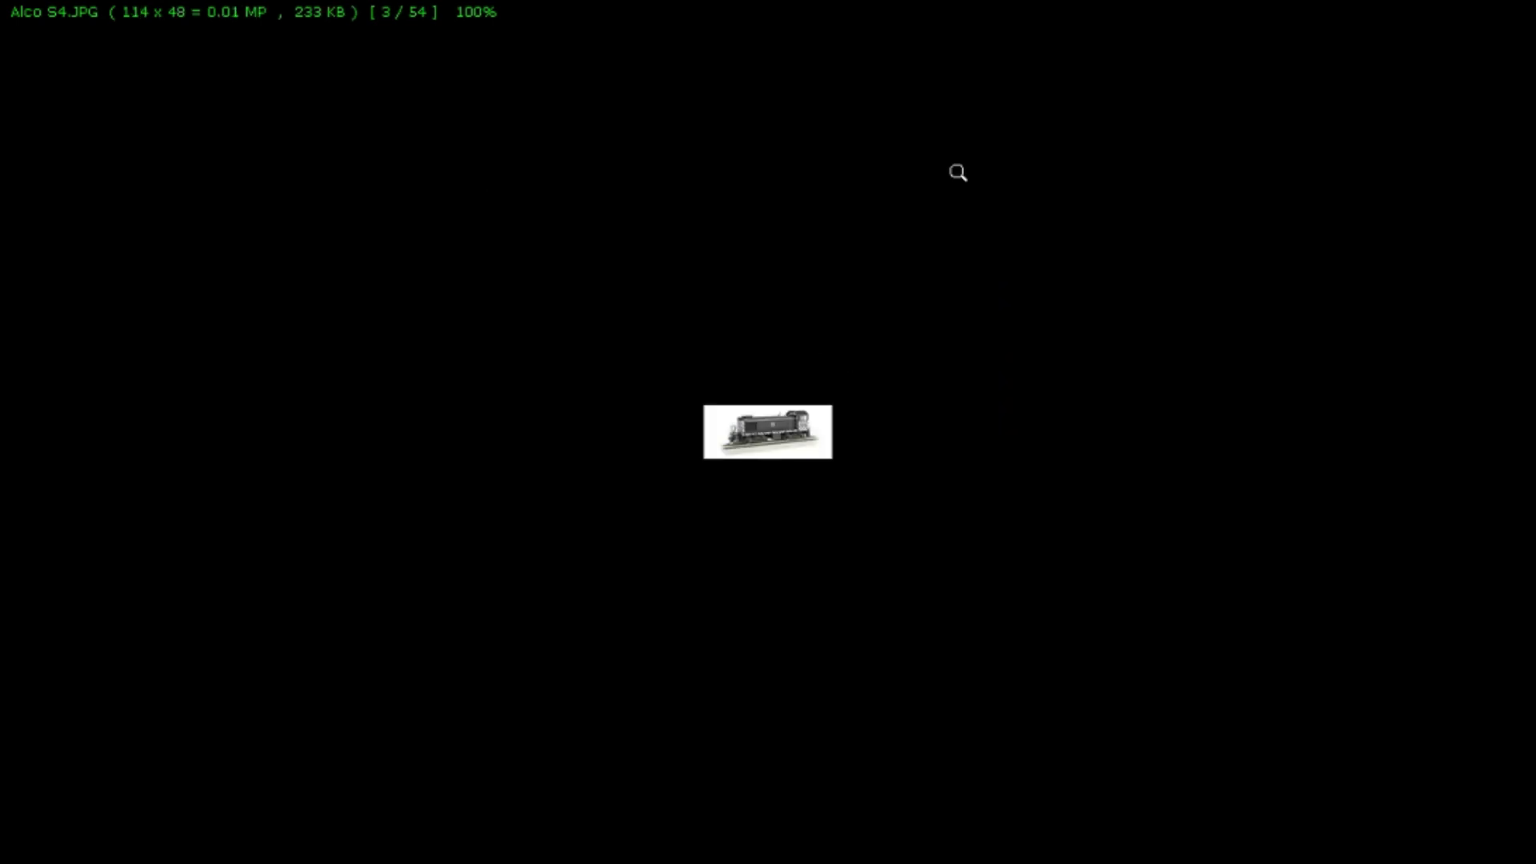
mouse_move(1276, 3)
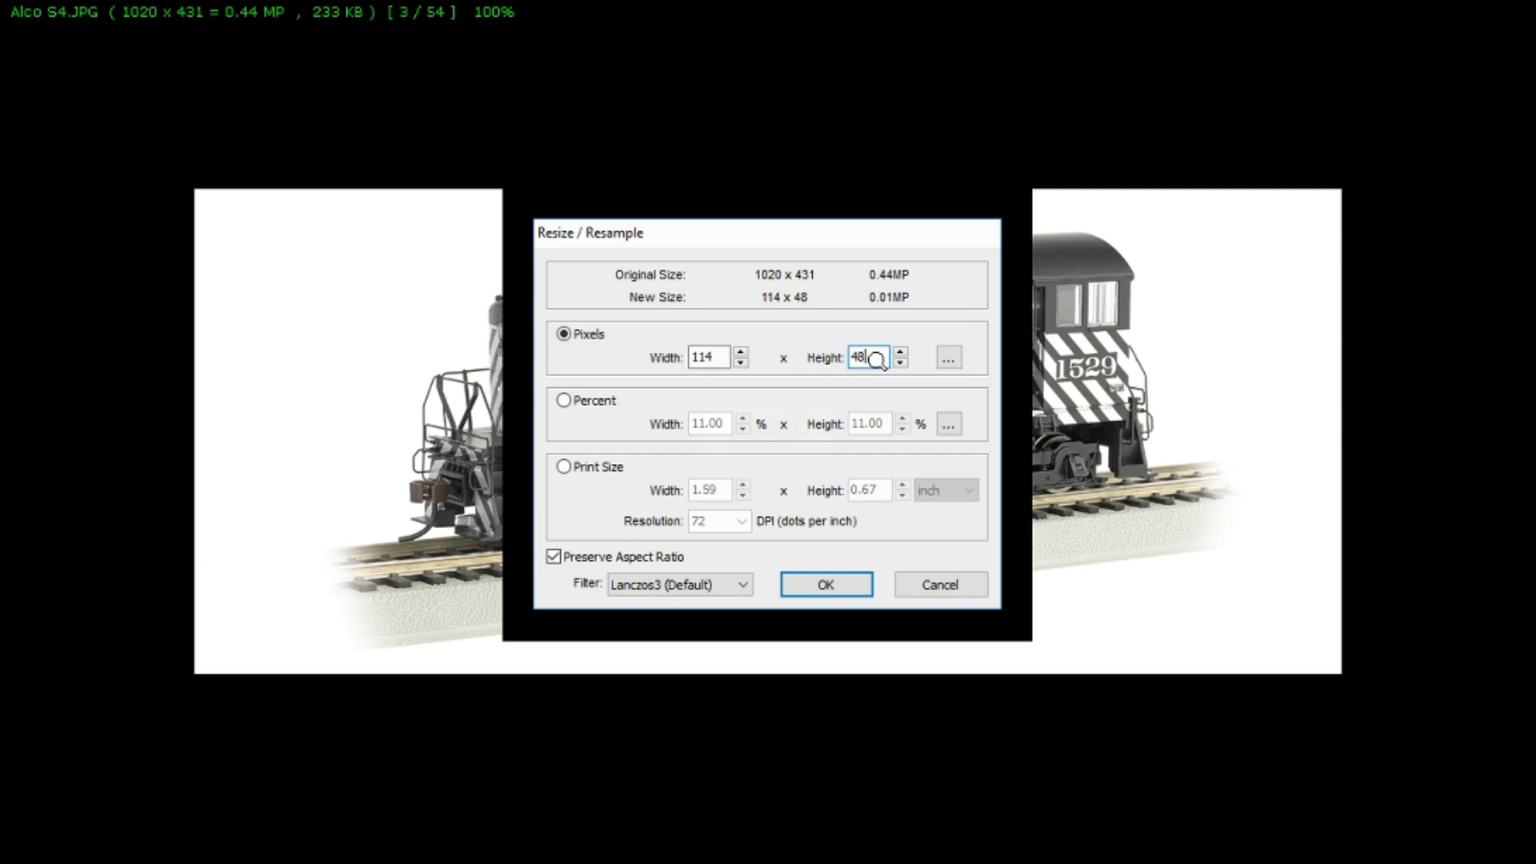
key("Return")
Step: Save the resized picture in JPEG format as Alco S4_48 in the Train Animator pics folder
mouse_move(2, 168)
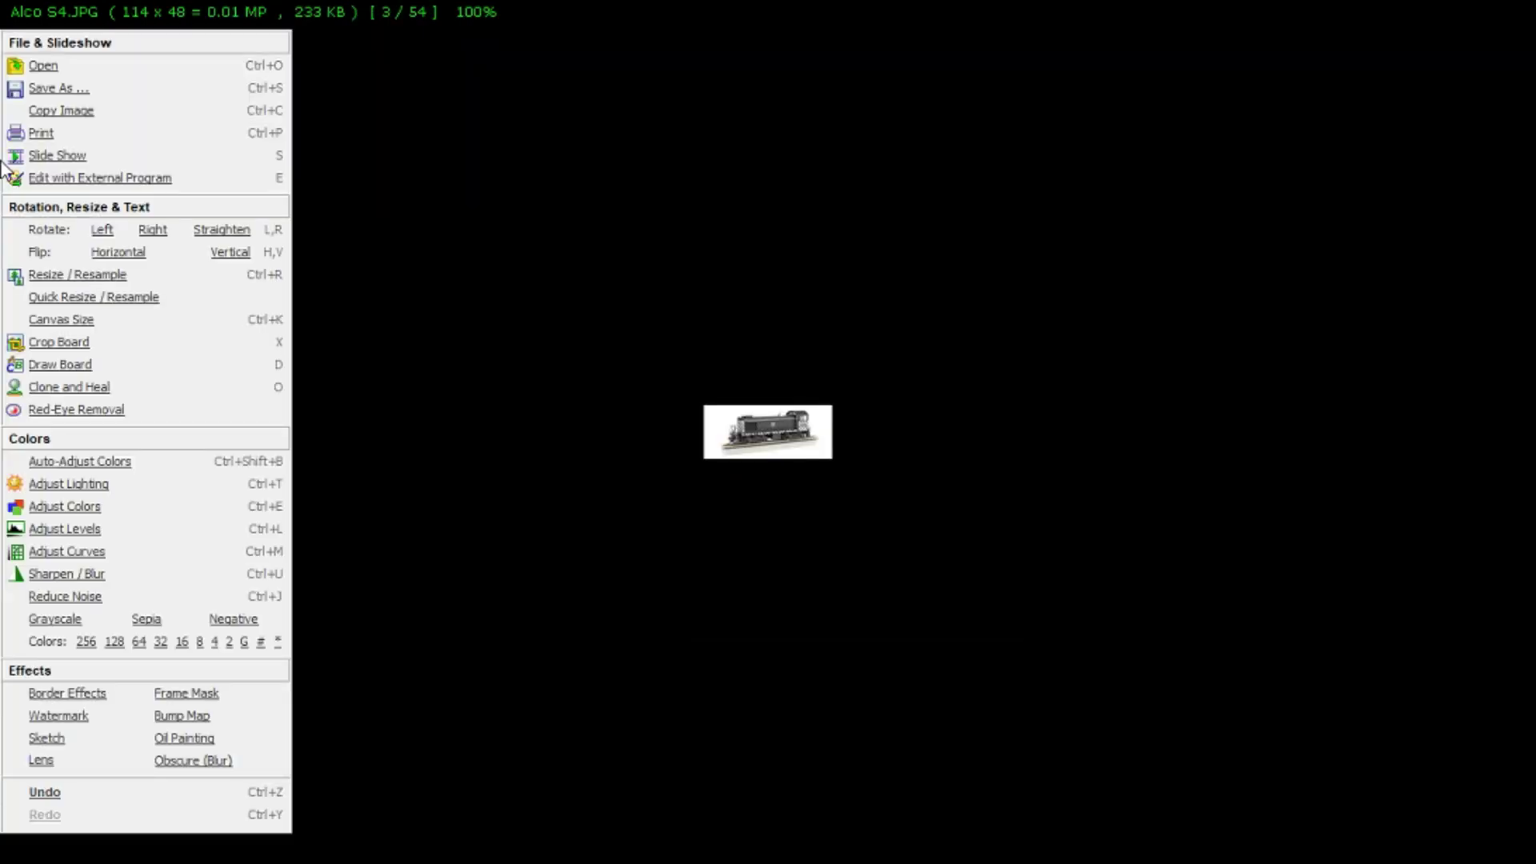
left_click(60, 88)
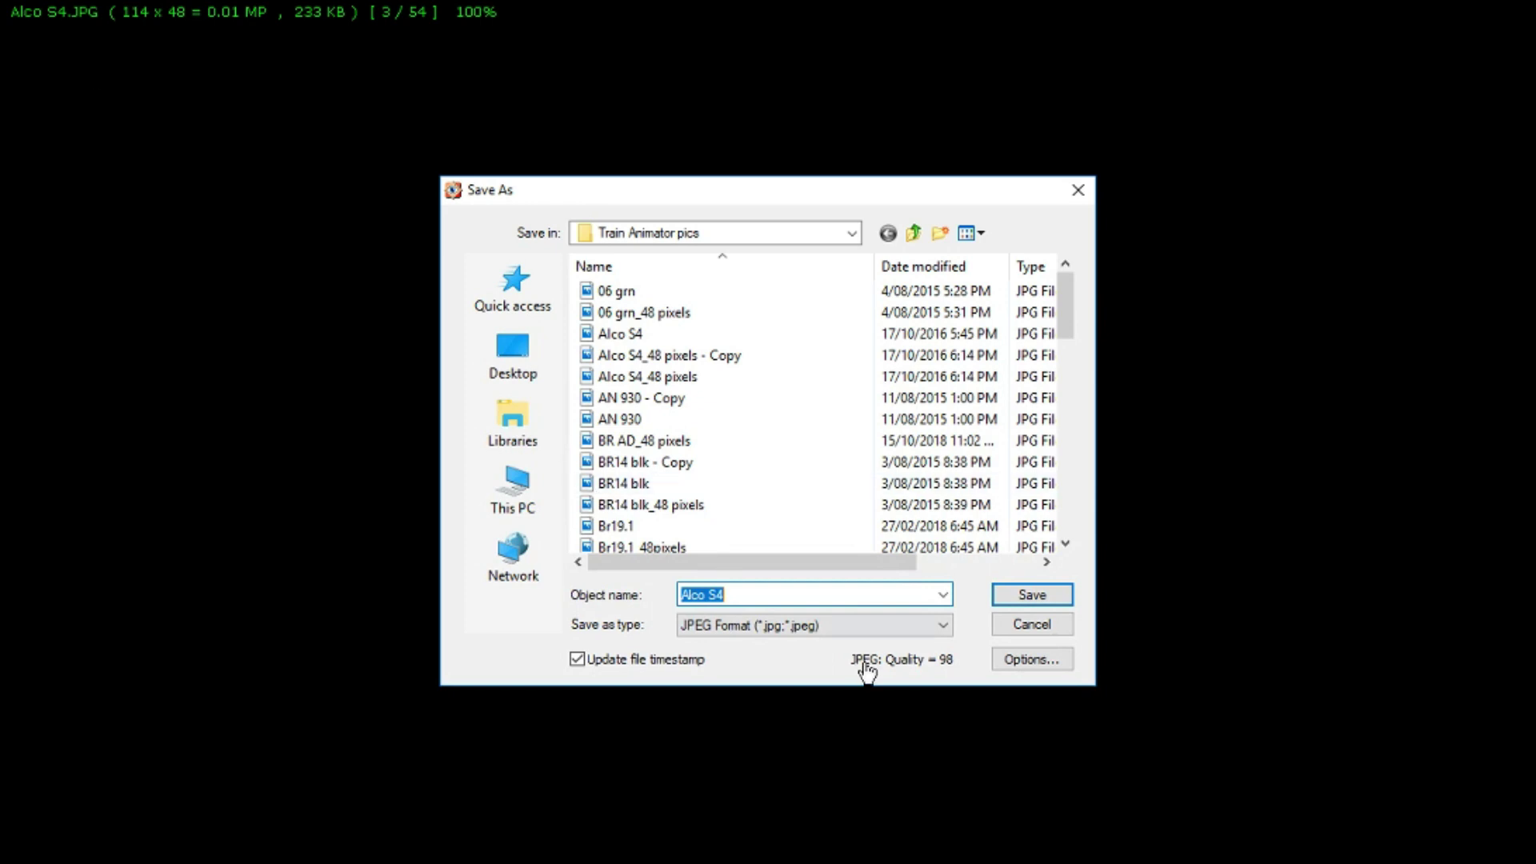
left_click(848, 594)
type("_")
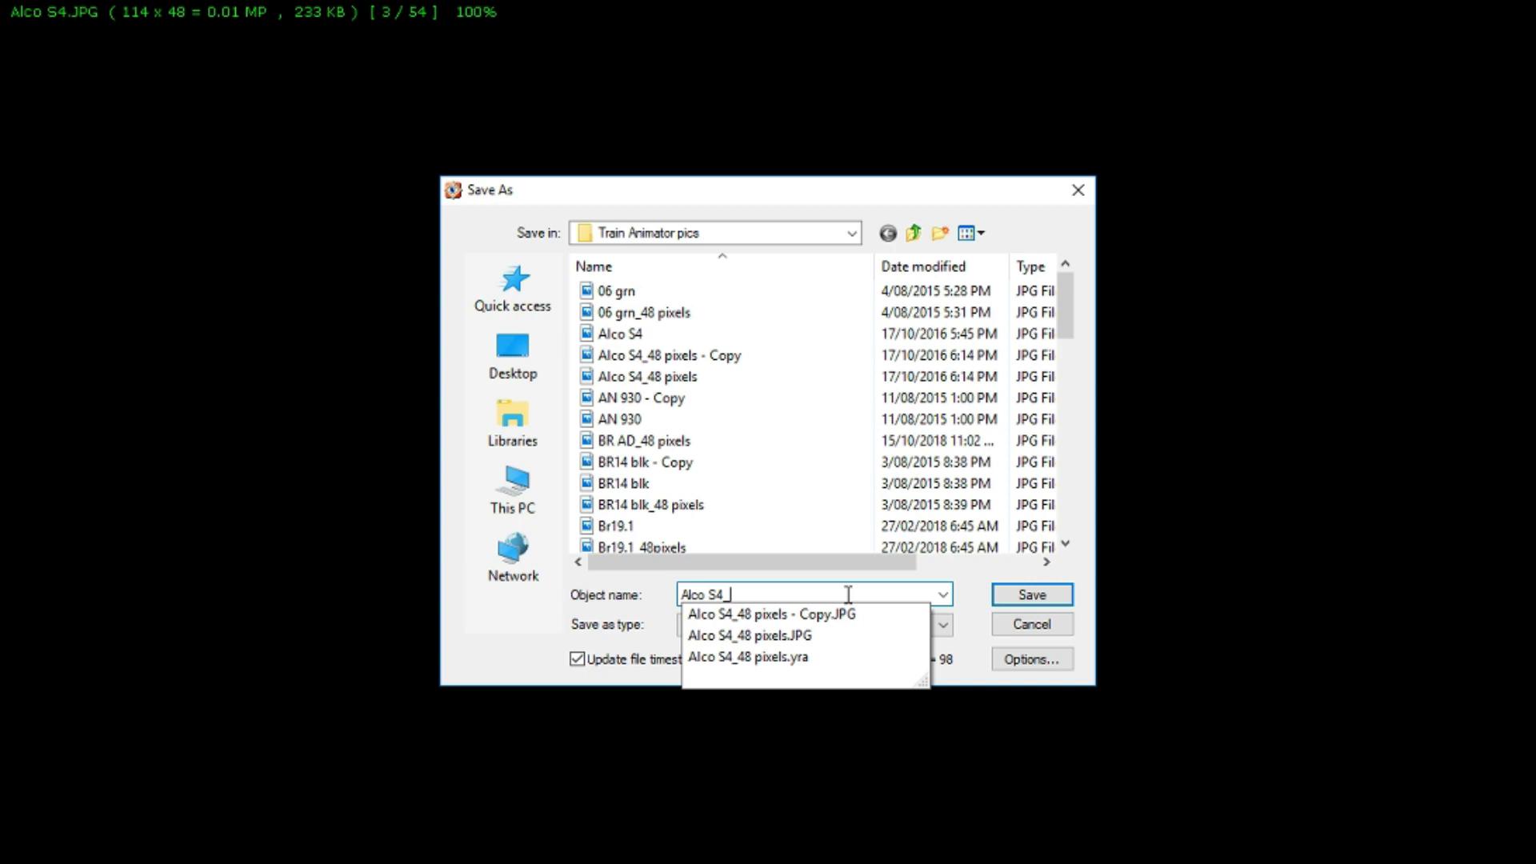
type("48")
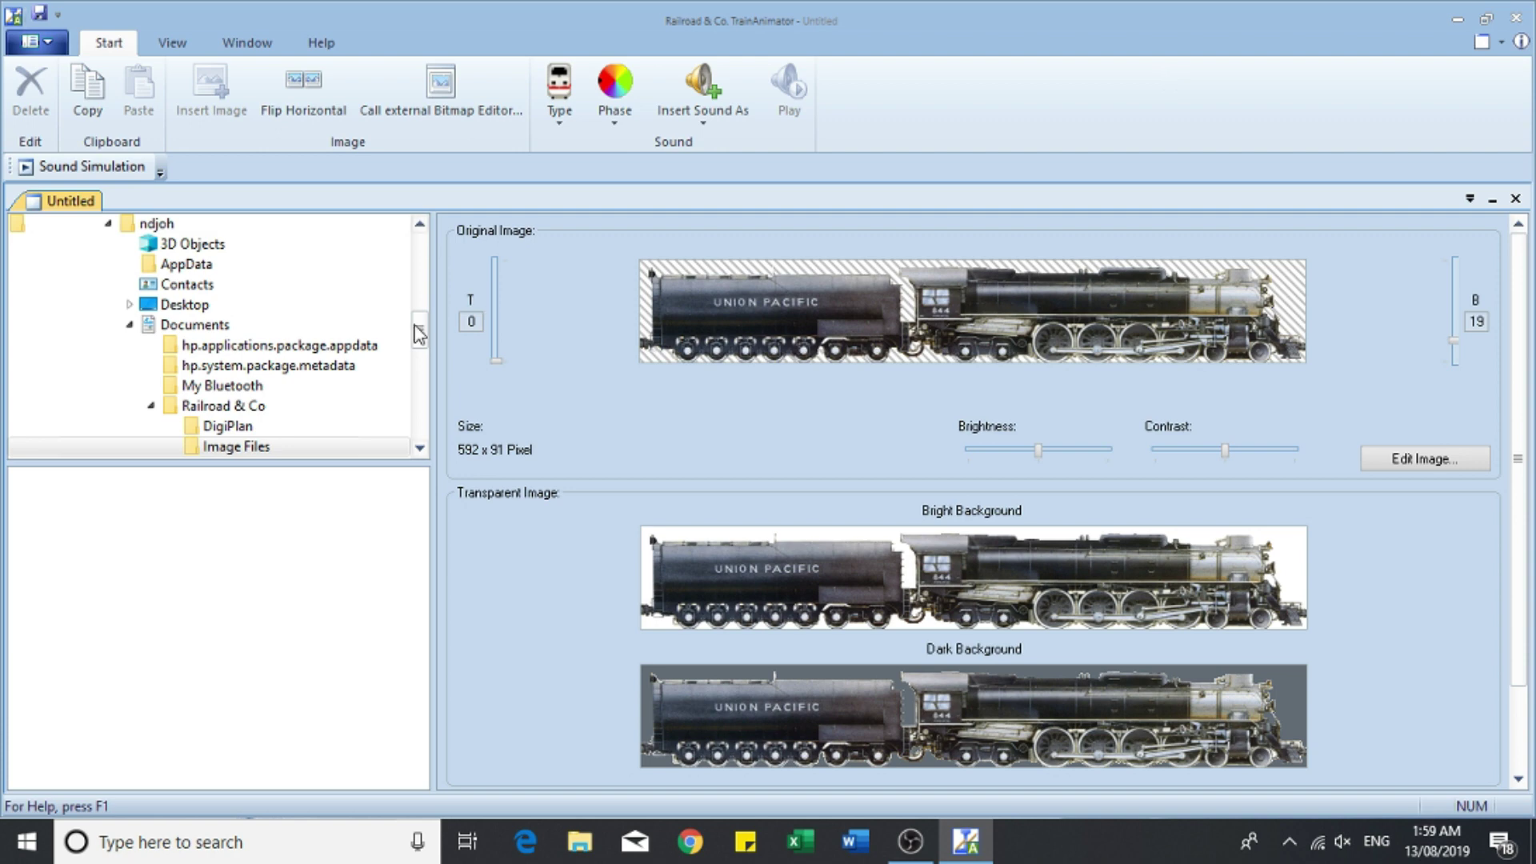
Step: In TrainAnimator, browse the Layout USB (G:) drive to the Train Animator pics folder inside the TrainAnimator folder
left_click_drag(418, 332, 378, 401)
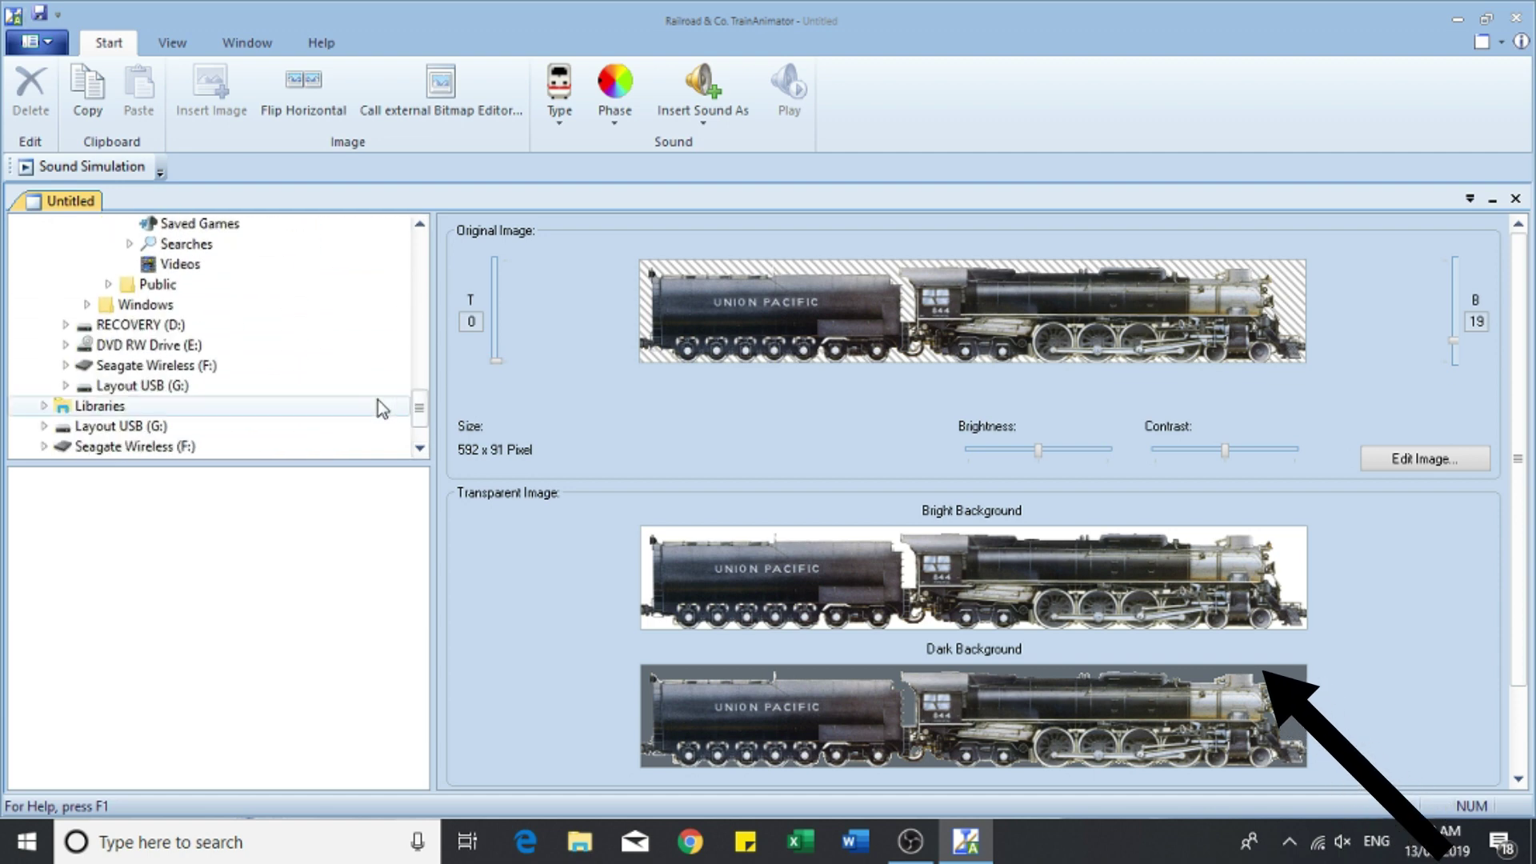
left_click(114, 389)
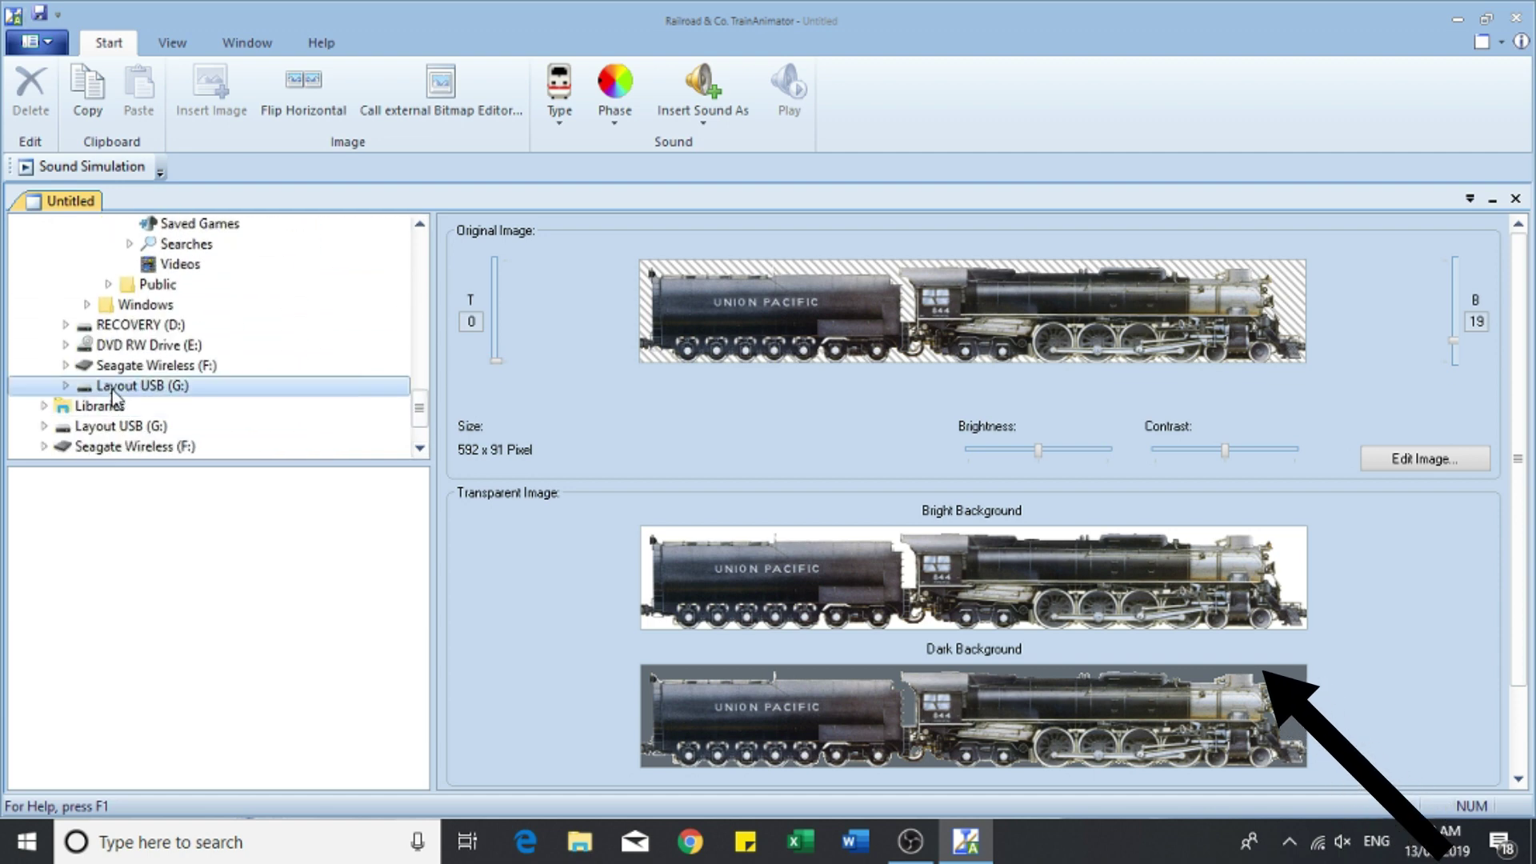
left_click(113, 389)
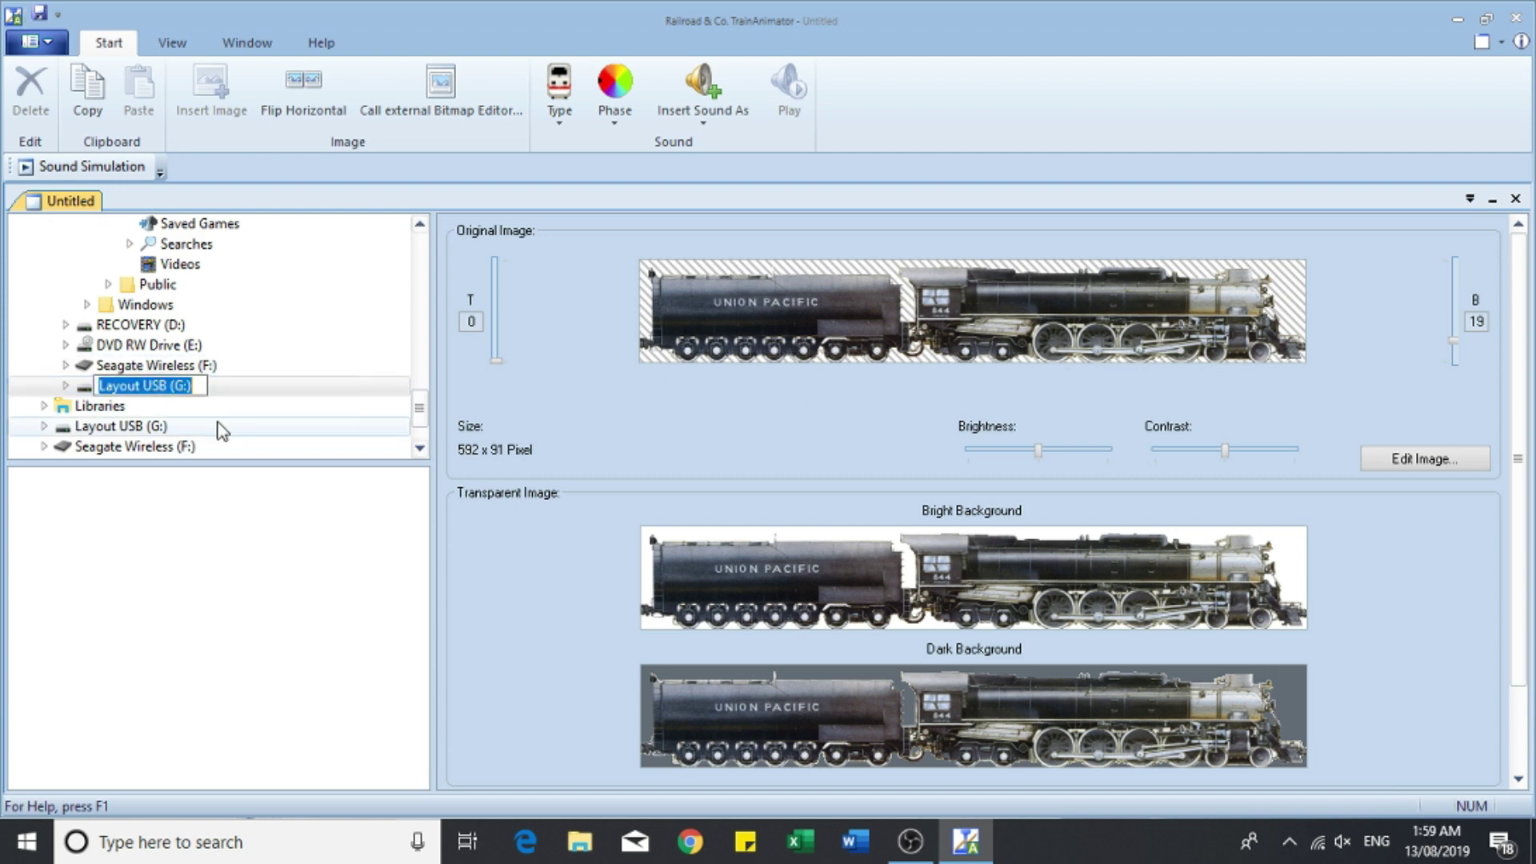
double_click(138, 427)
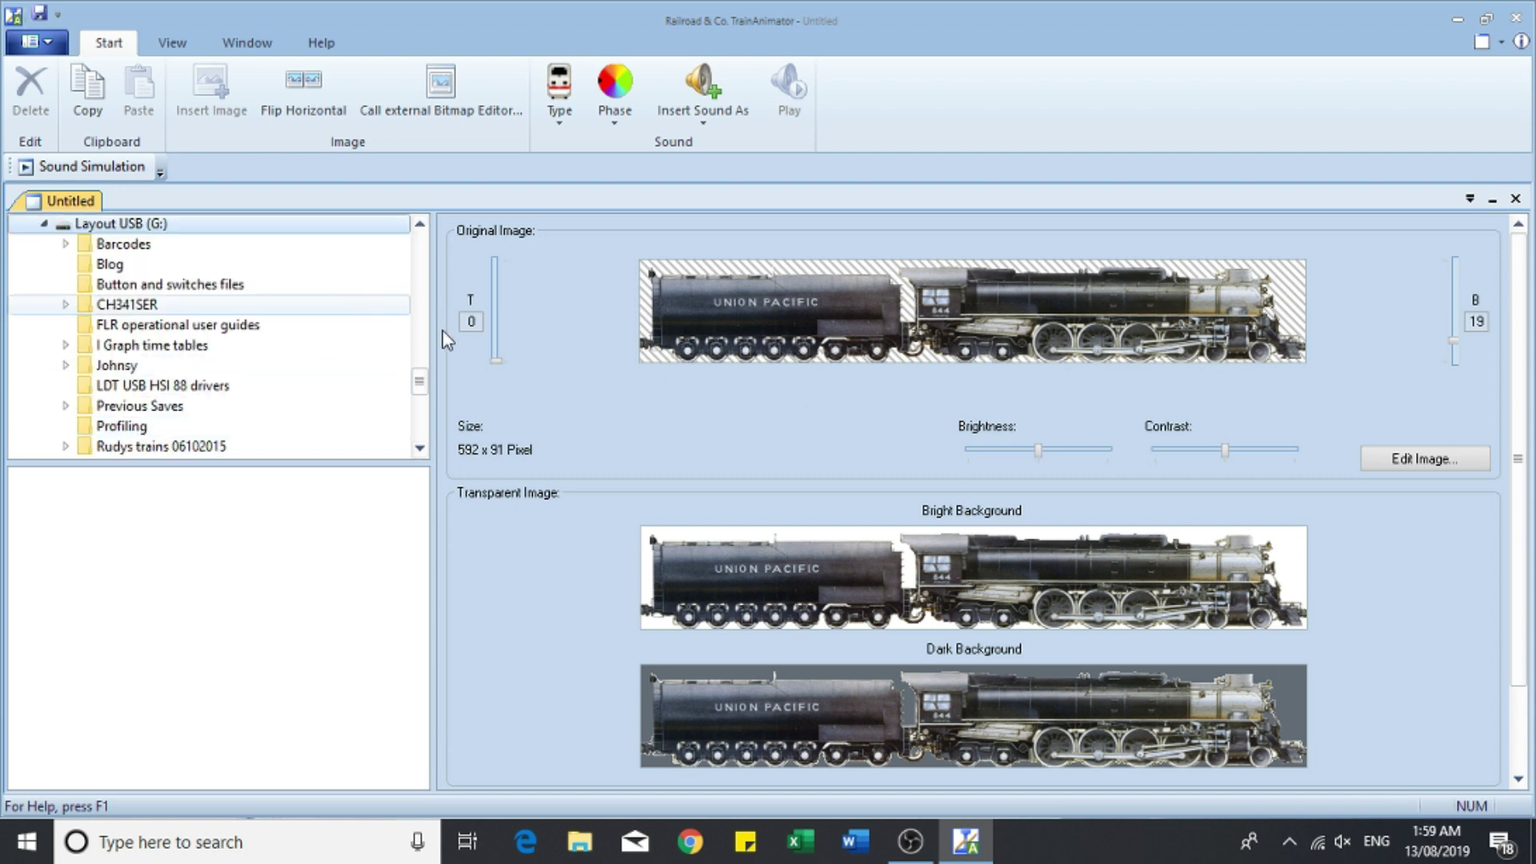
scroll(422, 392, "down", 6)
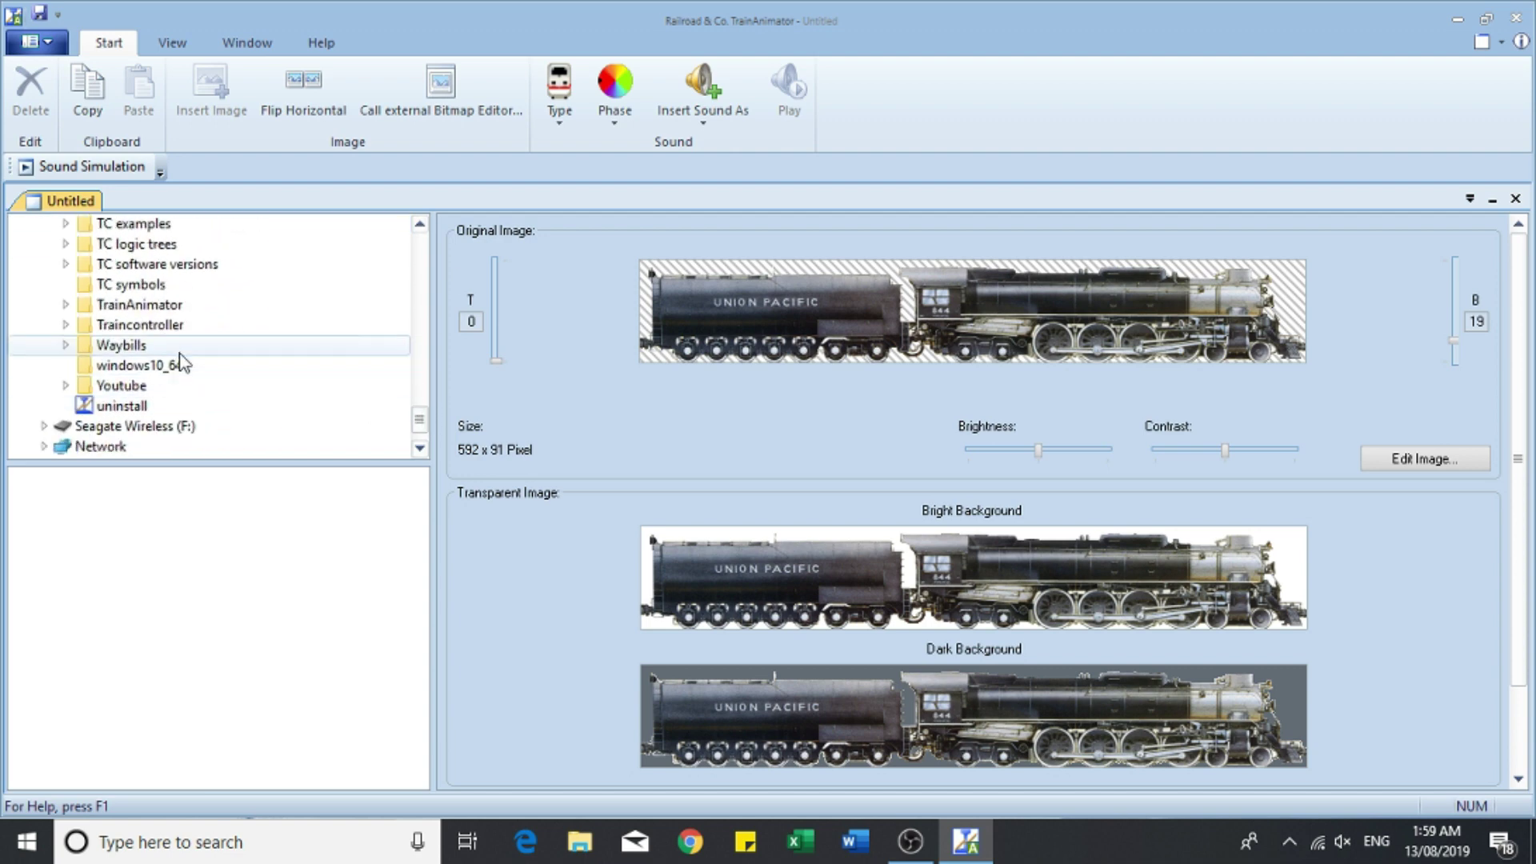
double_click(174, 309)
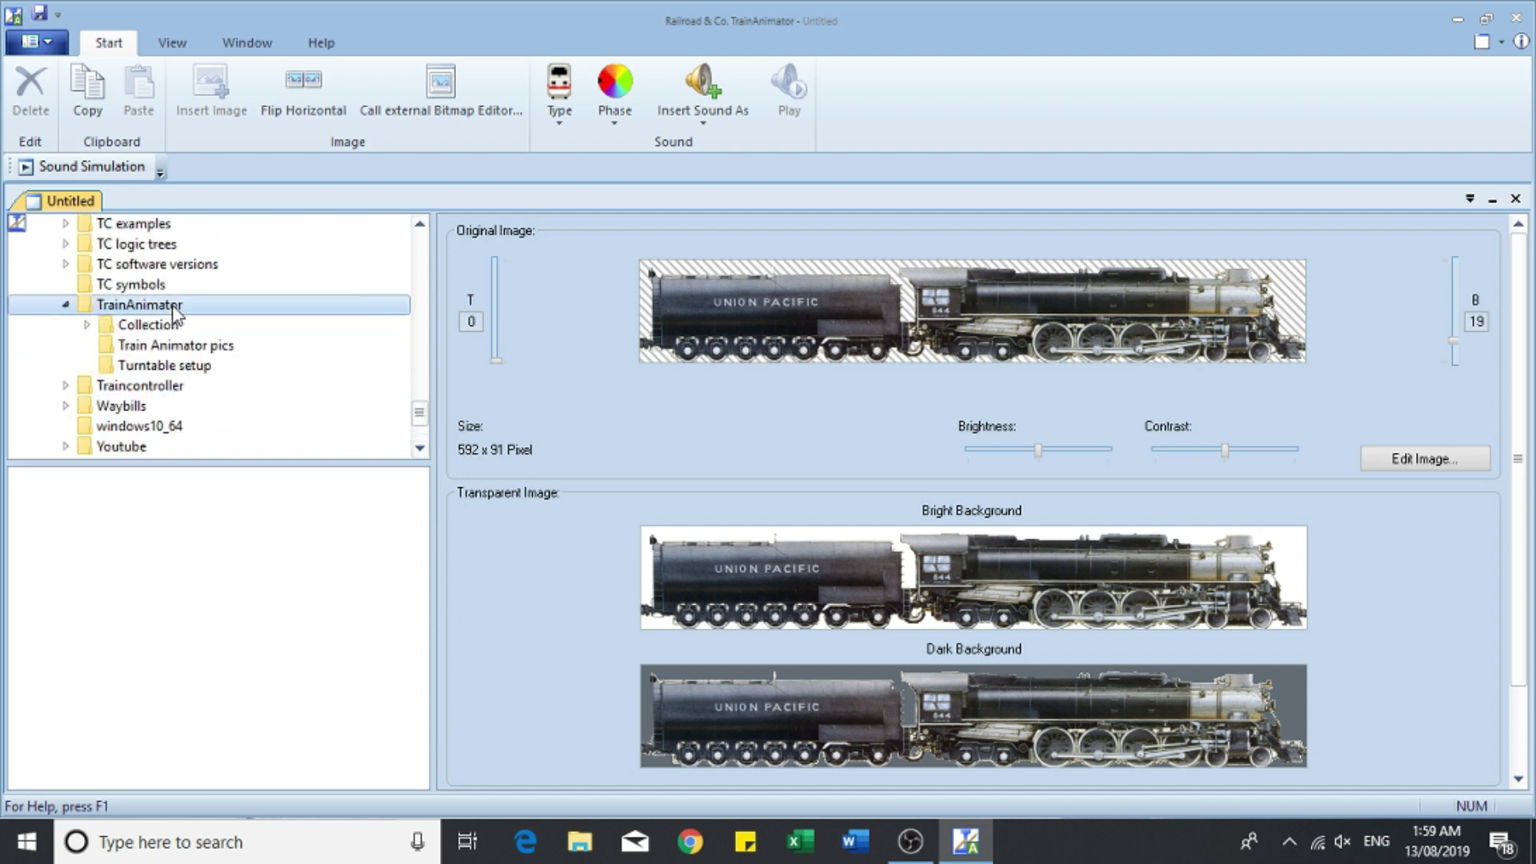
left_click(174, 346)
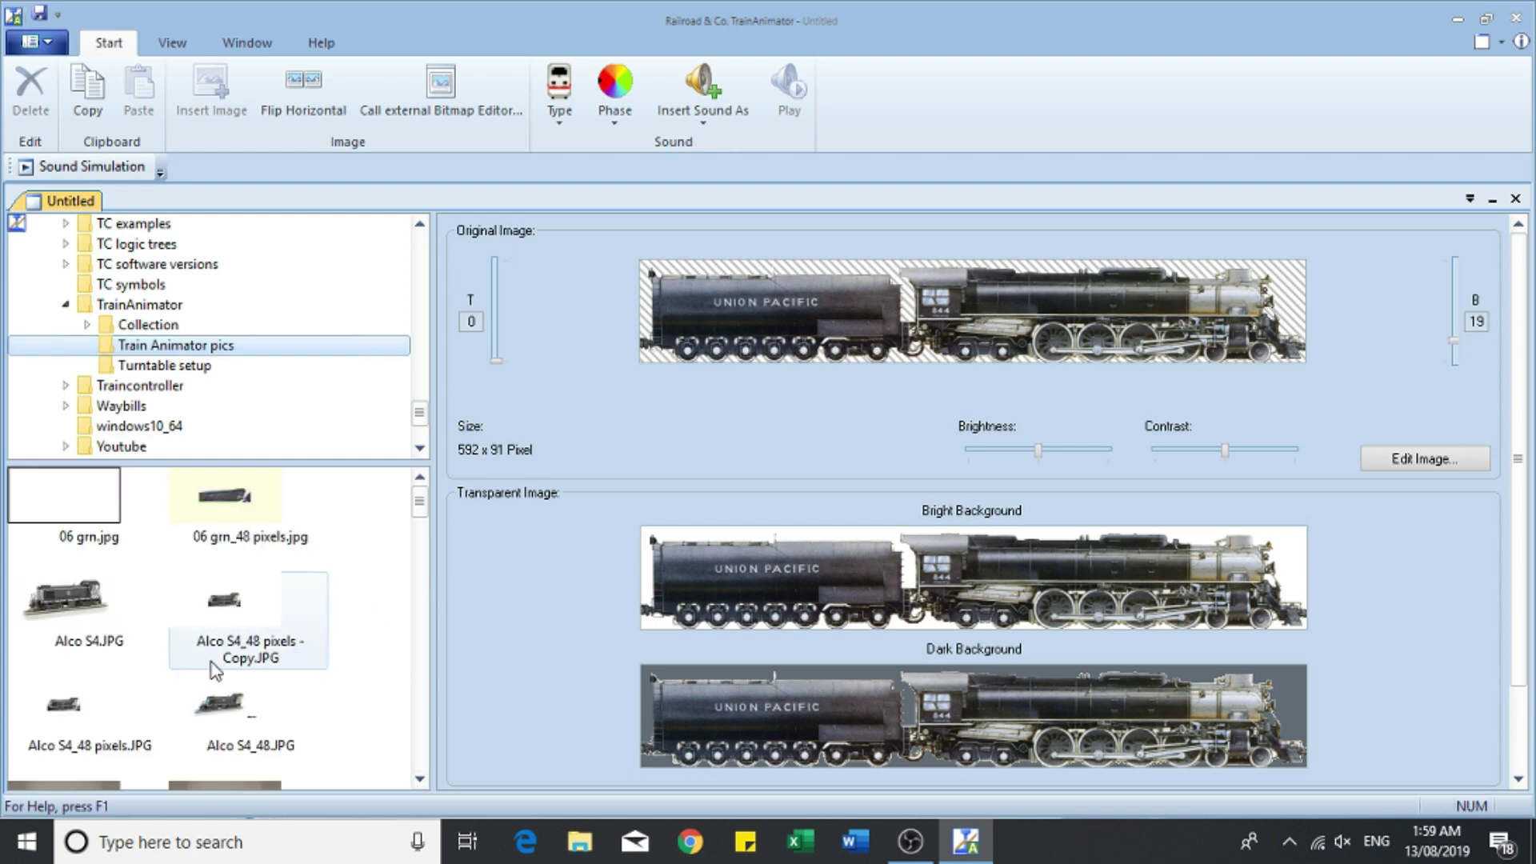
Step: Open Alco S4_48 pixels - Copy.JPG in the Image Editor and set the magnification to x 10
left_click(234, 615)
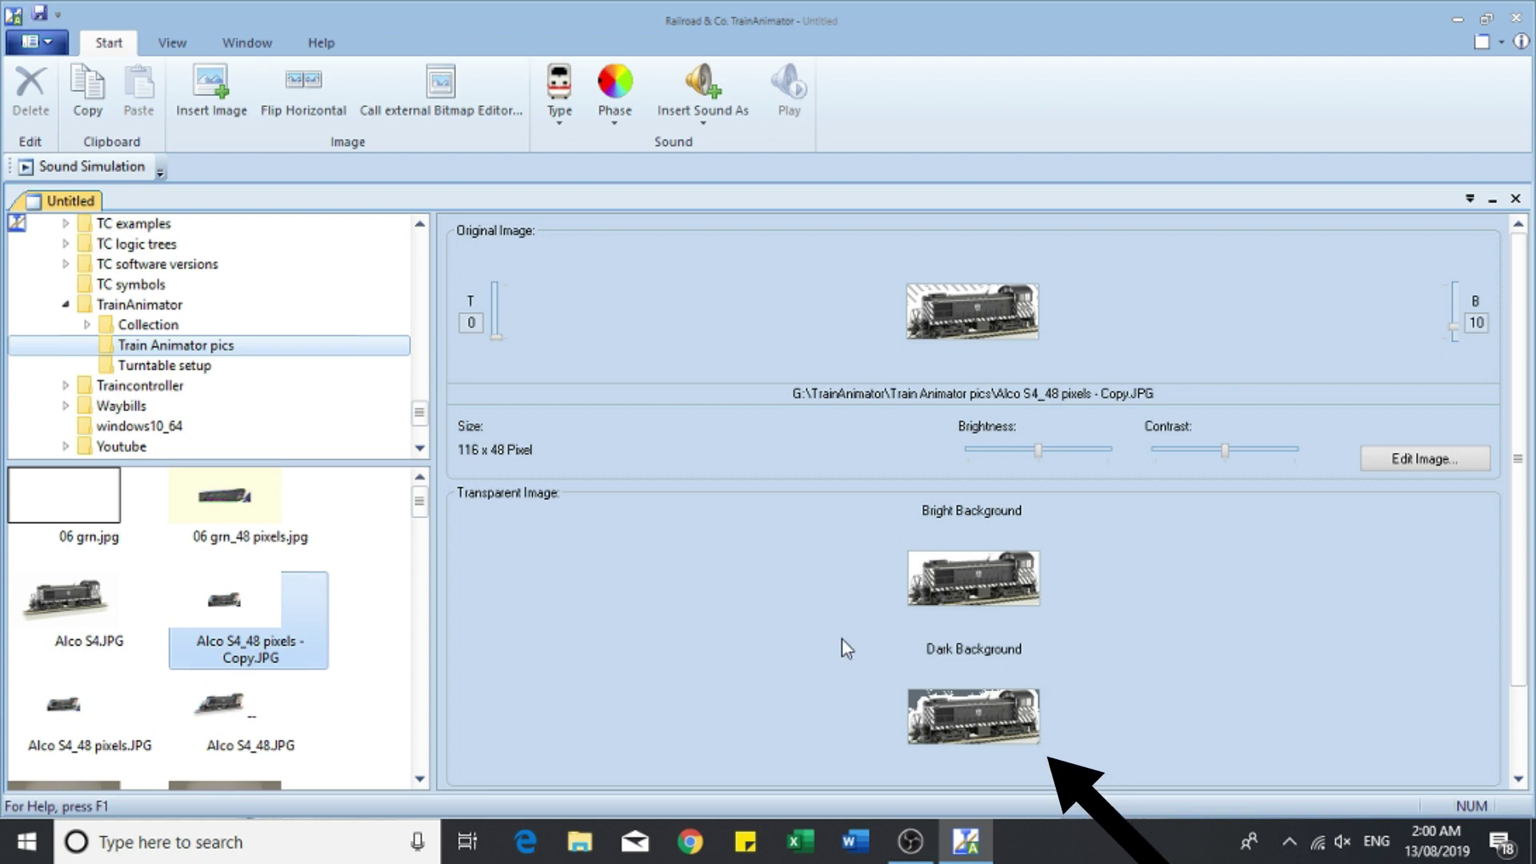
left_click(1419, 461)
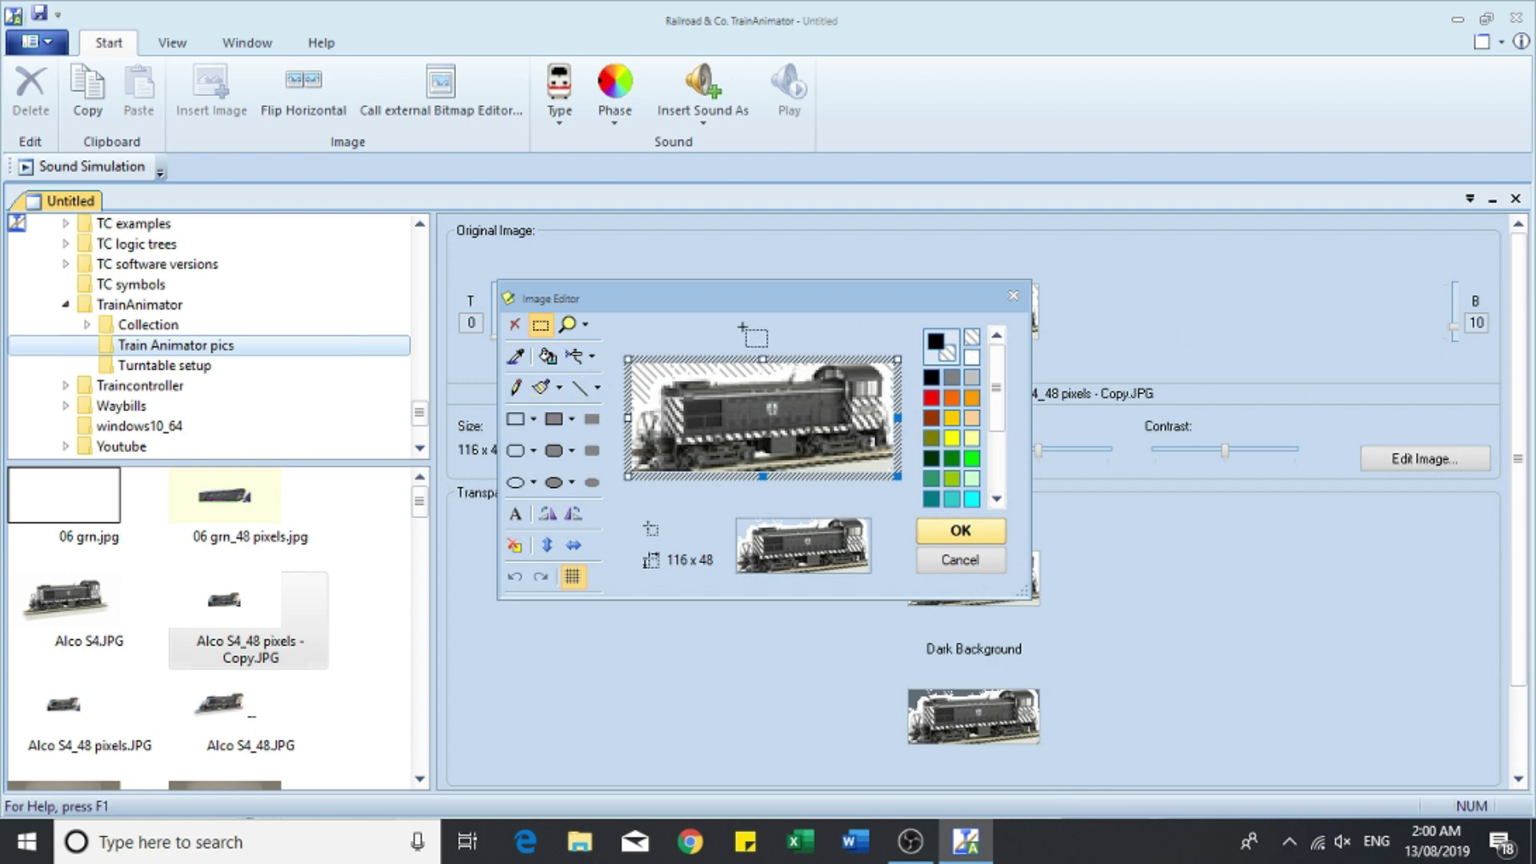
left_click(586, 326)
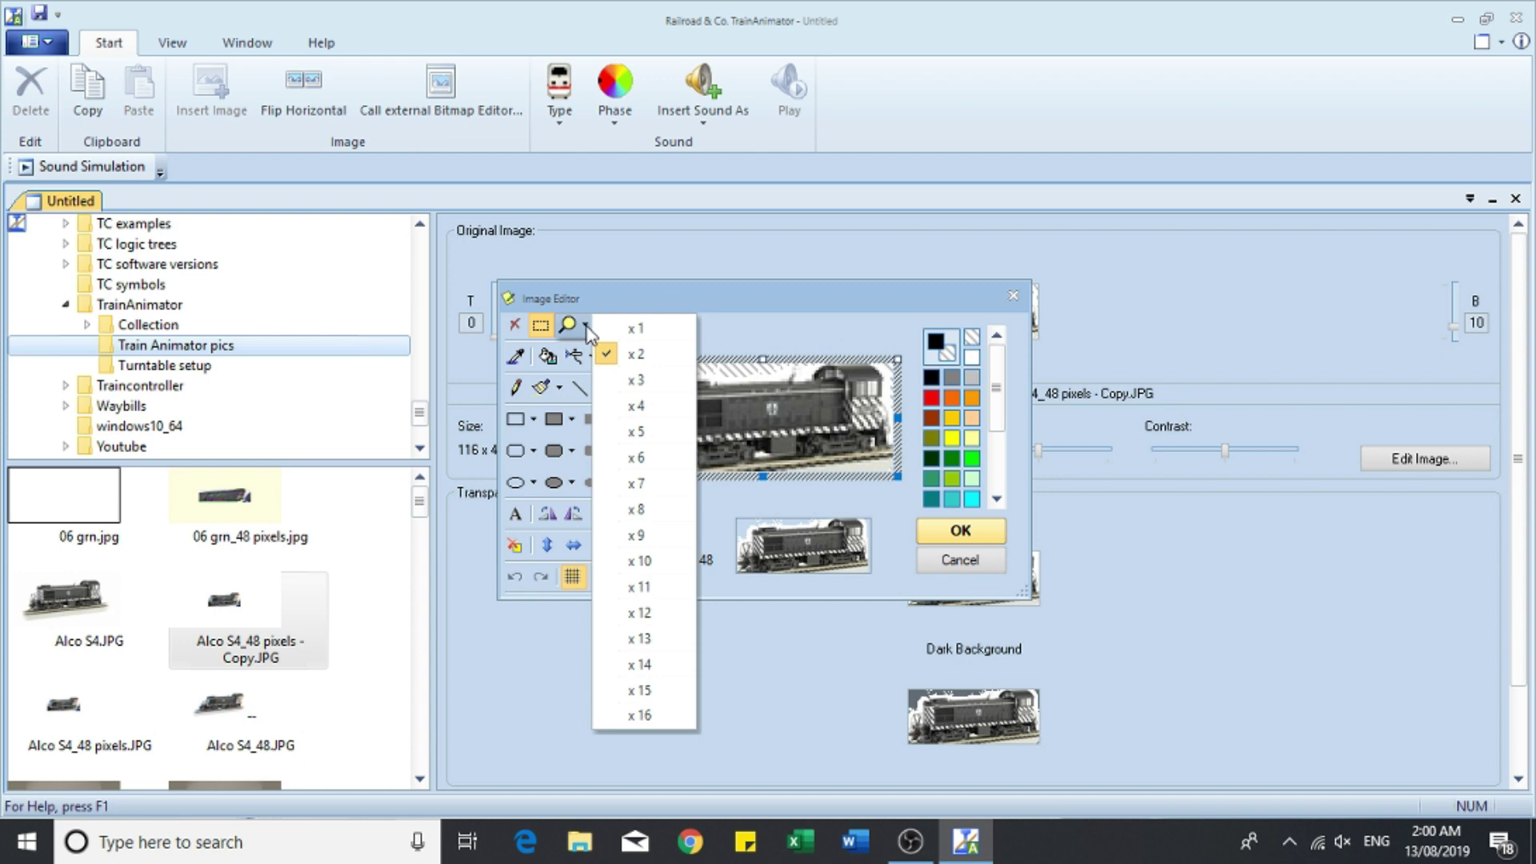
left_click(623, 561)
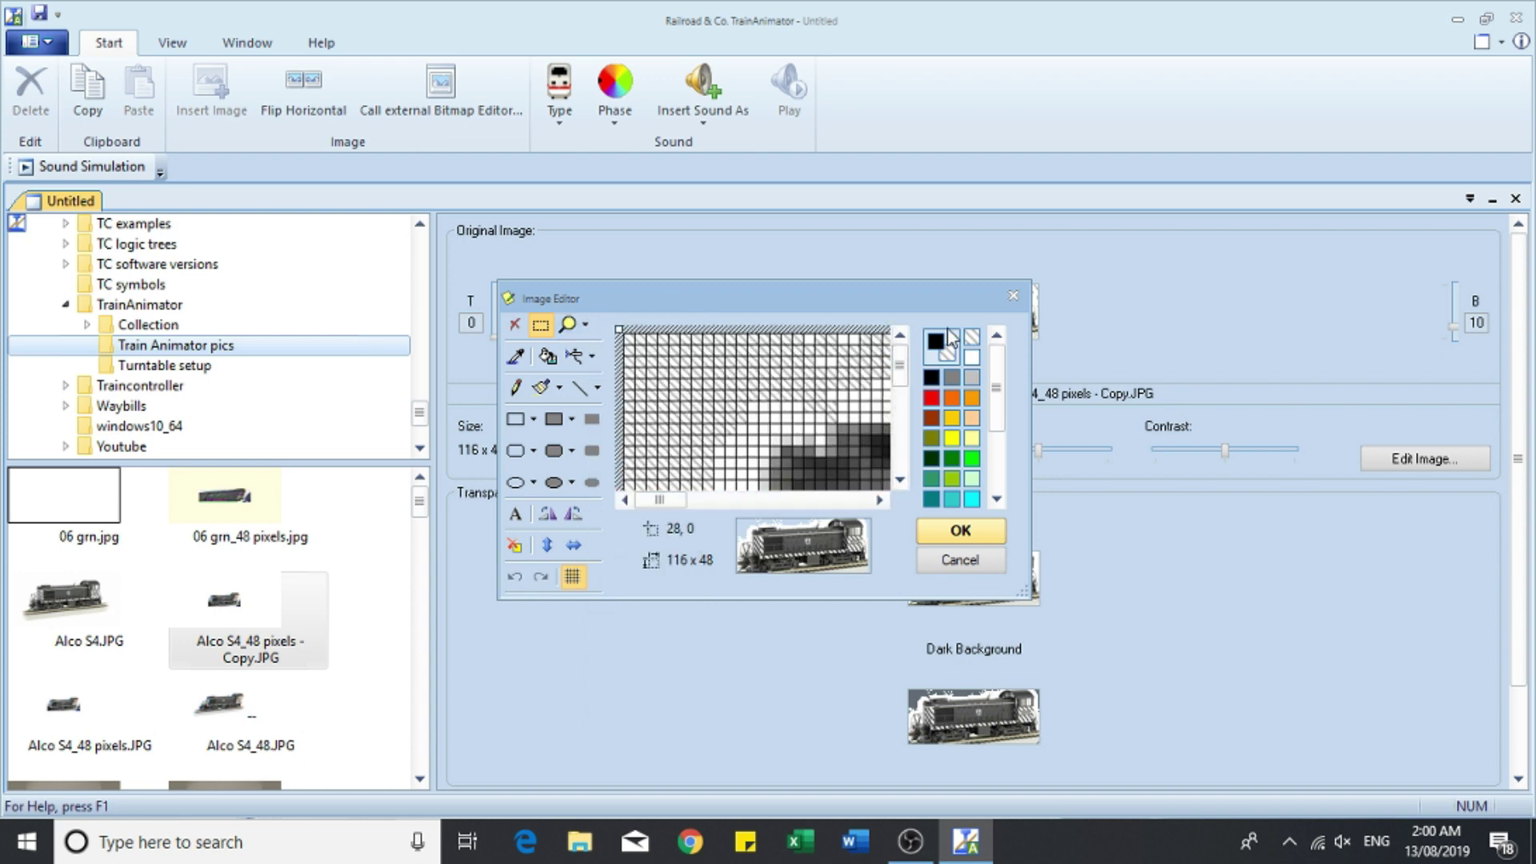
Step: Paint the white background above the locomotive's hood with the transparent colour, using the Medium Square and Small Square brushes
left_click(971, 337)
left_click_drag(841, 393, 886, 429)
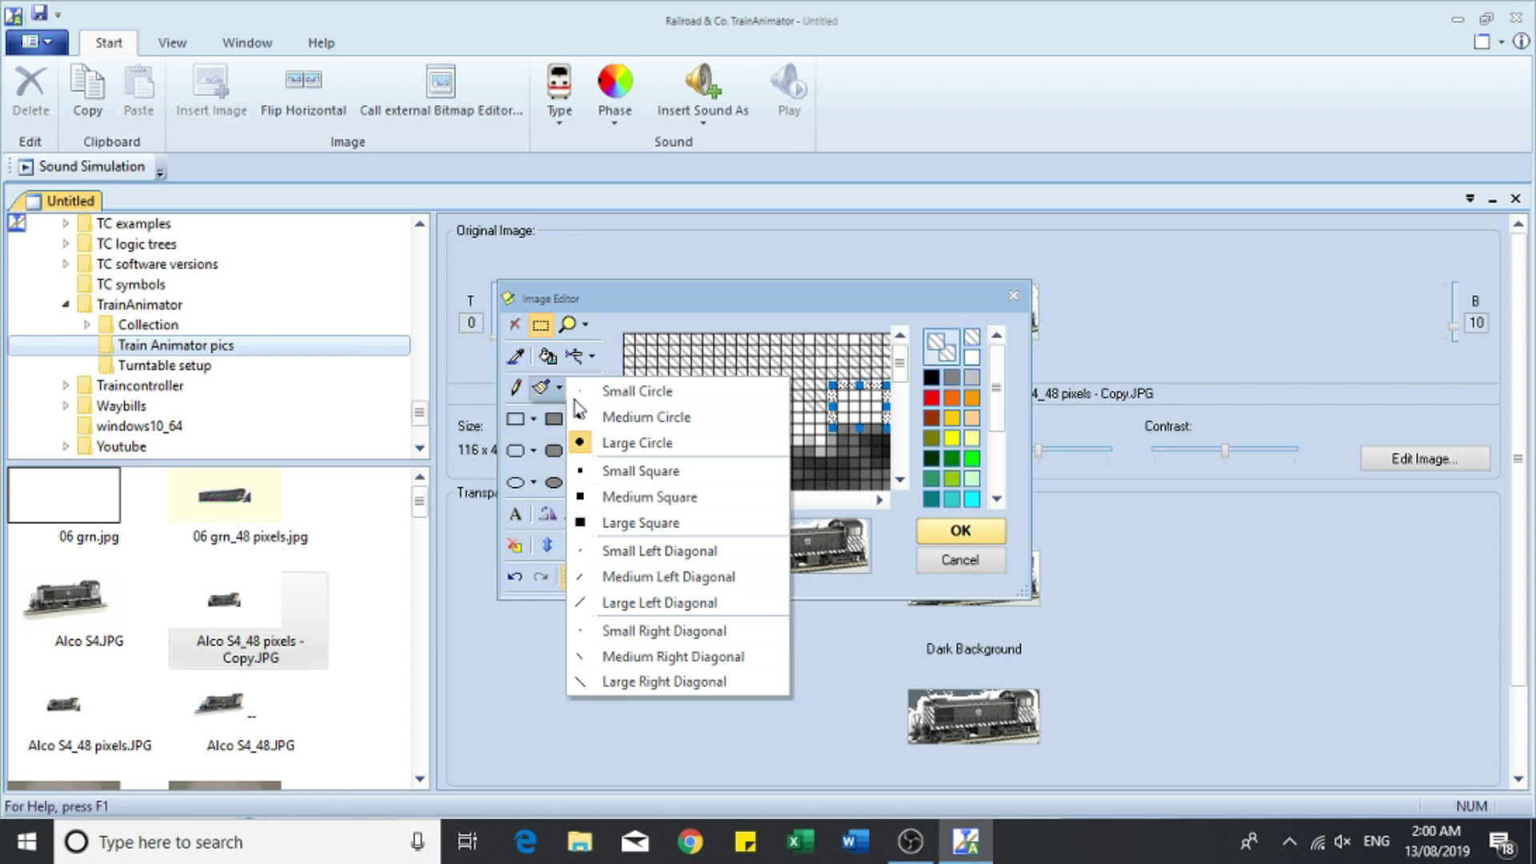
left_click(620, 497)
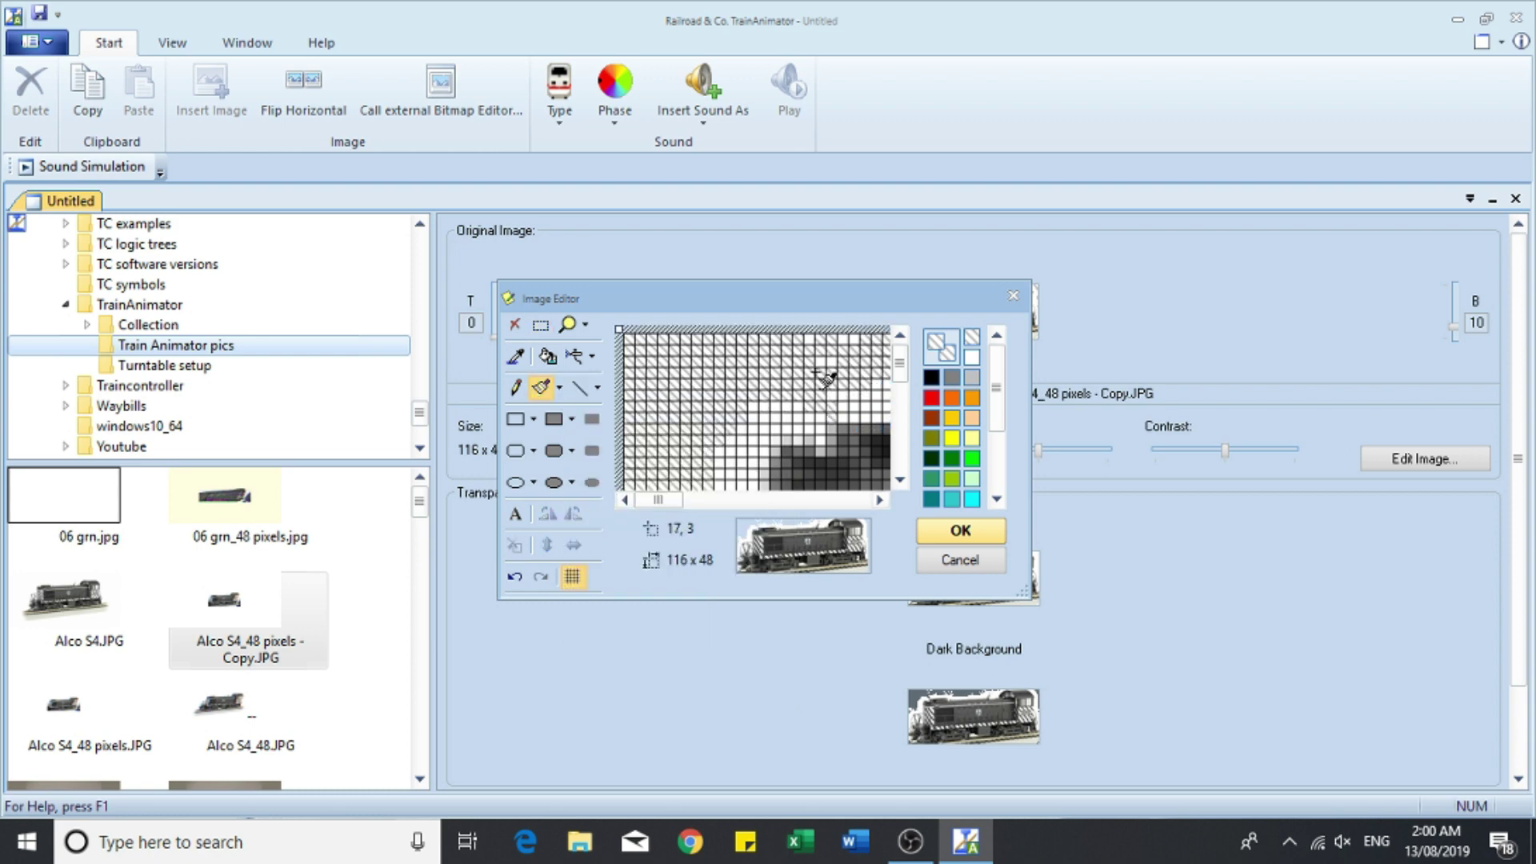
left_click_drag(837, 394, 868, 389)
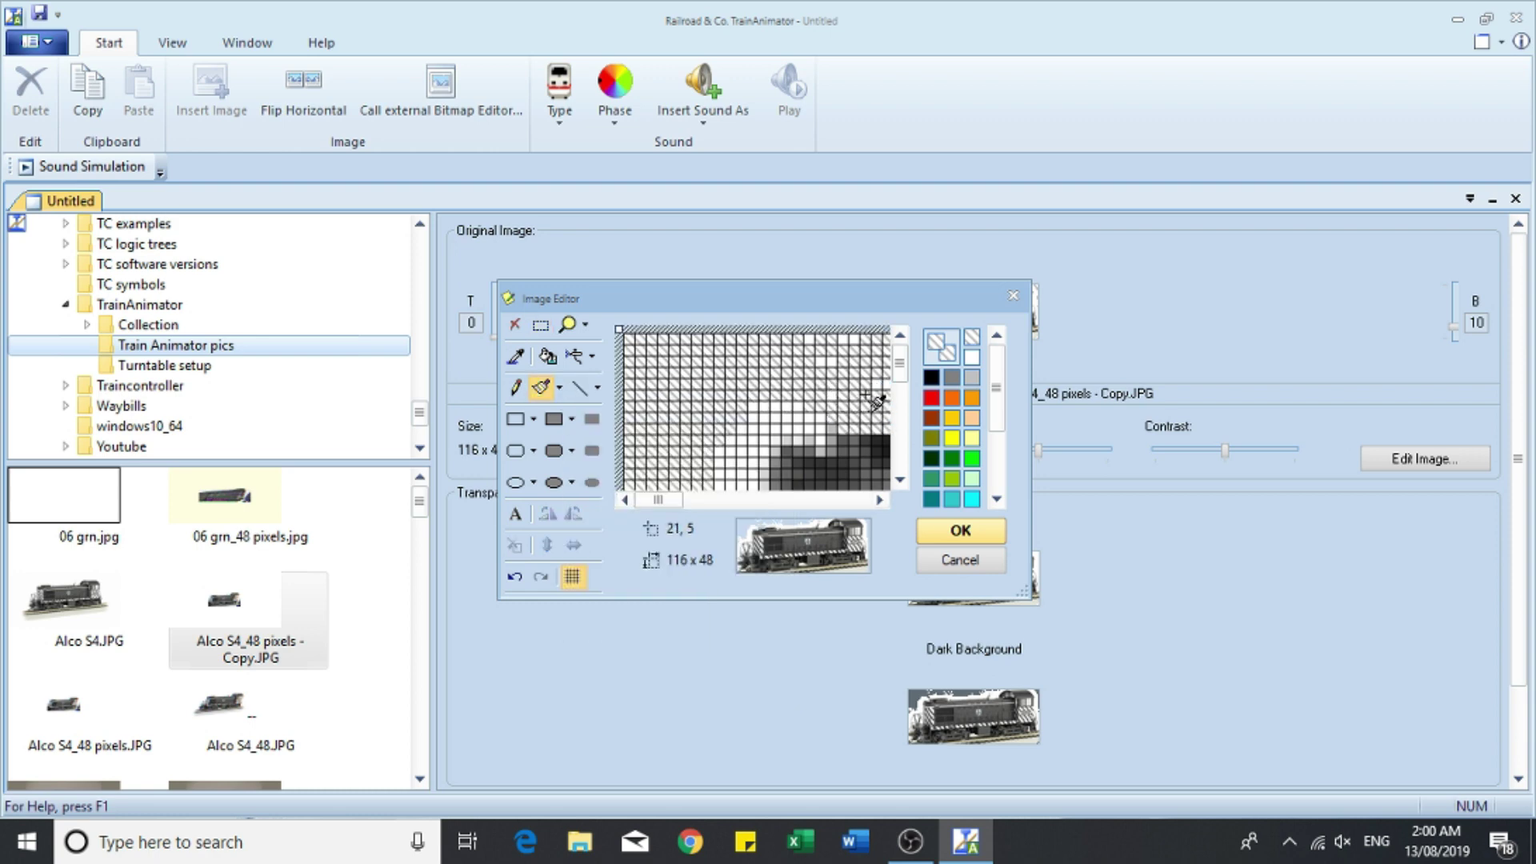
left_click(559, 387)
left_click(605, 472)
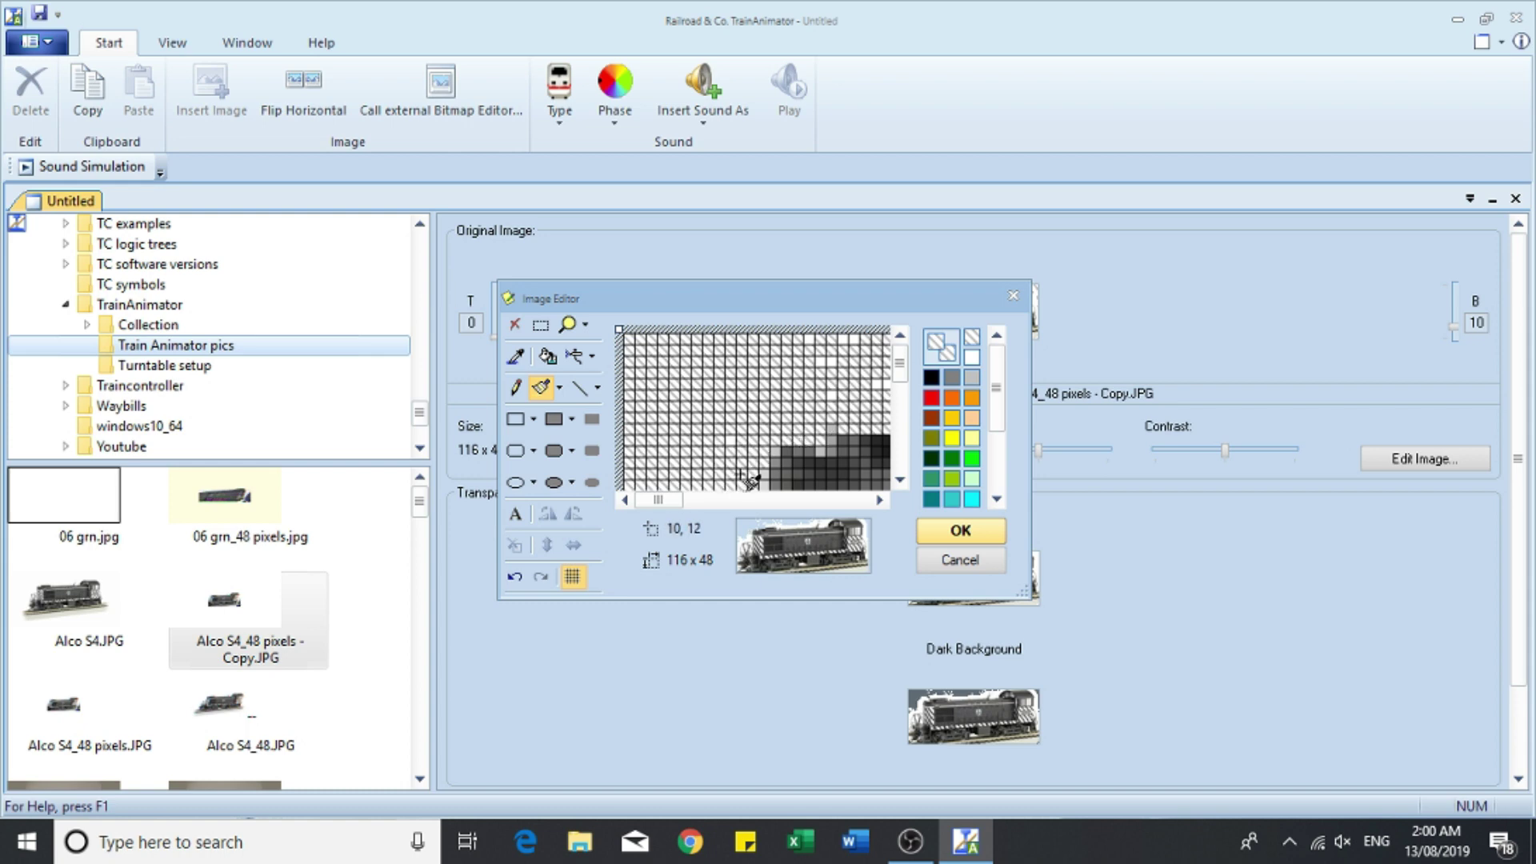
Step: Brush the remaining background at the locomotive's front end and along the image's lower edge transparent, and apply the edits
scroll(899, 484, "down", 8)
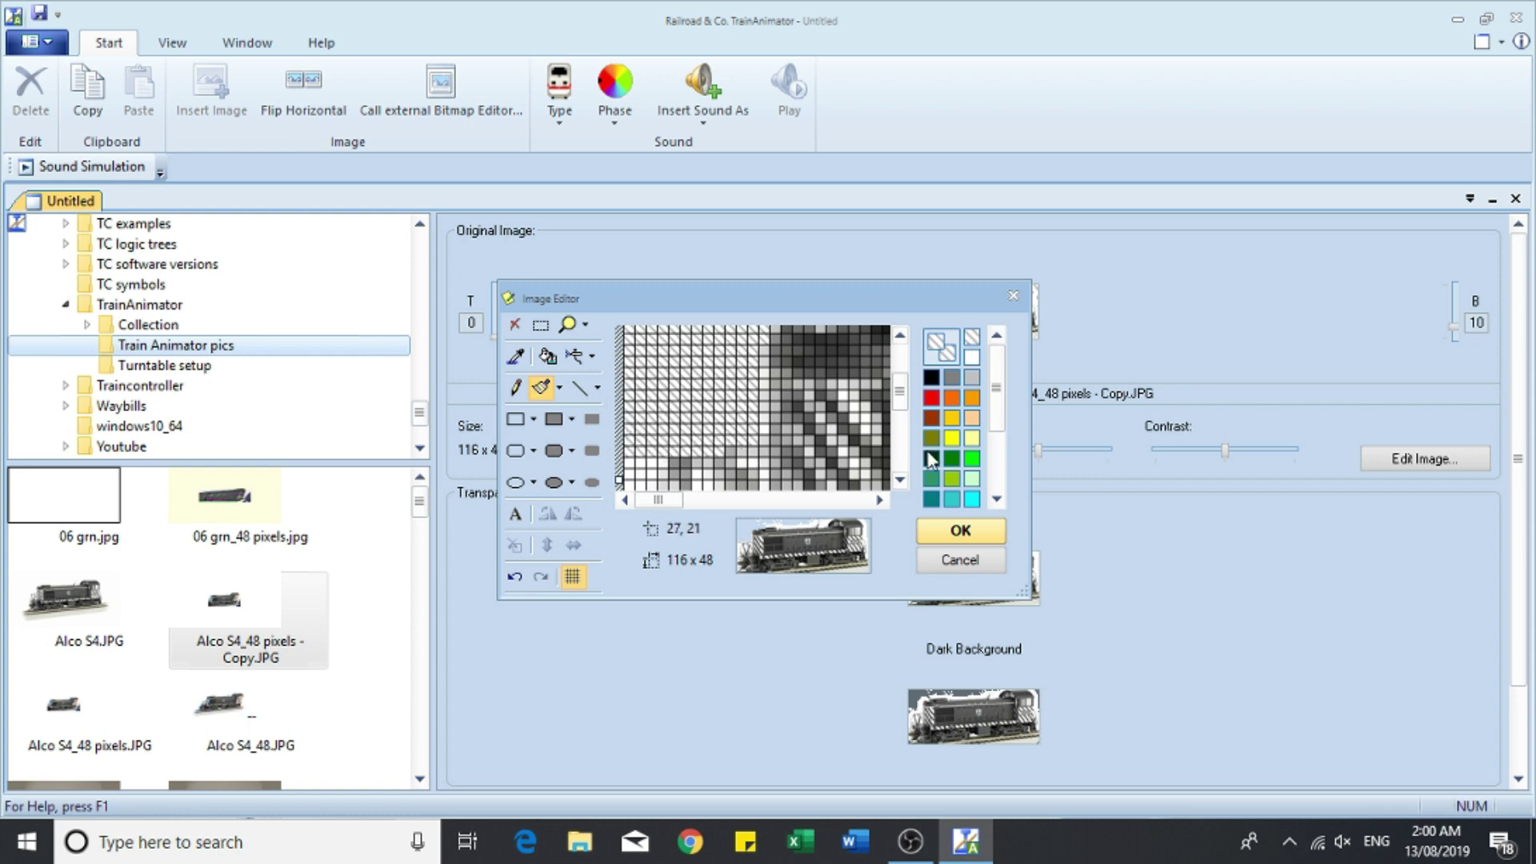
scroll(902, 478, "down", 3)
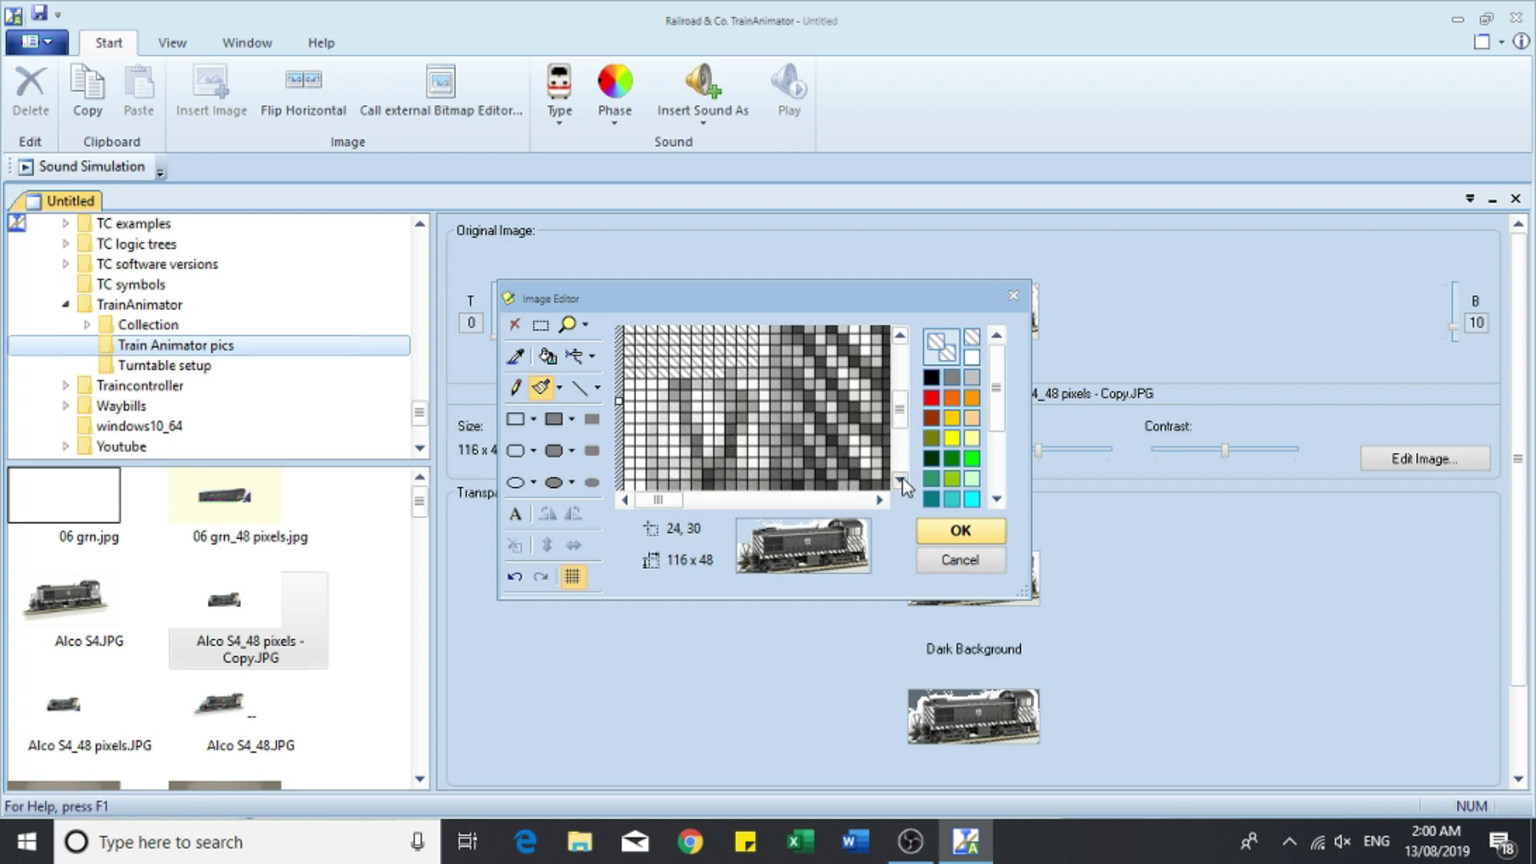
left_click_drag(636, 344, 628, 461)
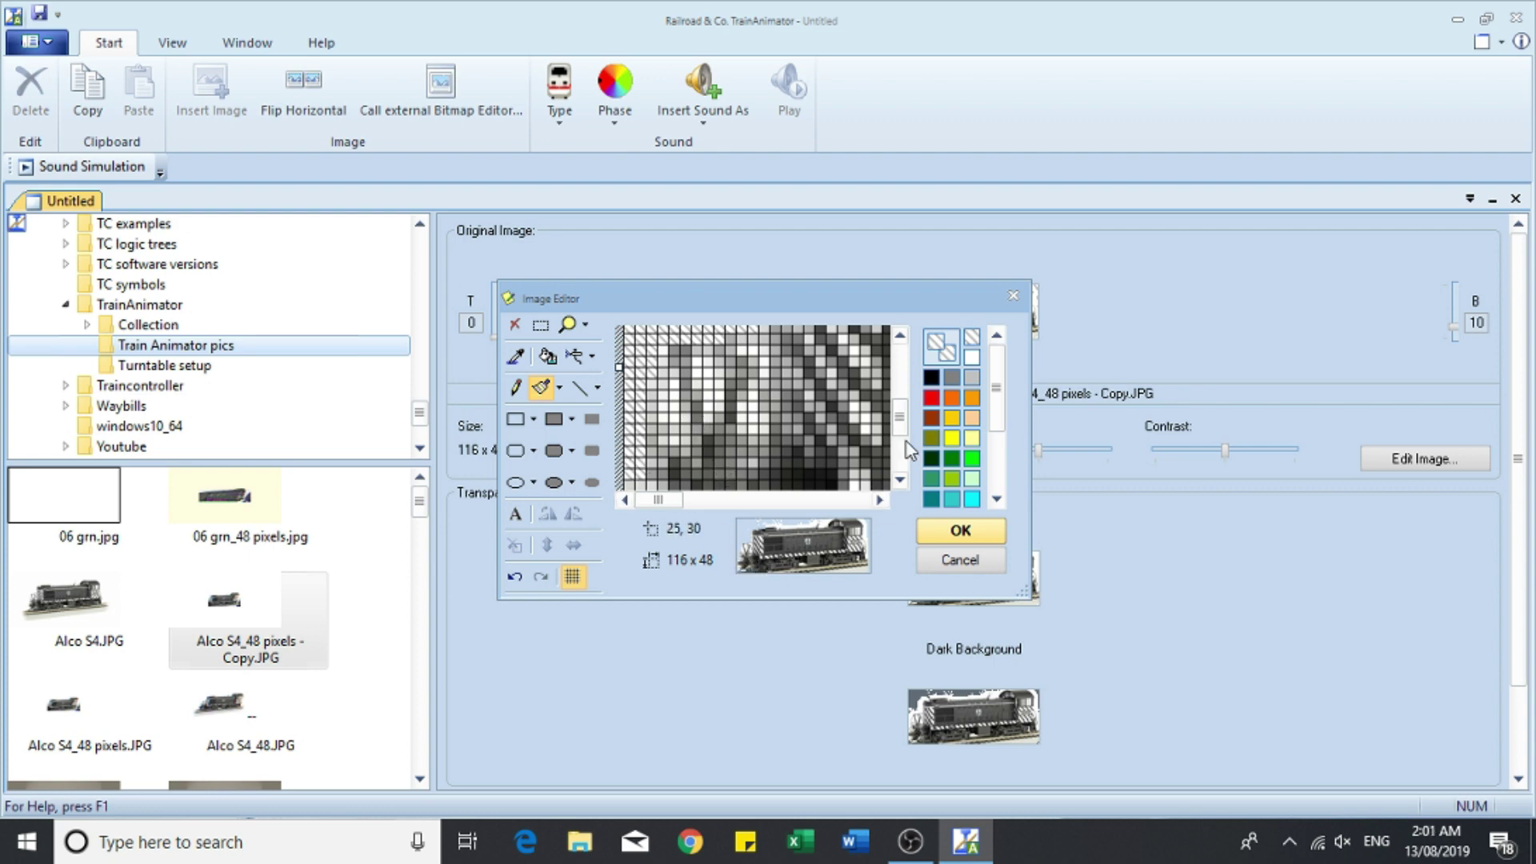
left_click(900, 480)
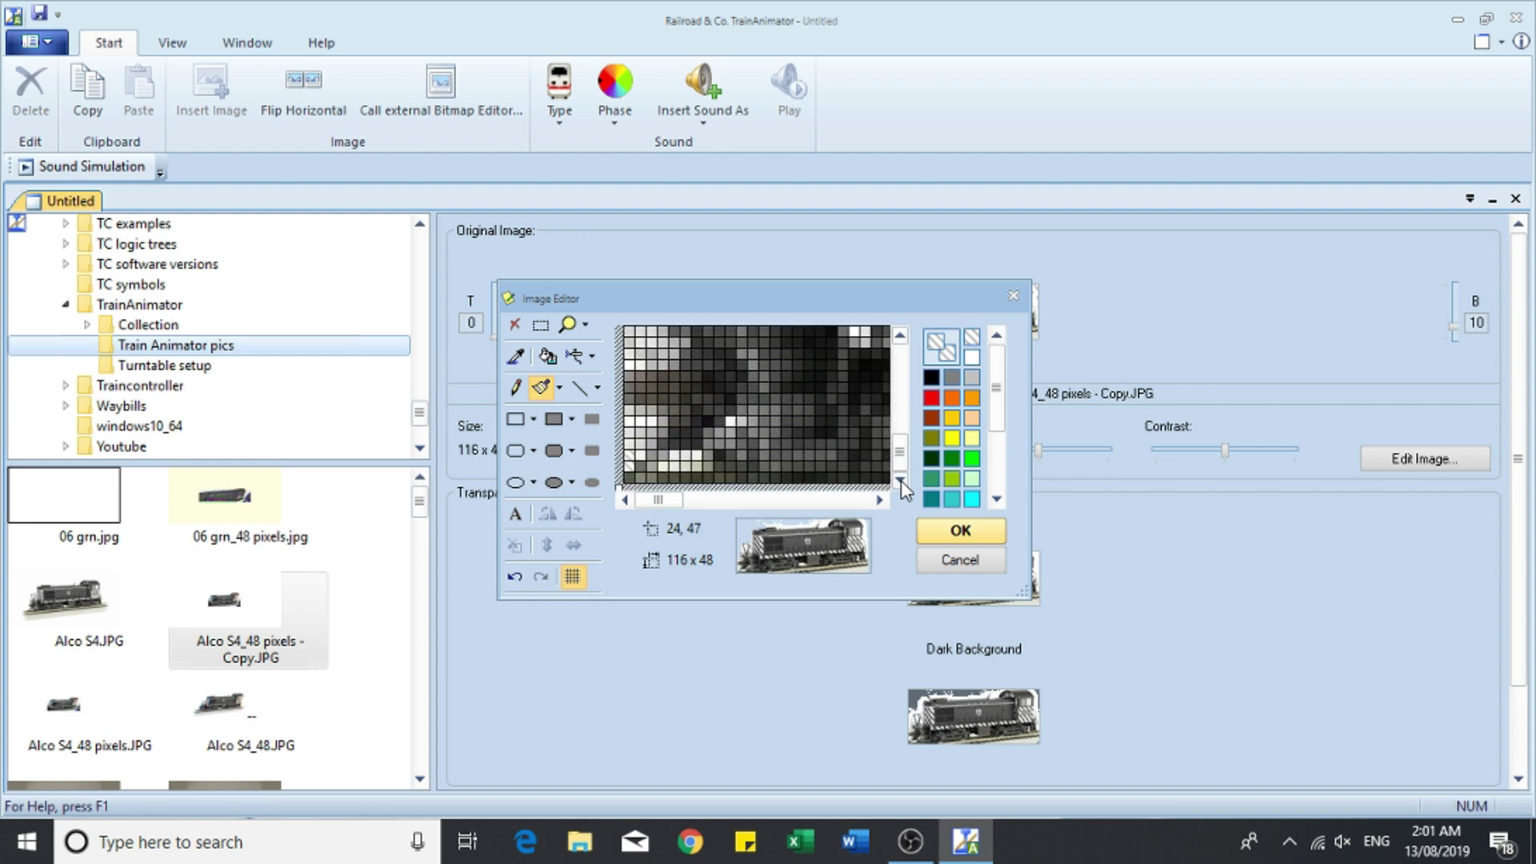
mouse_move(629, 478)
left_mouse_down()
mouse_move(888, 475)
mouse_move(881, 496)
mouse_move(854, 499)
mouse_move(763, 480)
mouse_move(881, 504)
left_mouse_up()
mouse_move(647, 487)
left_mouse_down()
mouse_move(870, 468)
mouse_move(876, 502)
left_mouse_up()
mouse_move(675, 485)
left_mouse_down()
mouse_move(895, 483)
mouse_move(881, 500)
left_mouse_up()
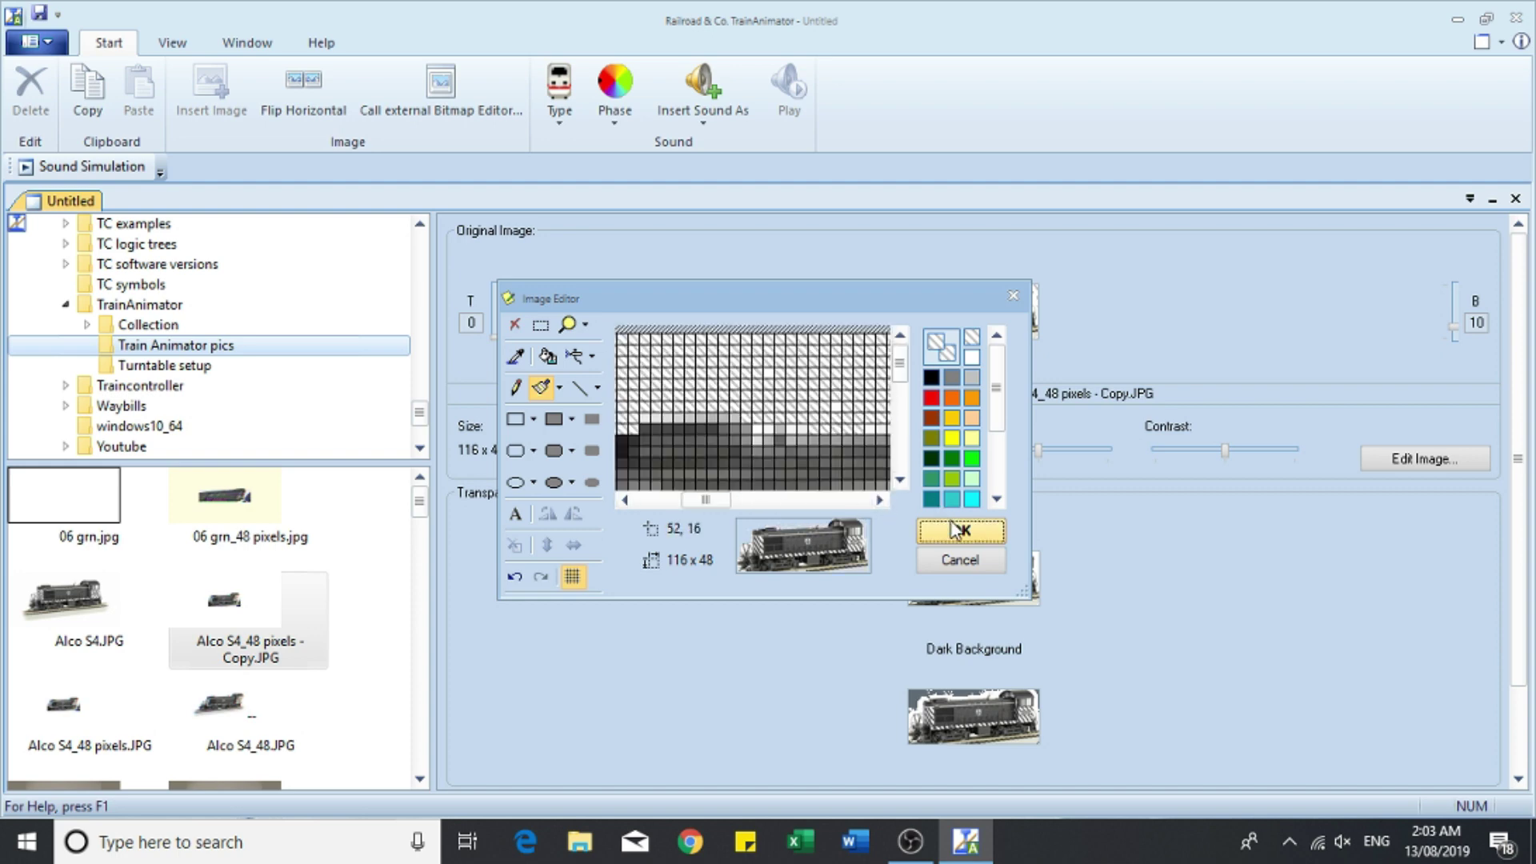
left_click(954, 530)
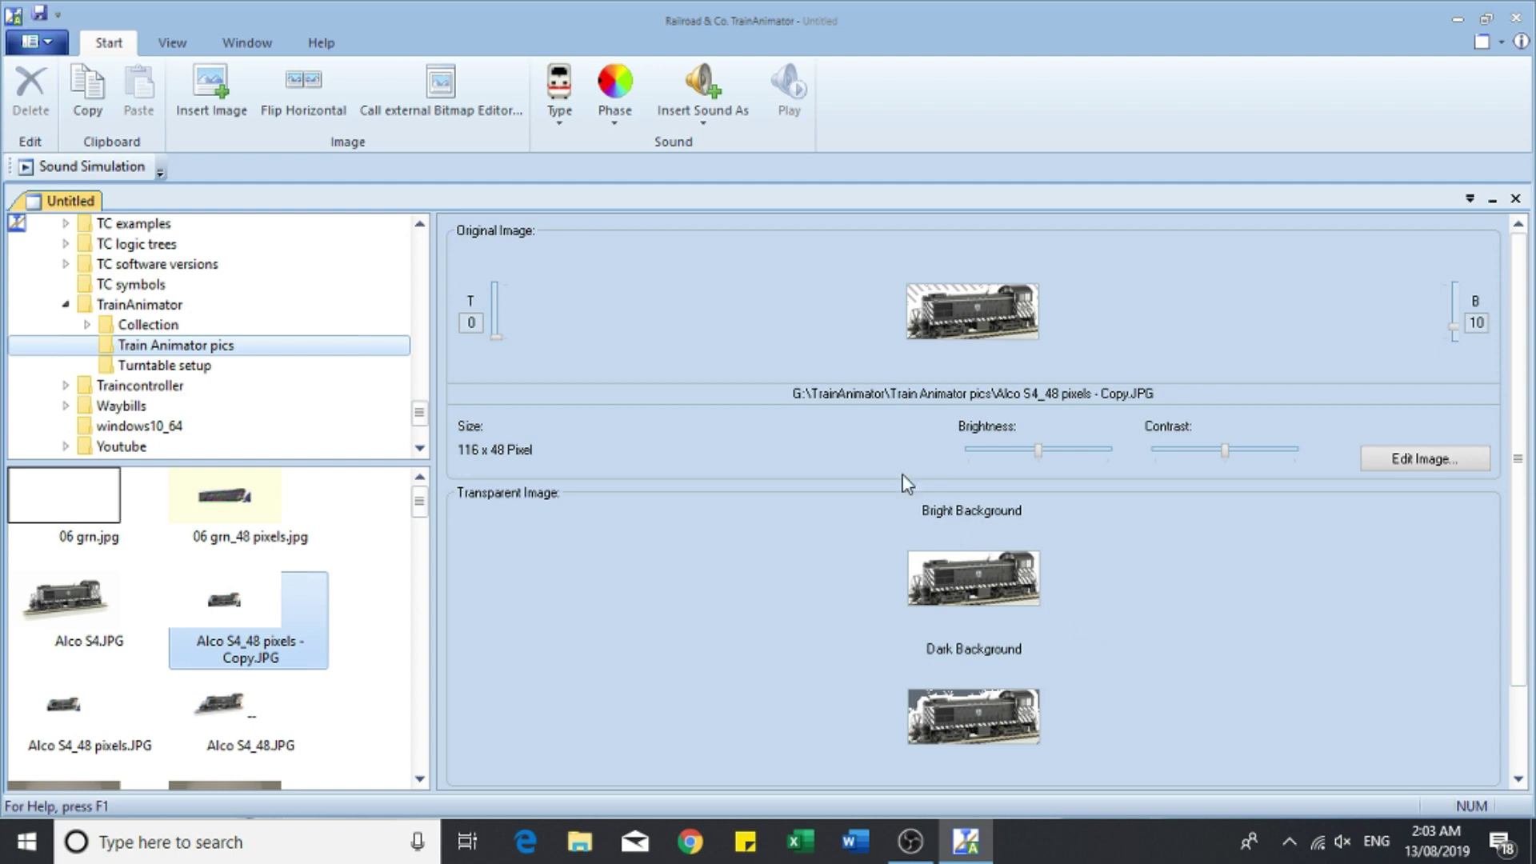
Step: Reopen the picture in the enlarged Image Editor and examine the background cleanup around the locomotive
left_click(1437, 462)
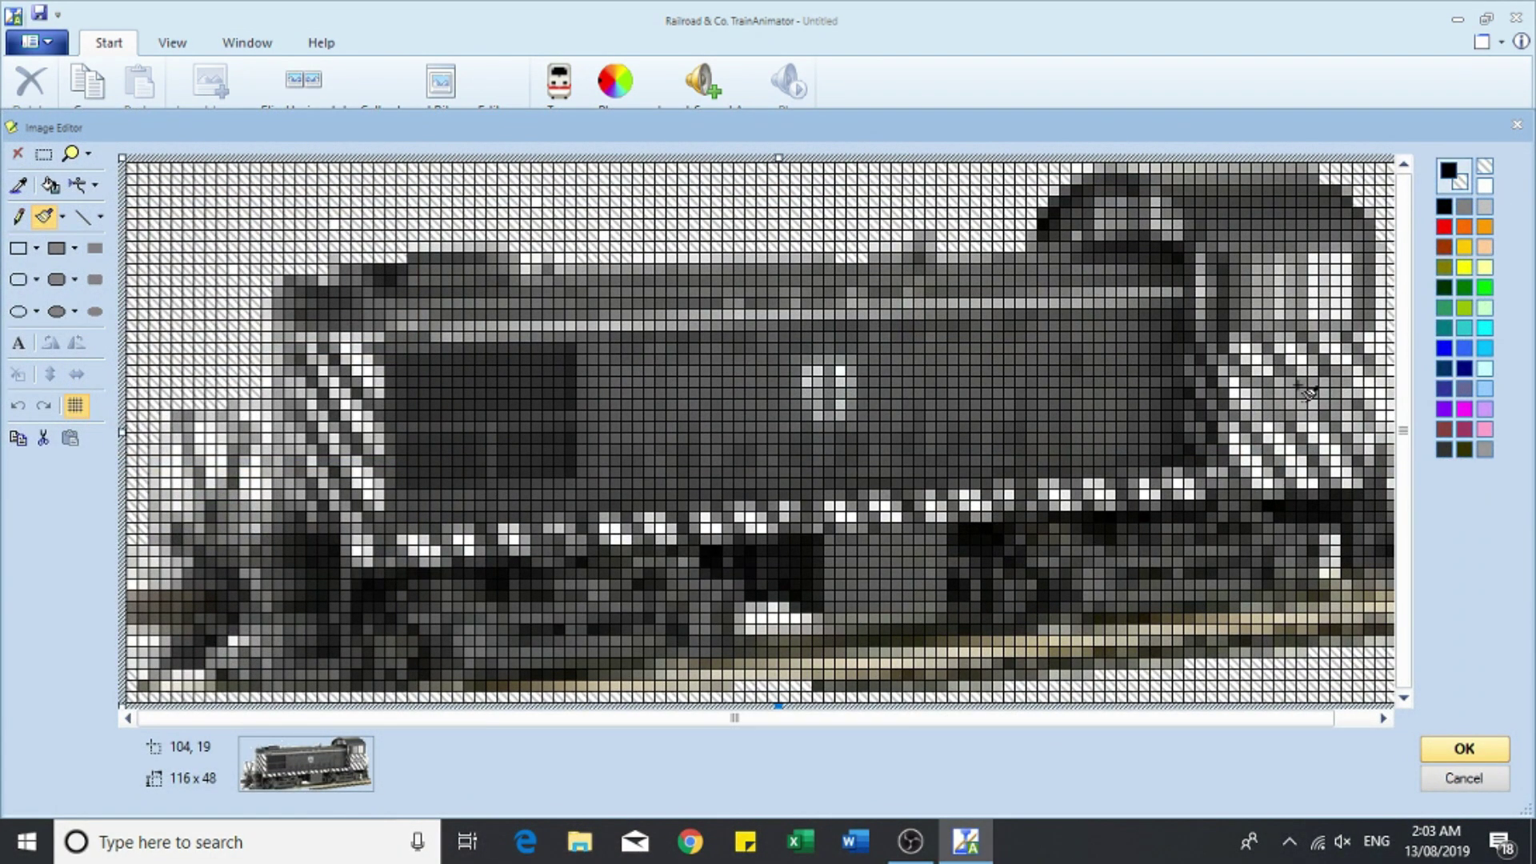
left_click(1461, 750)
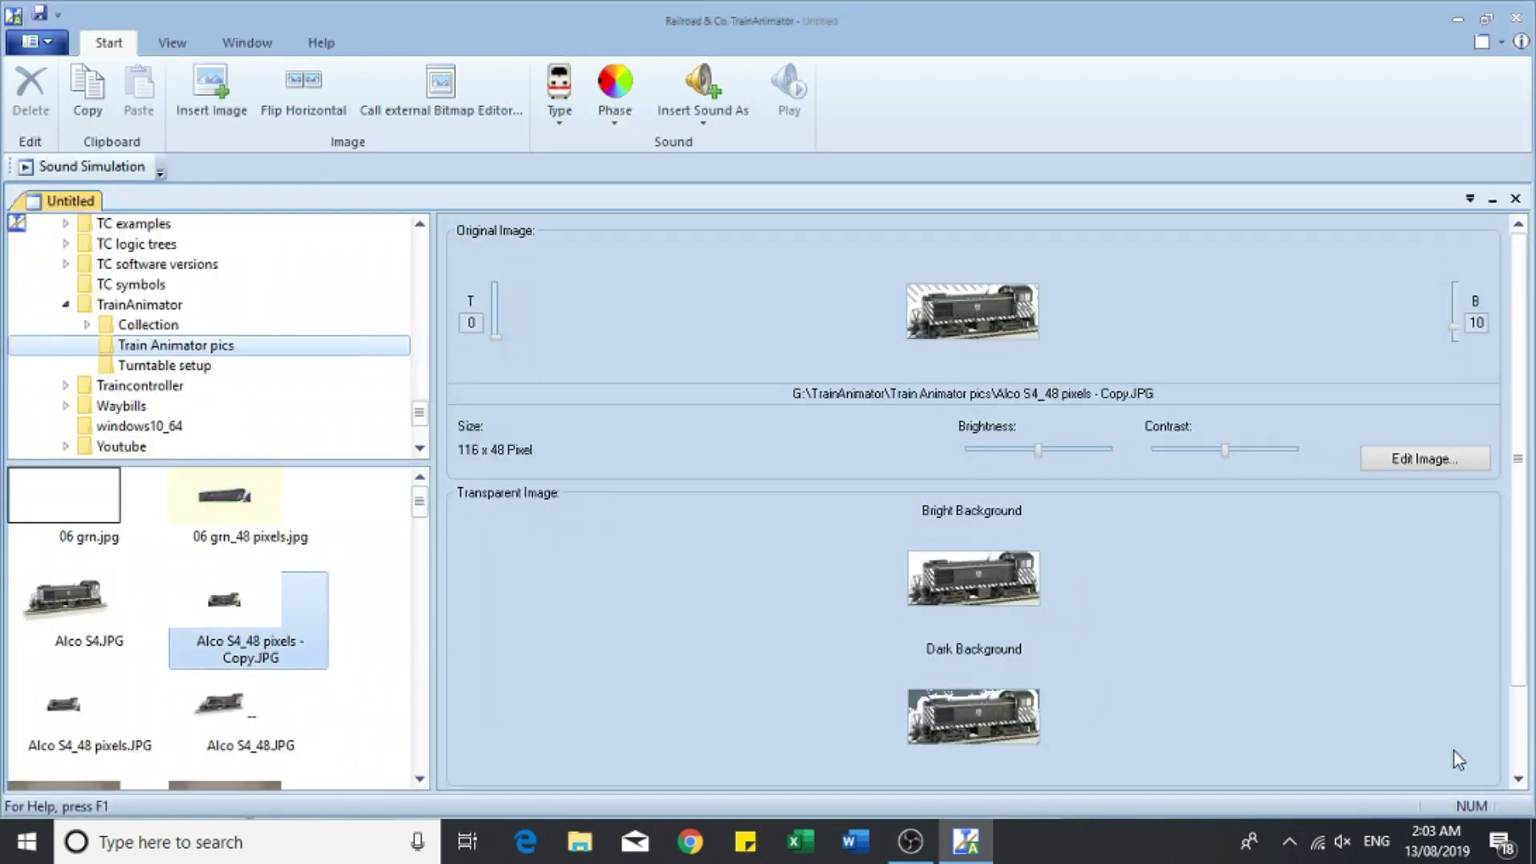
left_click(980, 293)
left_click(1413, 452)
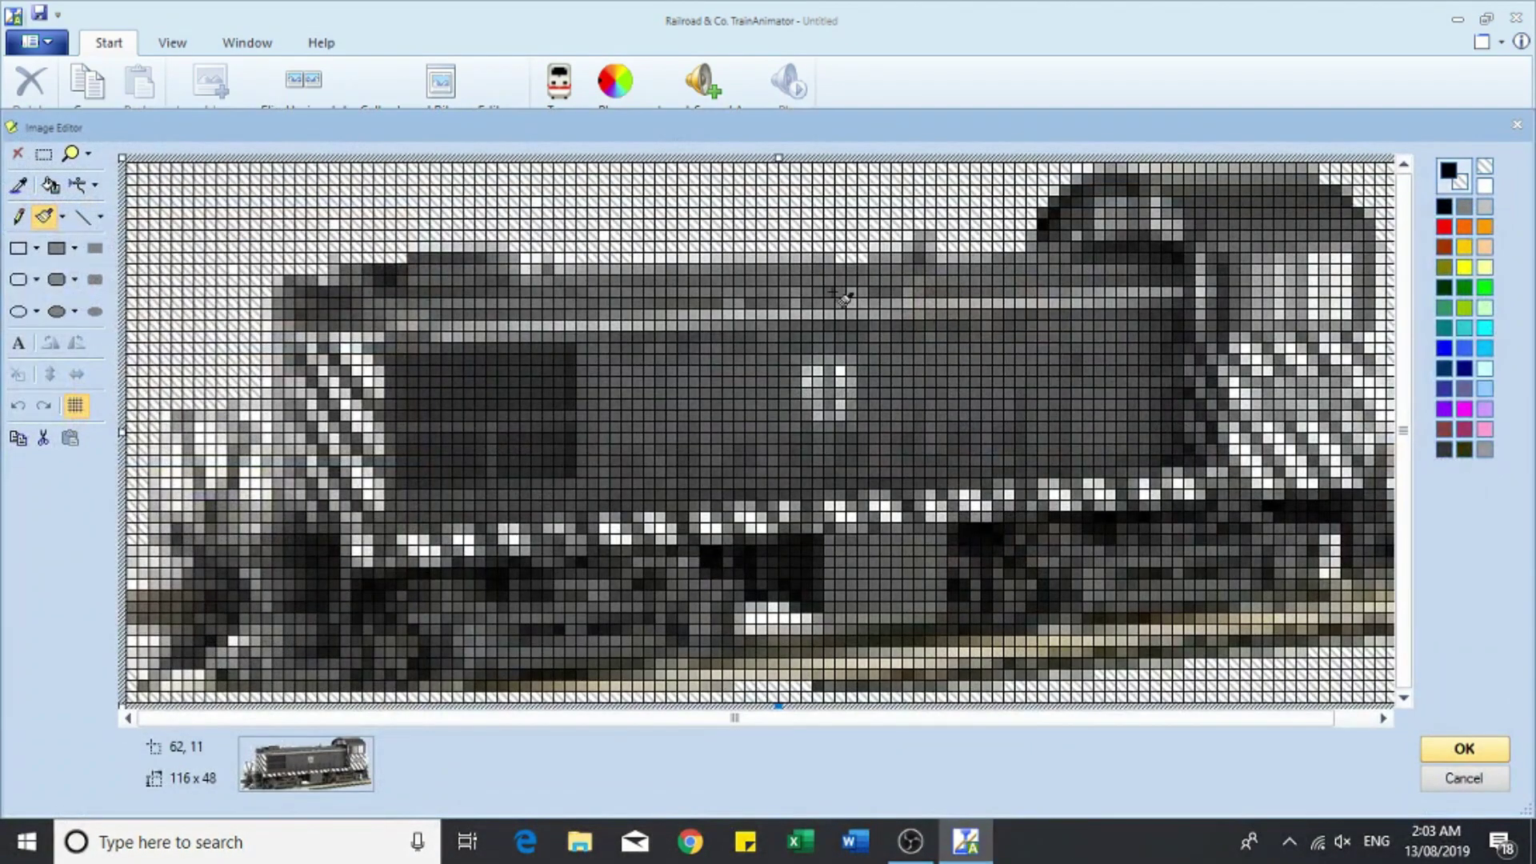
left_click(1457, 749)
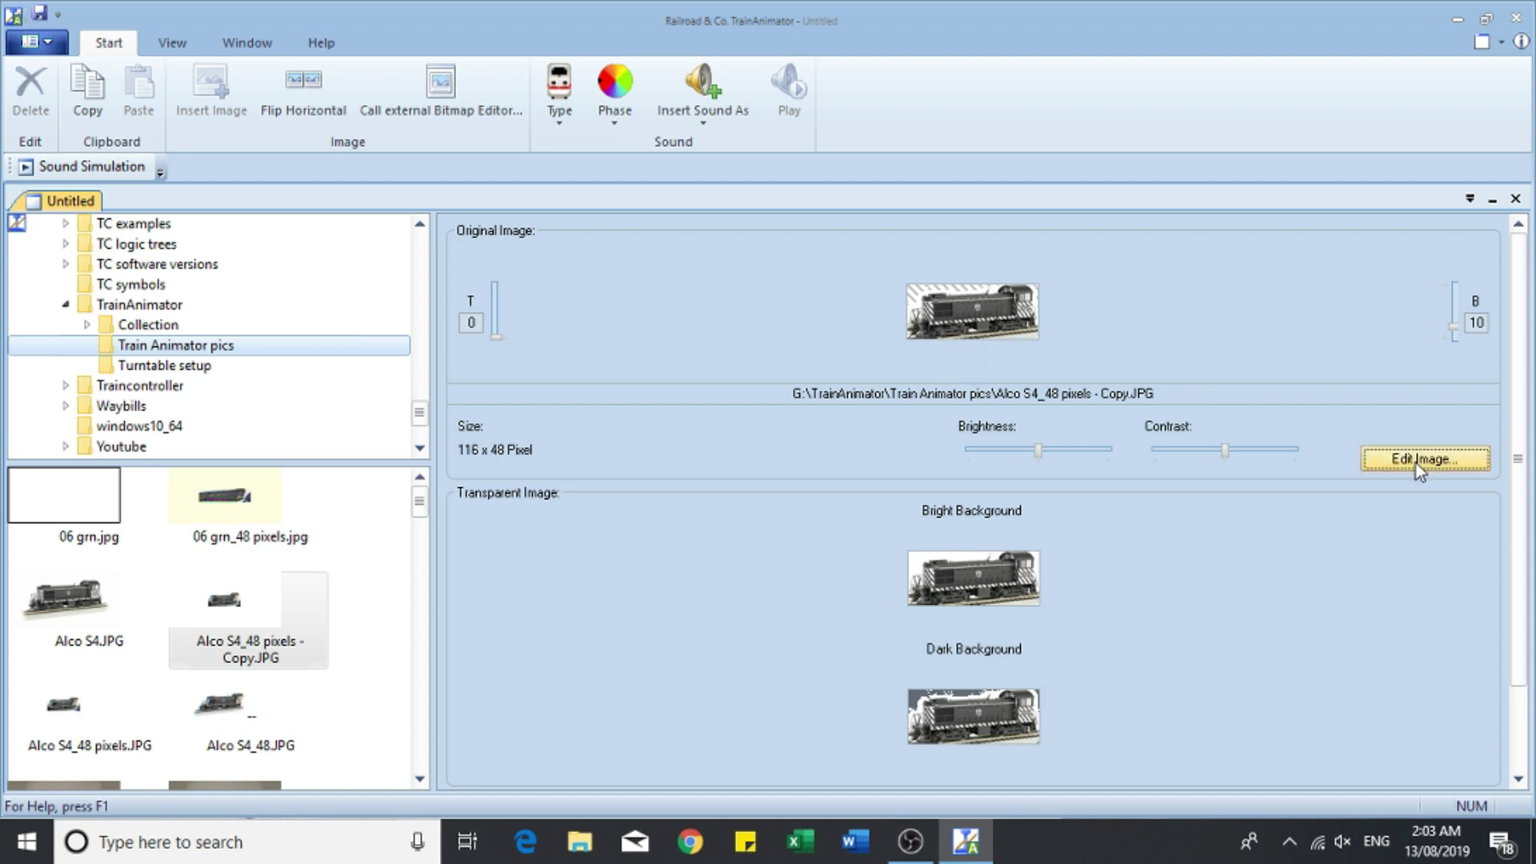
Step: Lower the picture's contrast slightly, try a much higher brightness, and return the brightness to about mid-range
left_click_drag(1228, 454, 1219, 458)
left_click(1049, 450)
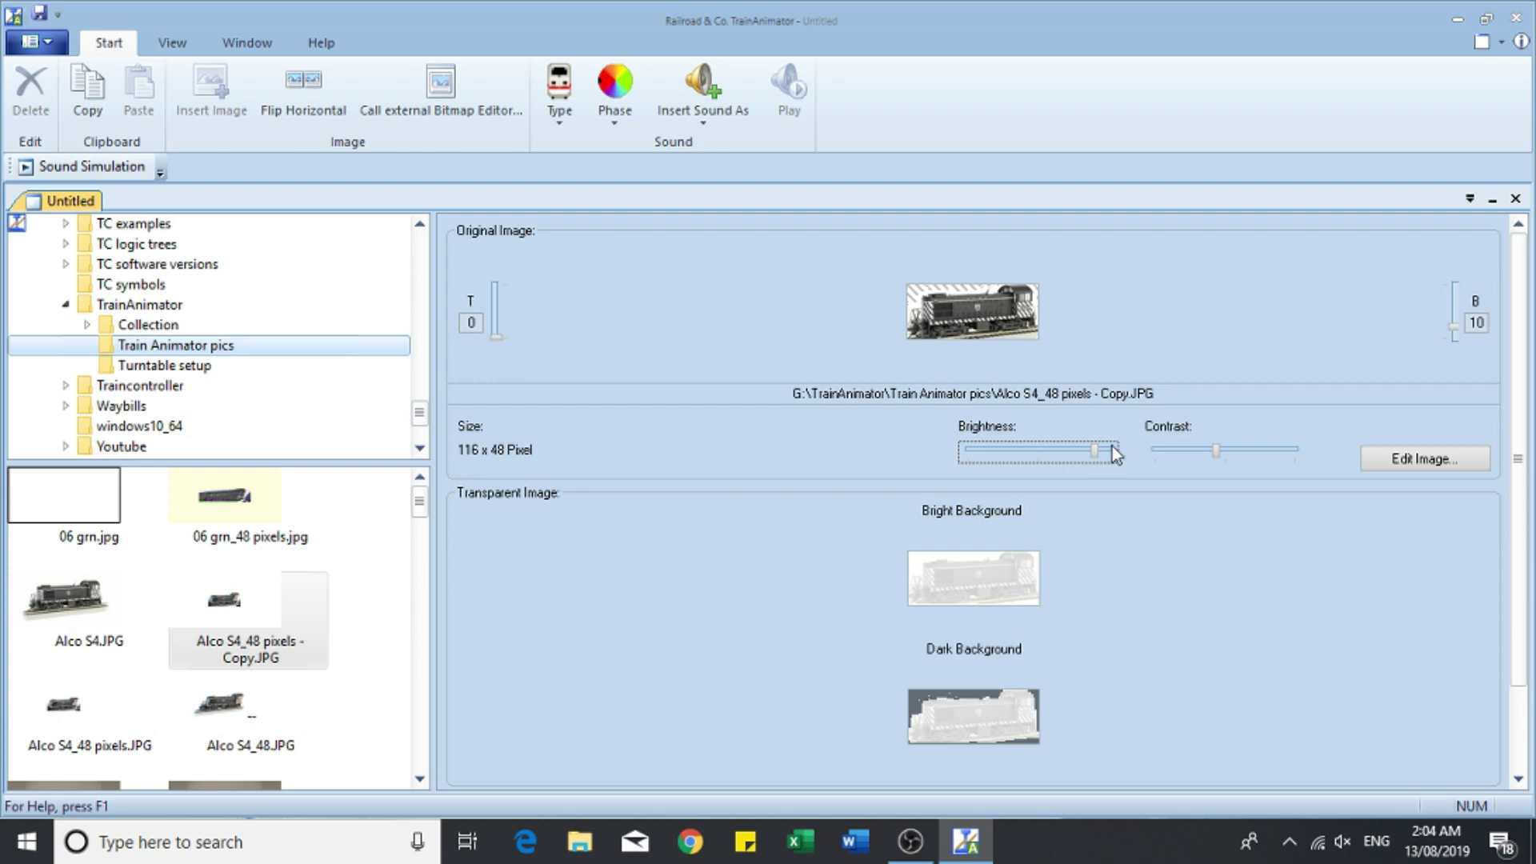
left_click_drag(1096, 453, 1039, 453)
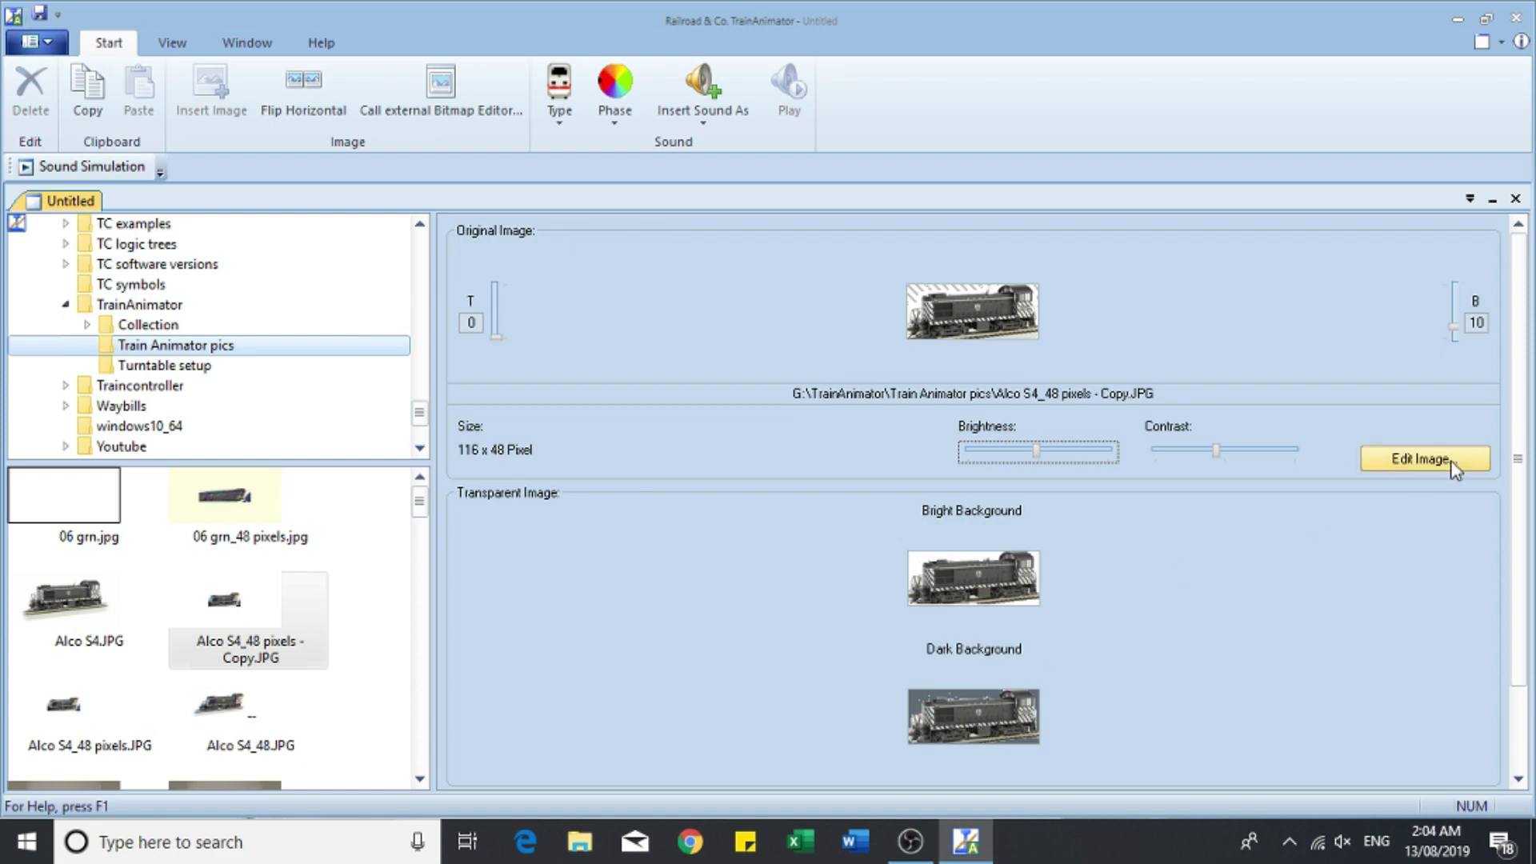
Step: Reopen the Image Editor, brush the transparent colour over the background just above the locomotive's hood, and apply the edit
left_click(1424, 458)
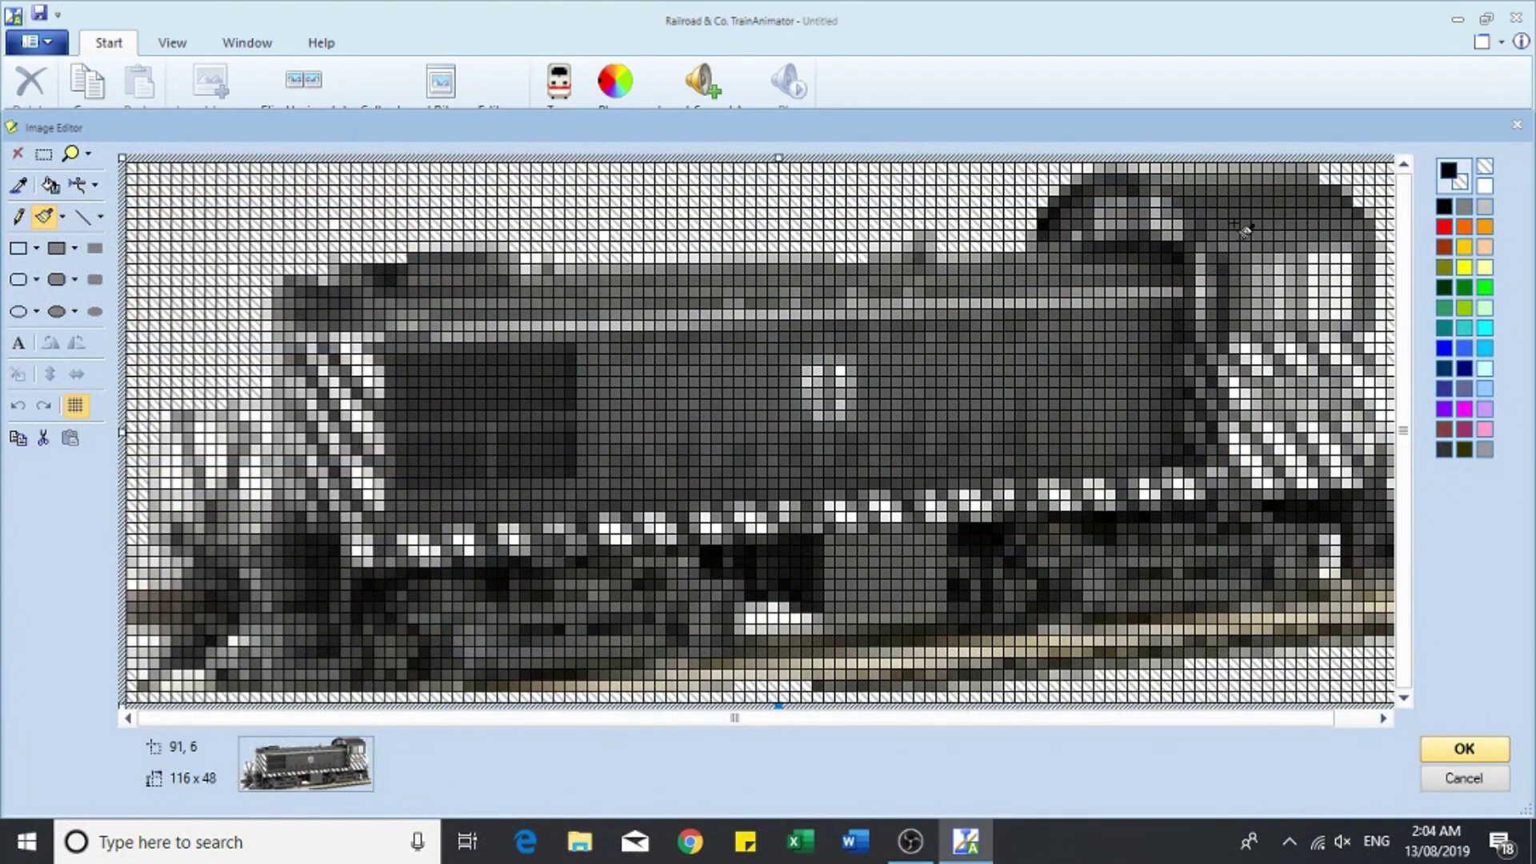
double_click(1449, 172)
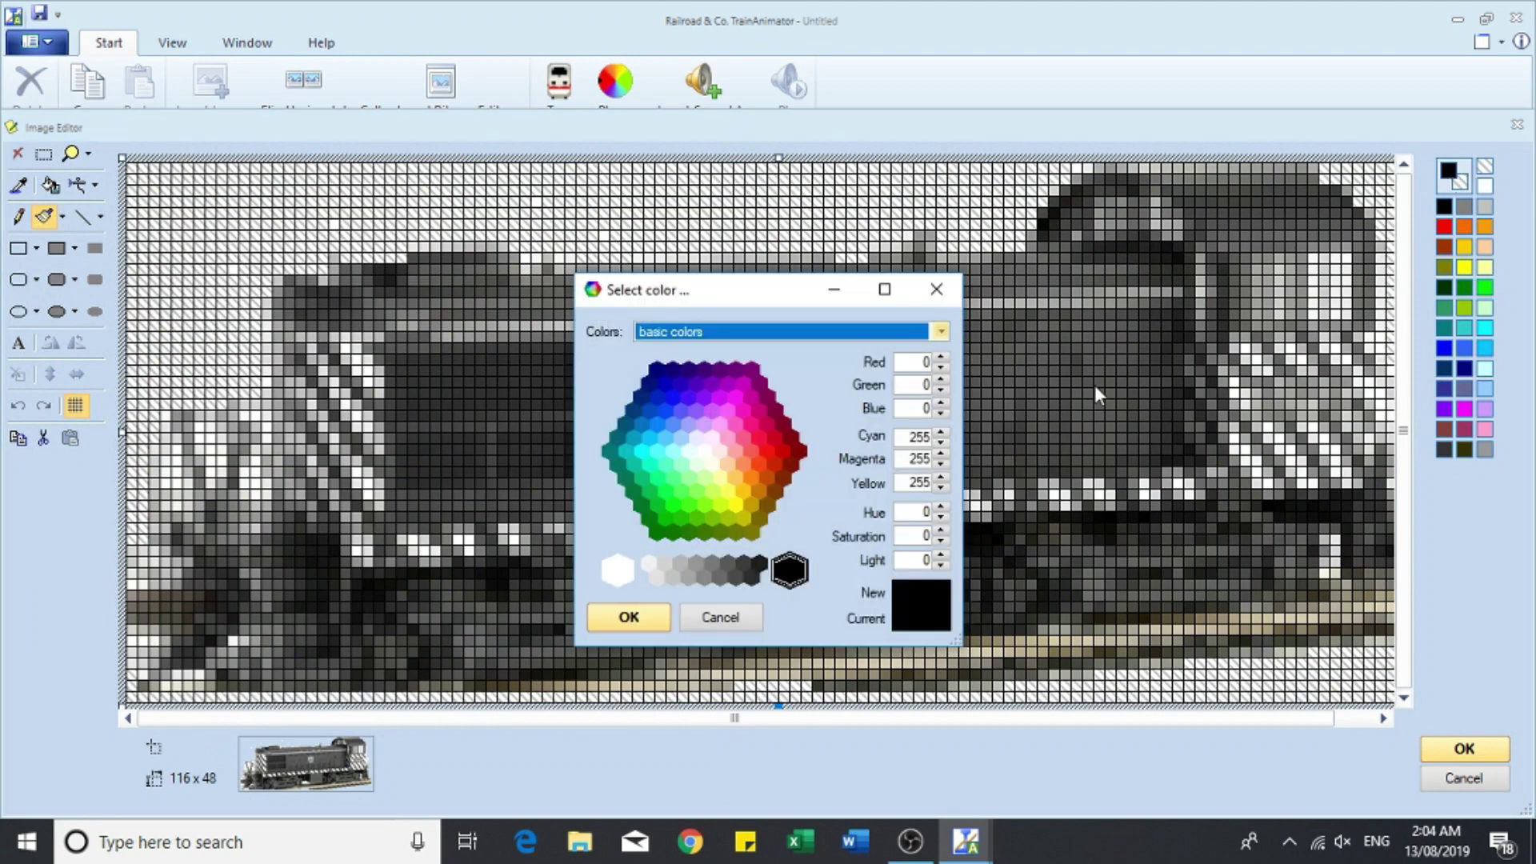
left_click(935, 288)
left_click(1489, 170)
left_click(544, 224)
left_click_drag(529, 259, 844, 256)
key("Return")
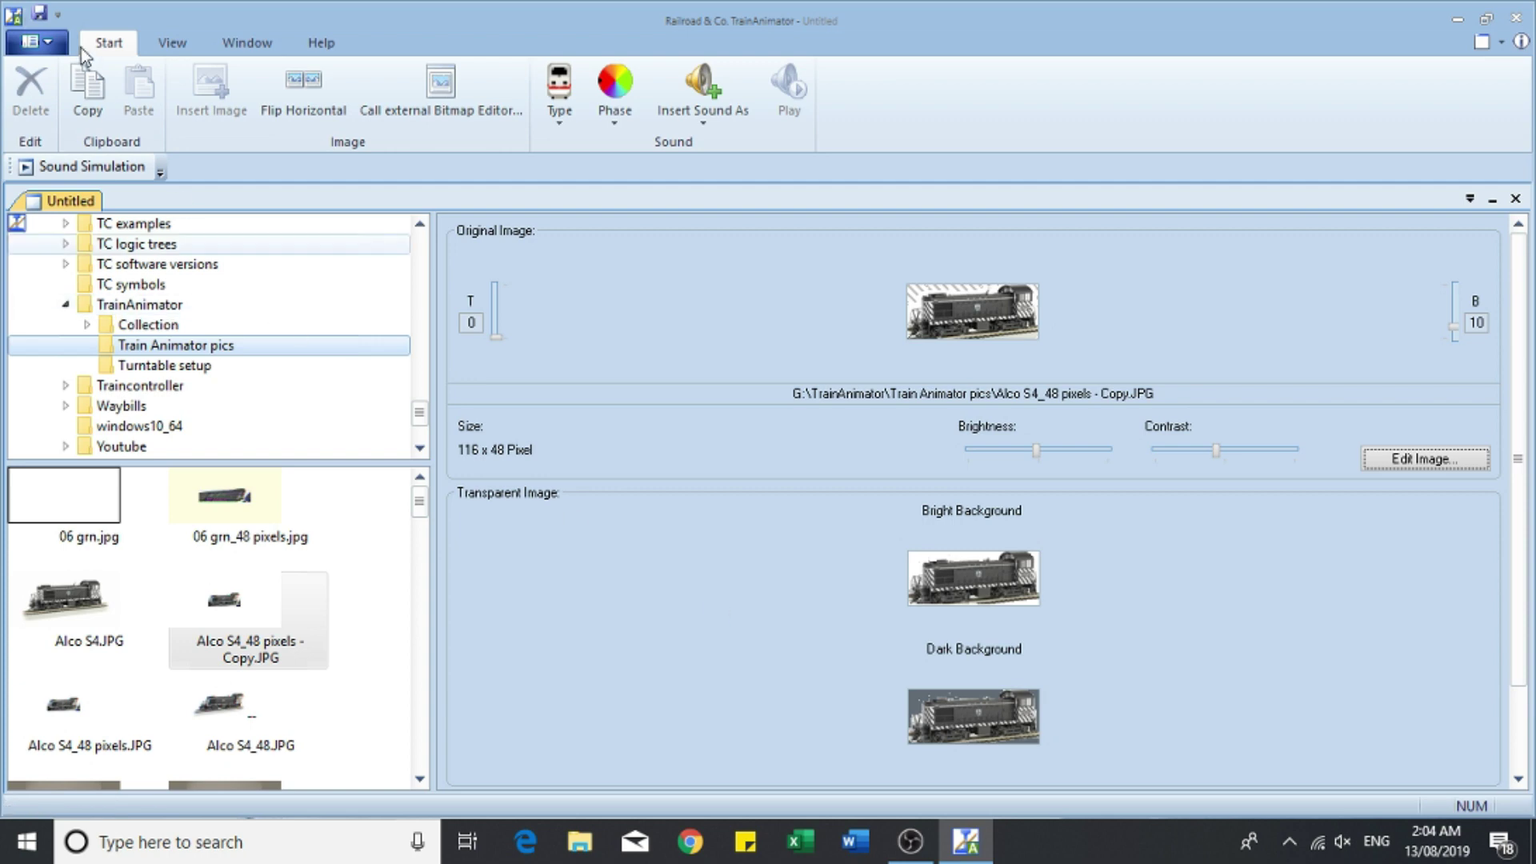
Step: Save the picture to the Desktop as Alco S4_48 pixels test in the TrainAnimator Files (*.yra) format
left_click(52, 46)
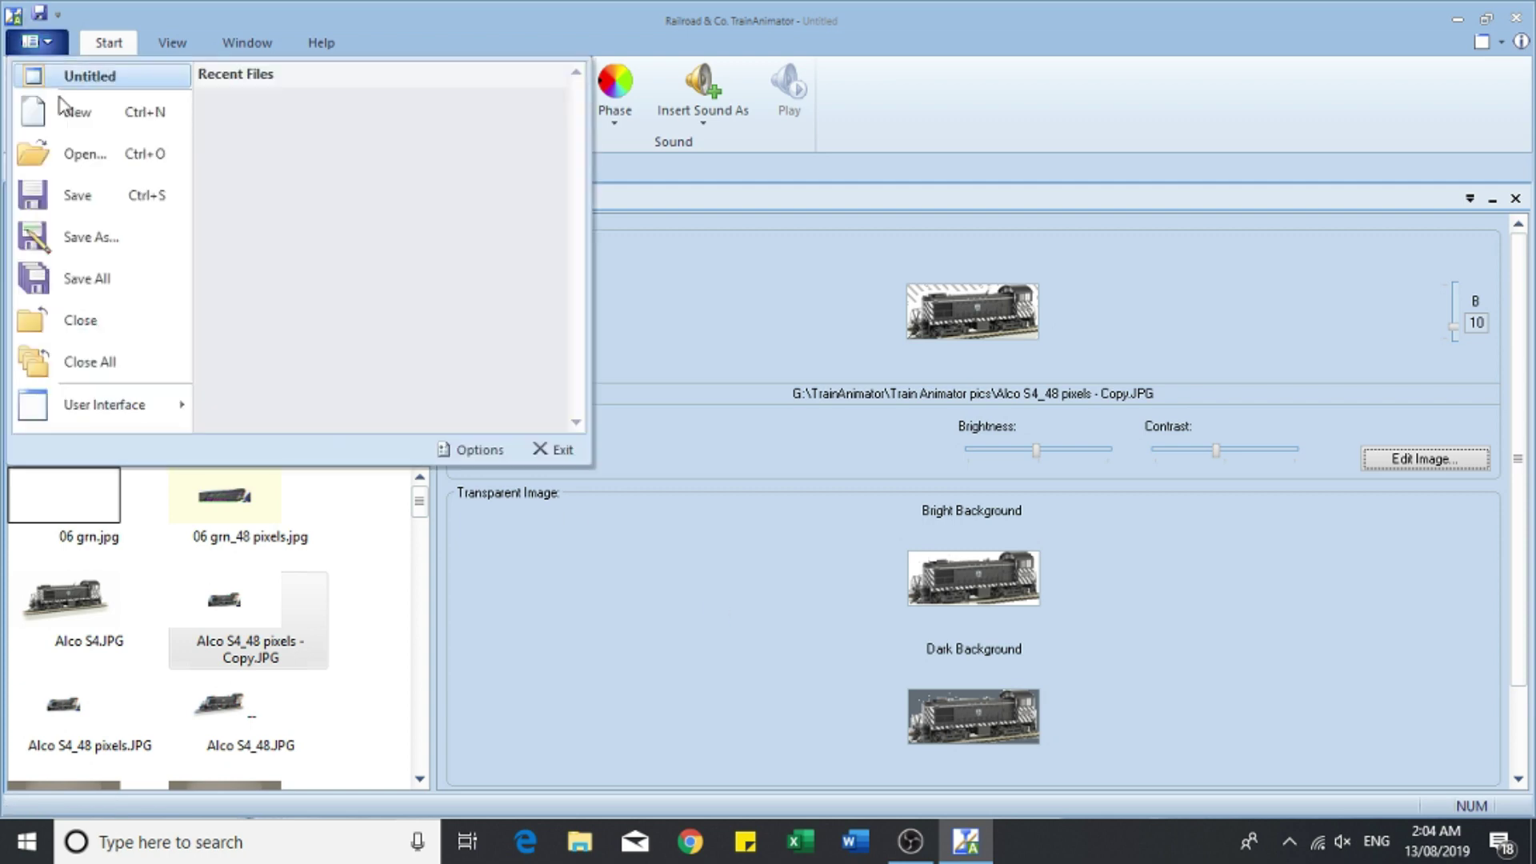
left_click(69, 238)
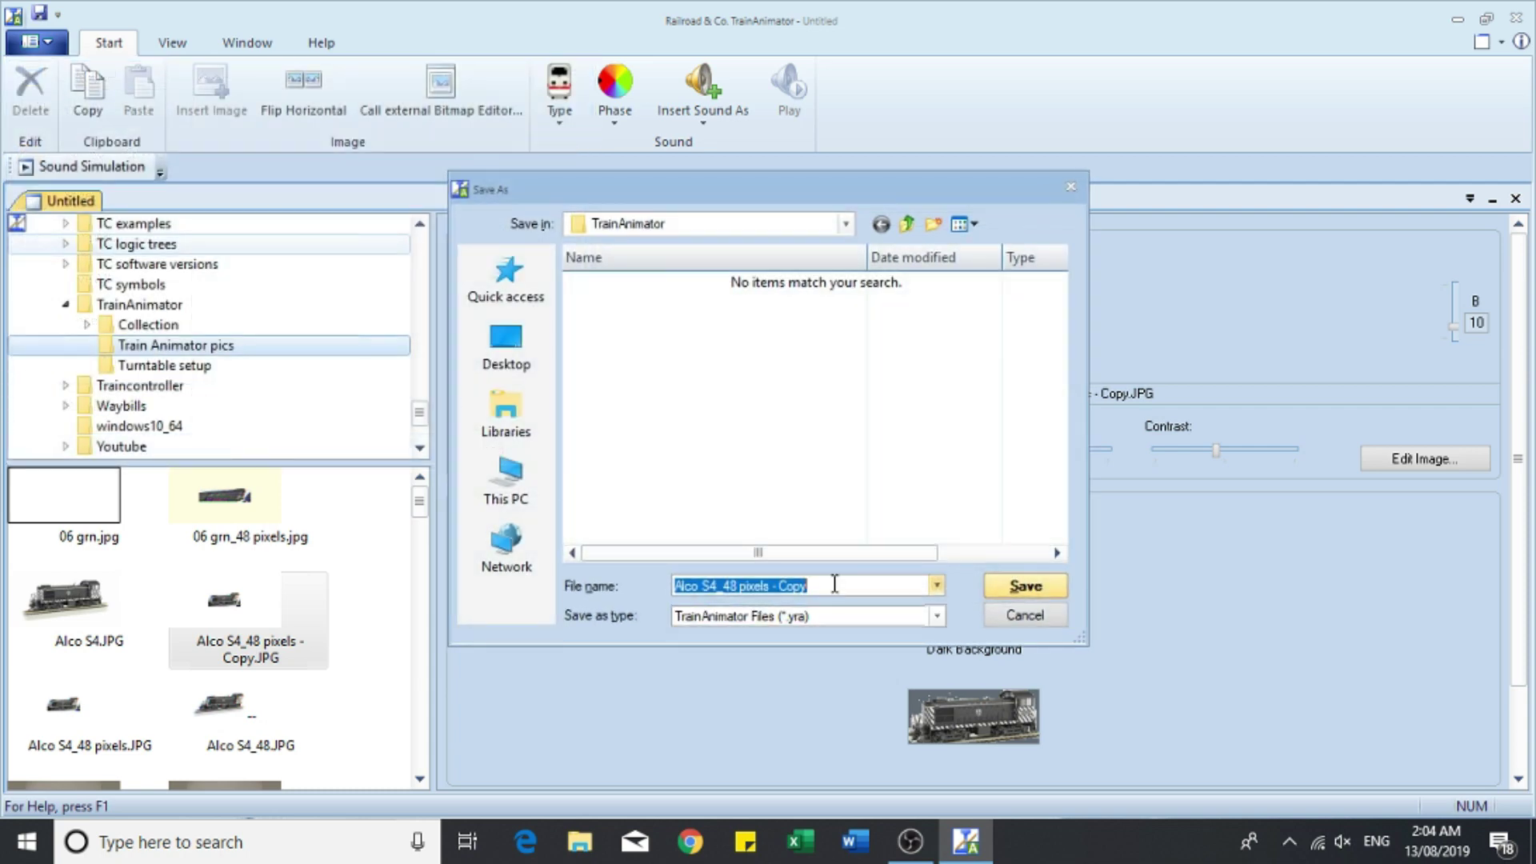
left_click(834, 585)
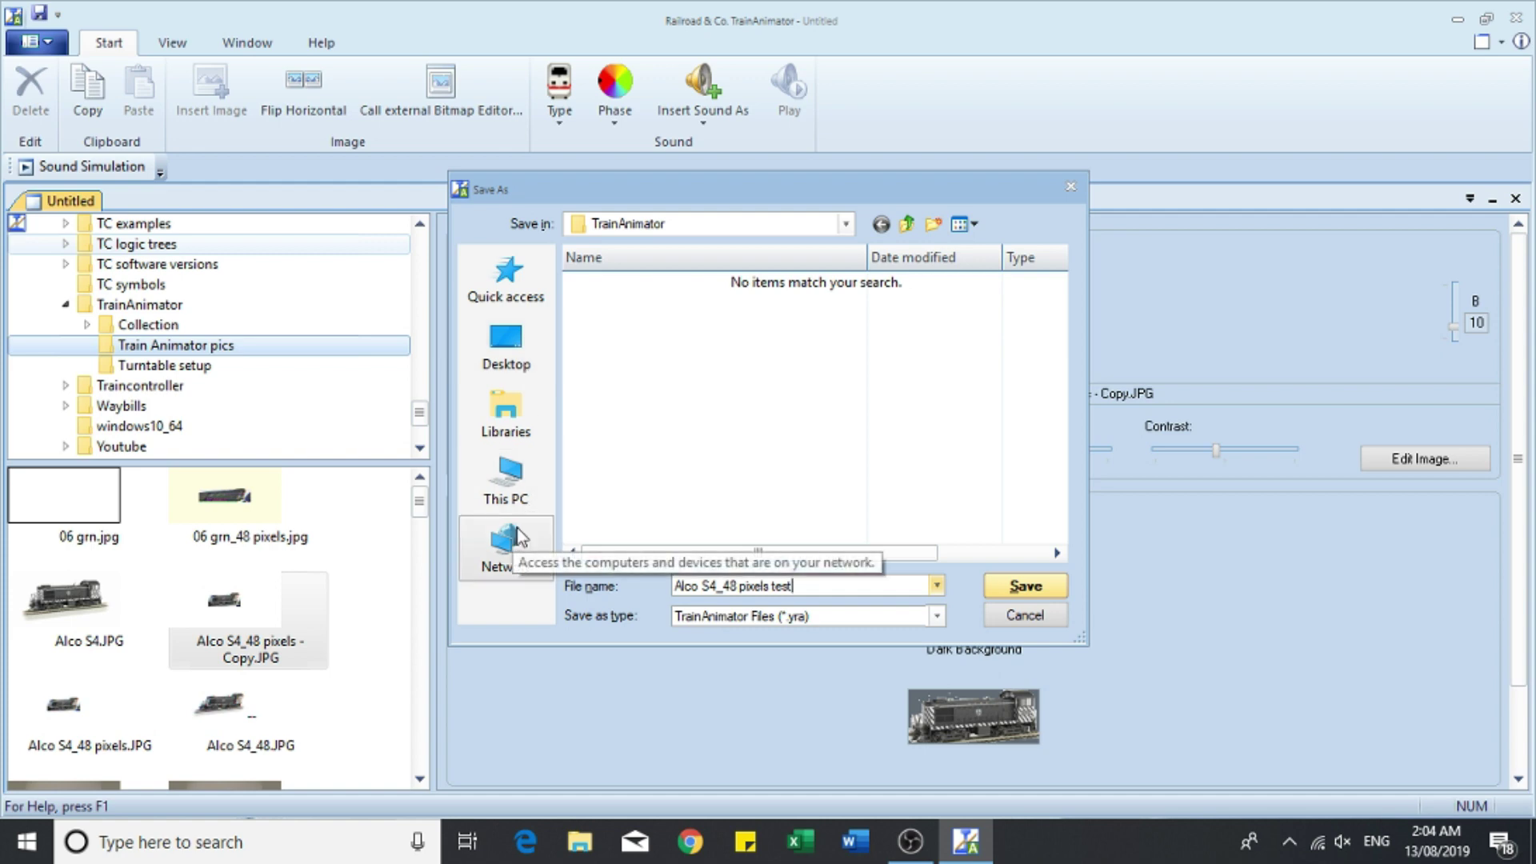
left_click(520, 364)
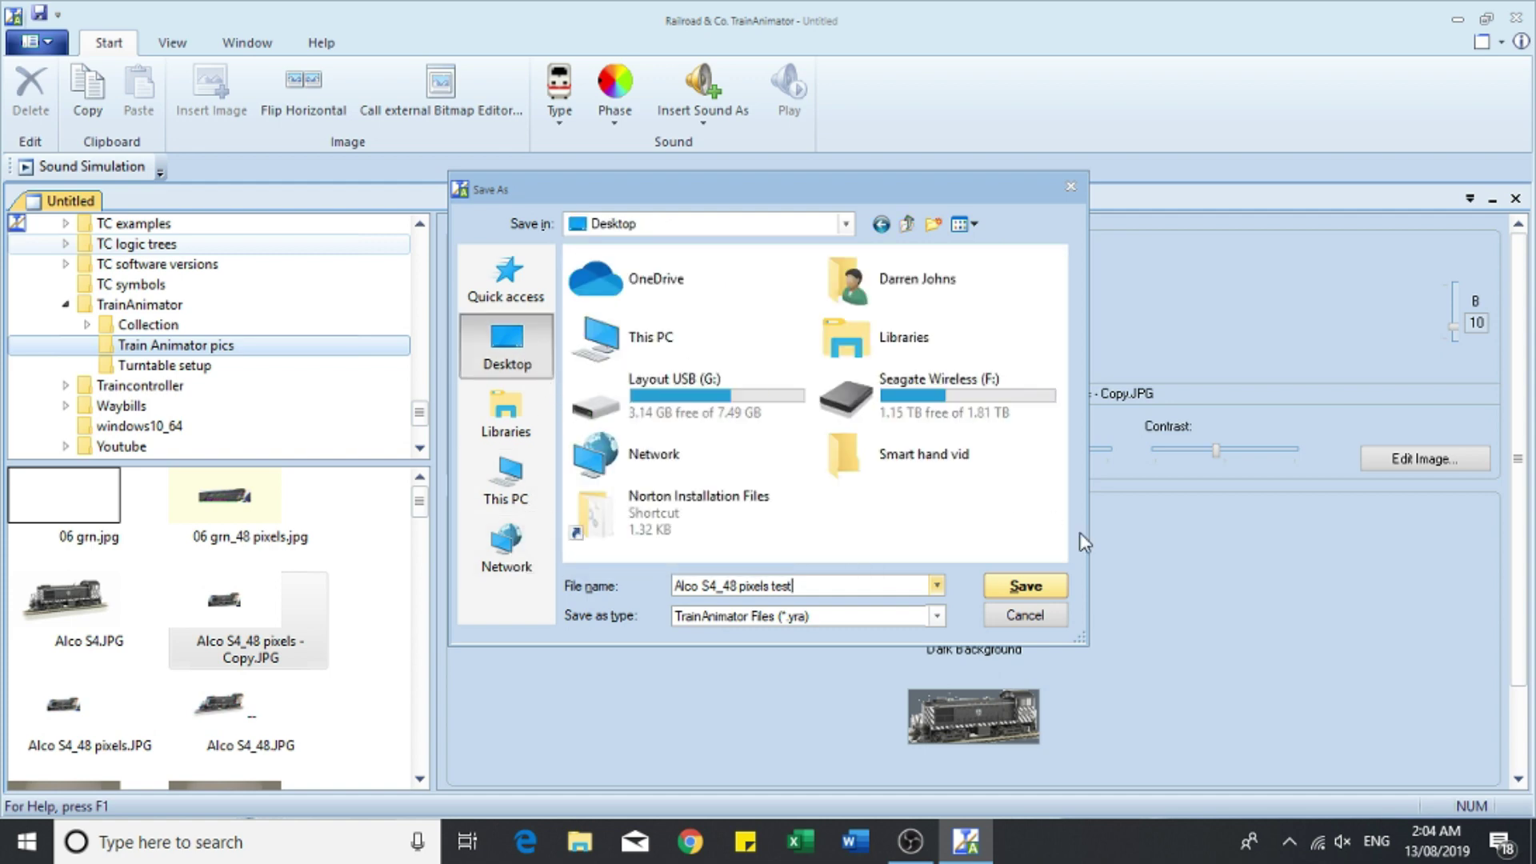
left_click(1039, 587)
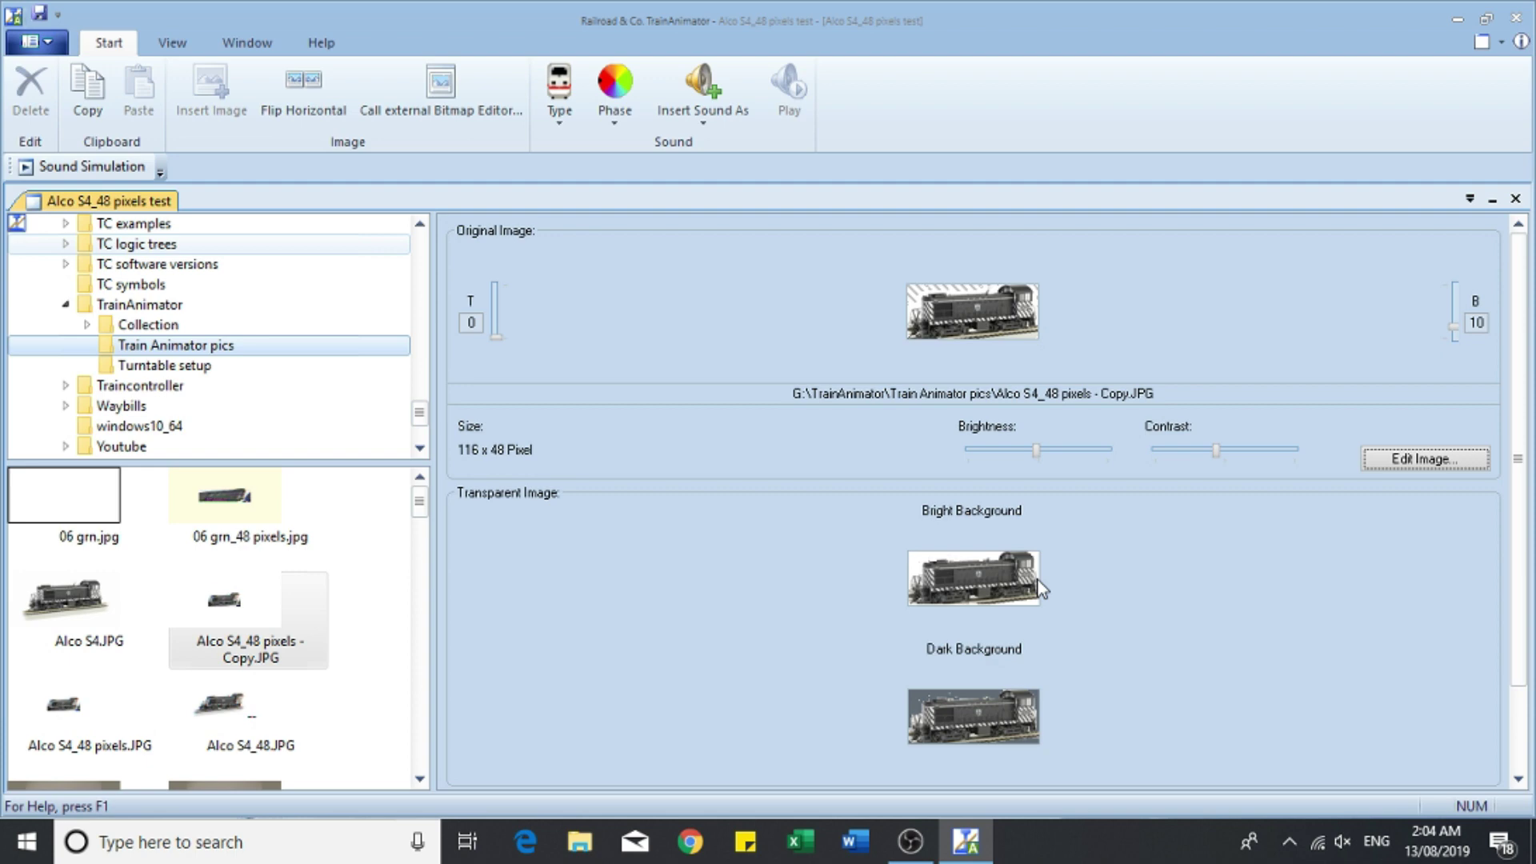
Step: Switch to TrainController Gold and create a new engine in the Engines + Trains list
left_click(1456, 21)
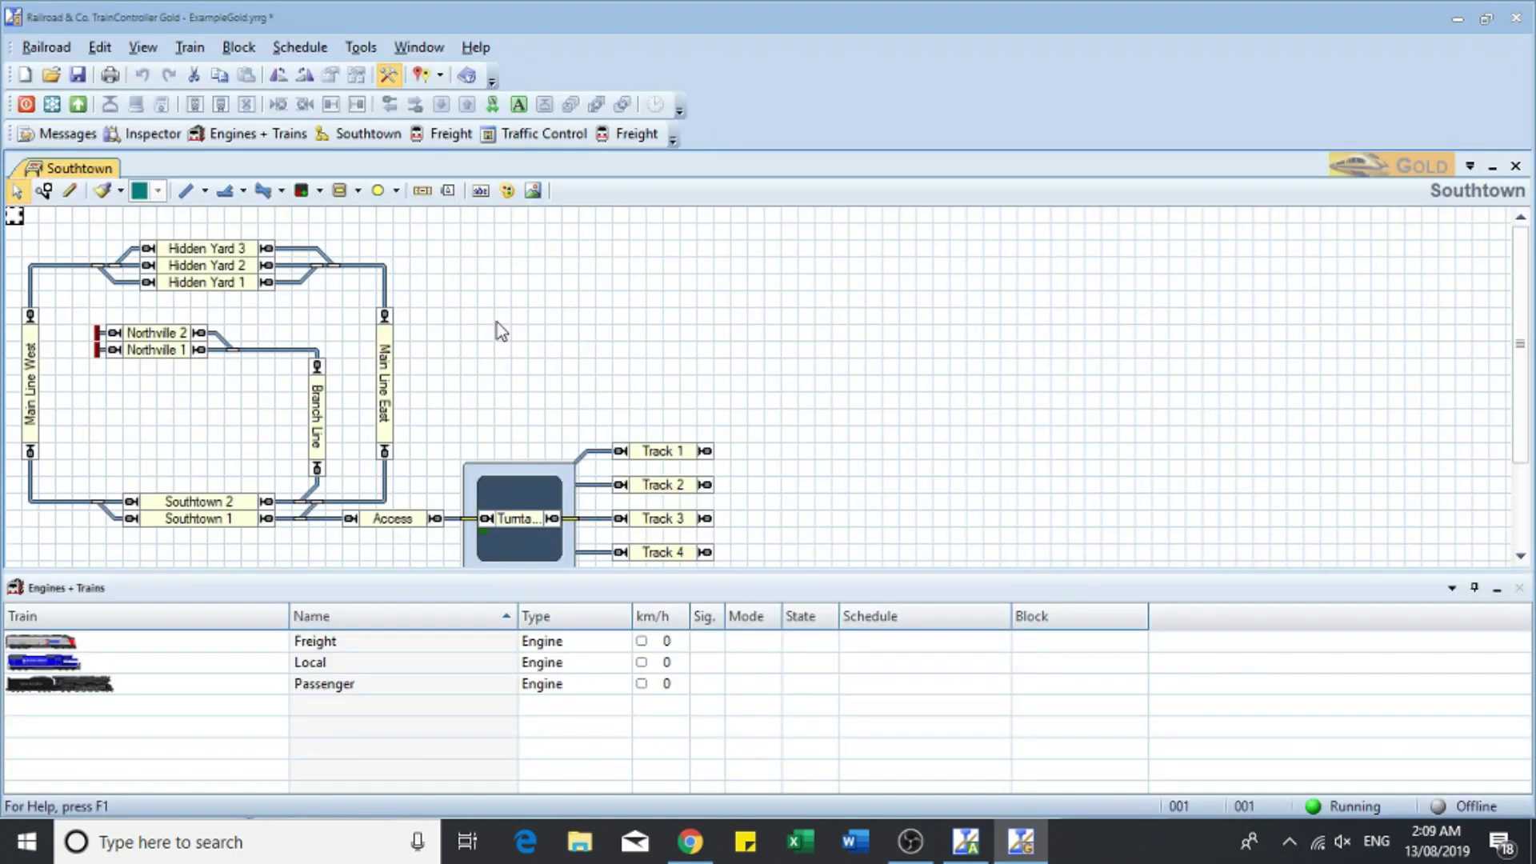
left_click(275, 145)
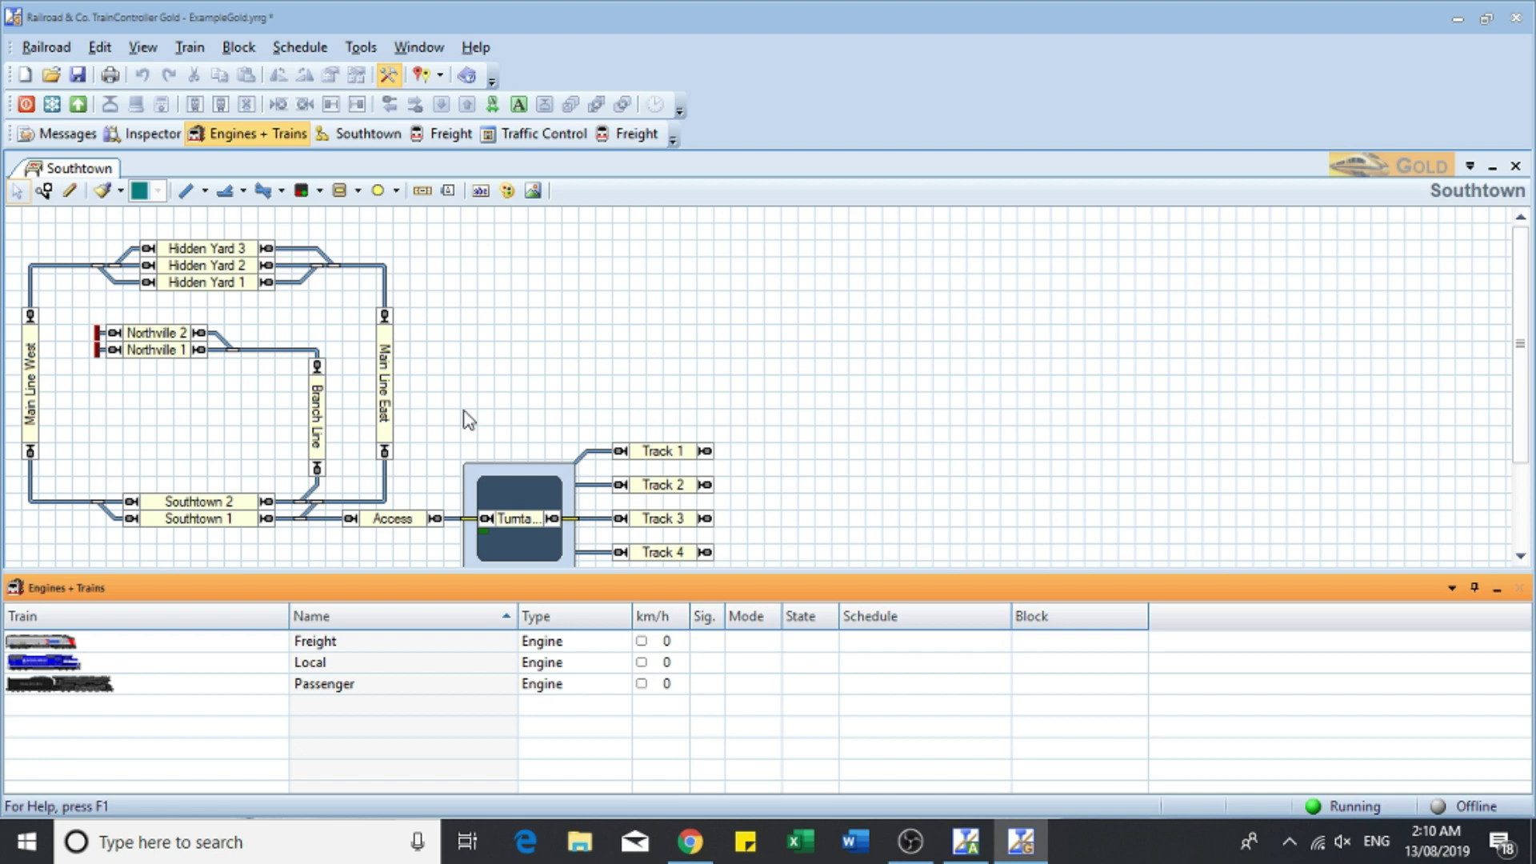
left_click(191, 48)
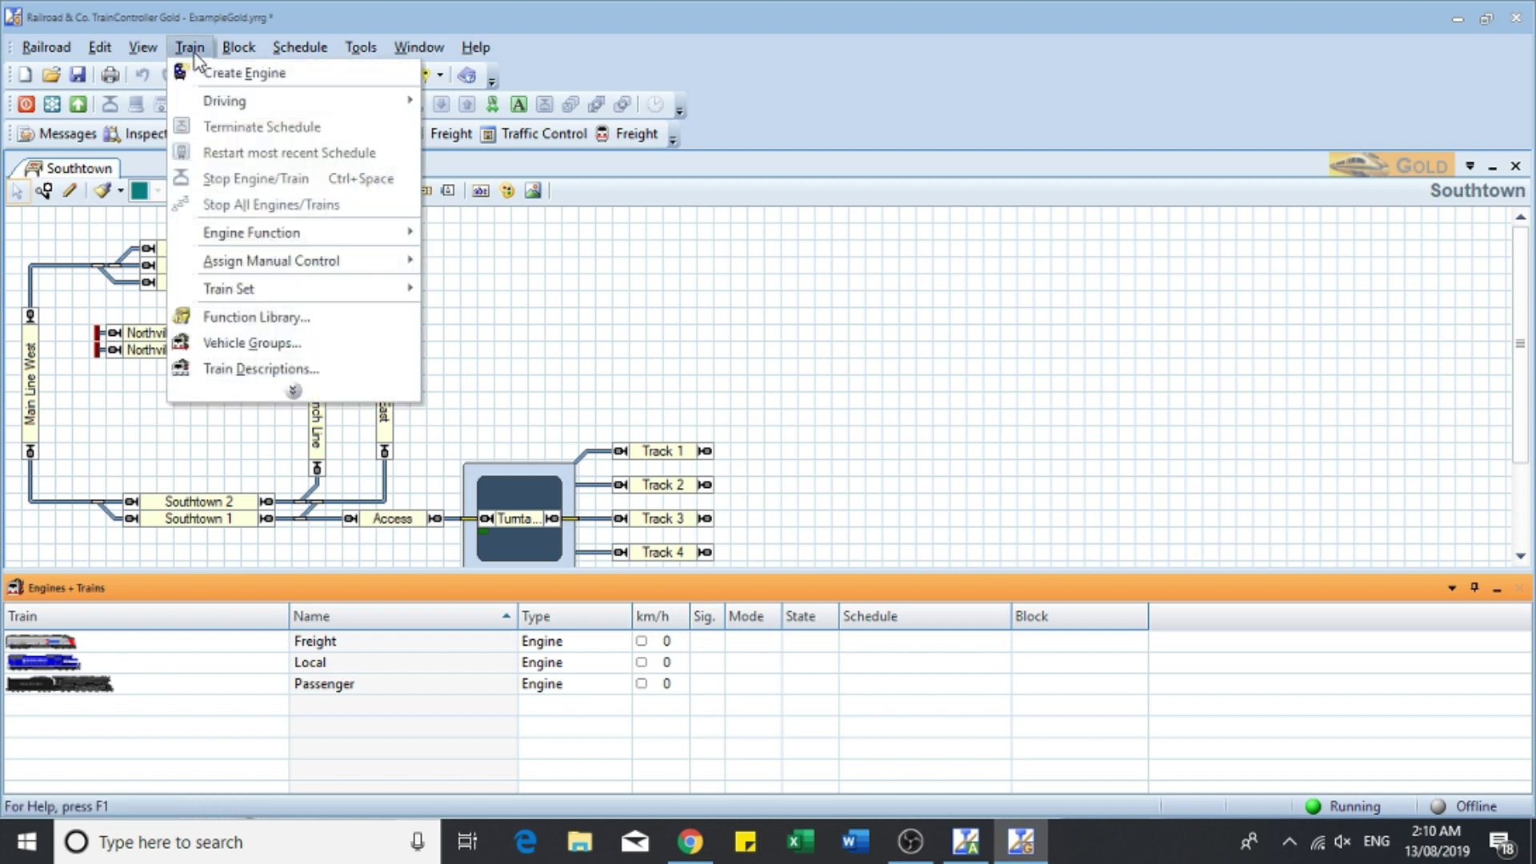
left_click(209, 72)
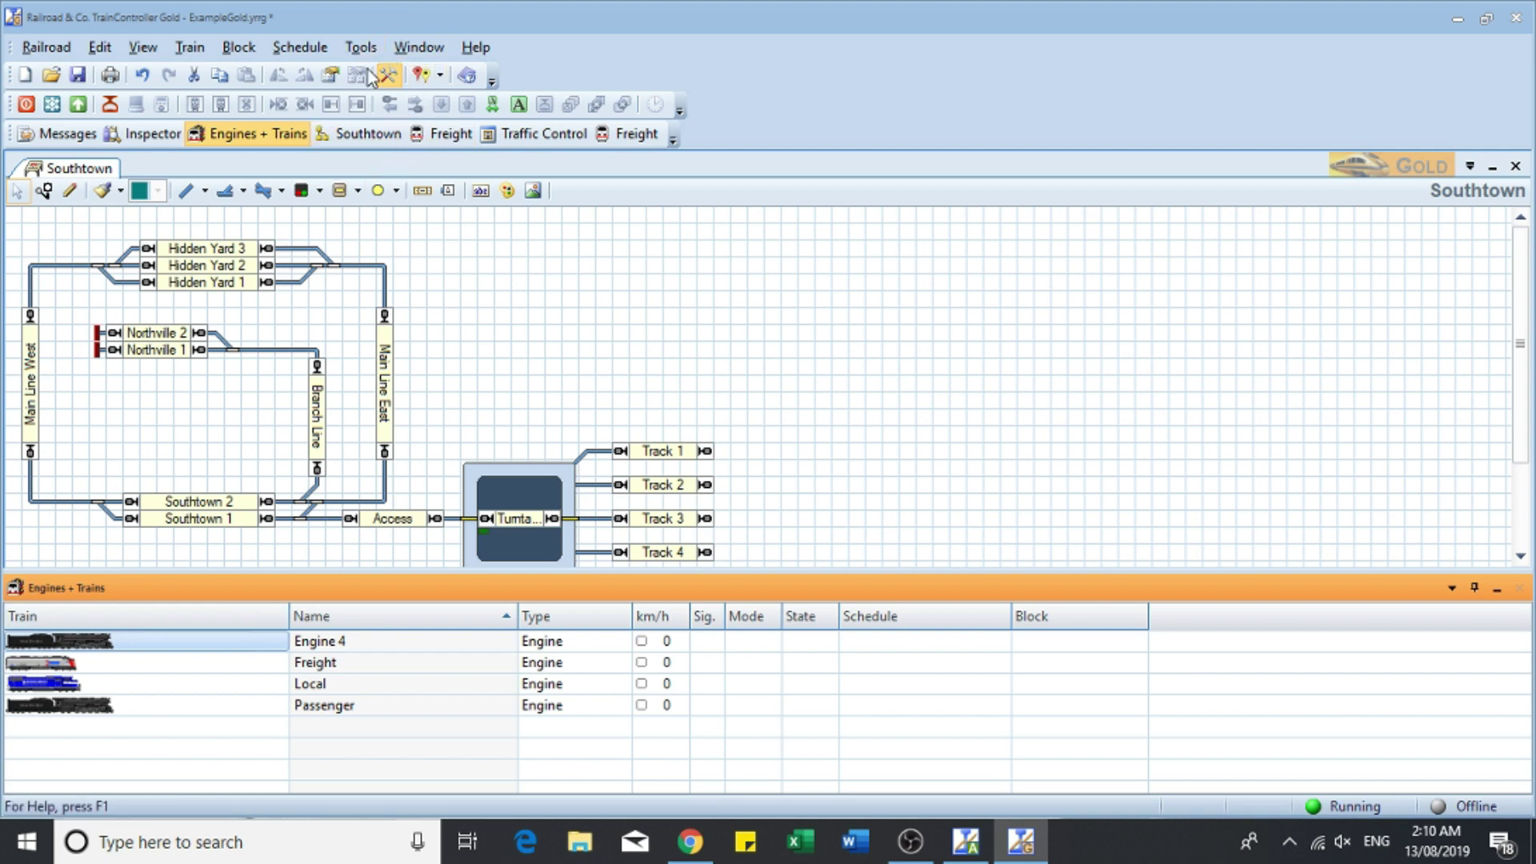
Step: Rename Engine 4 as Alco S4 and load the Alco S4_48 pixels test picture from the Desktop as its appearance
double_click(88, 645)
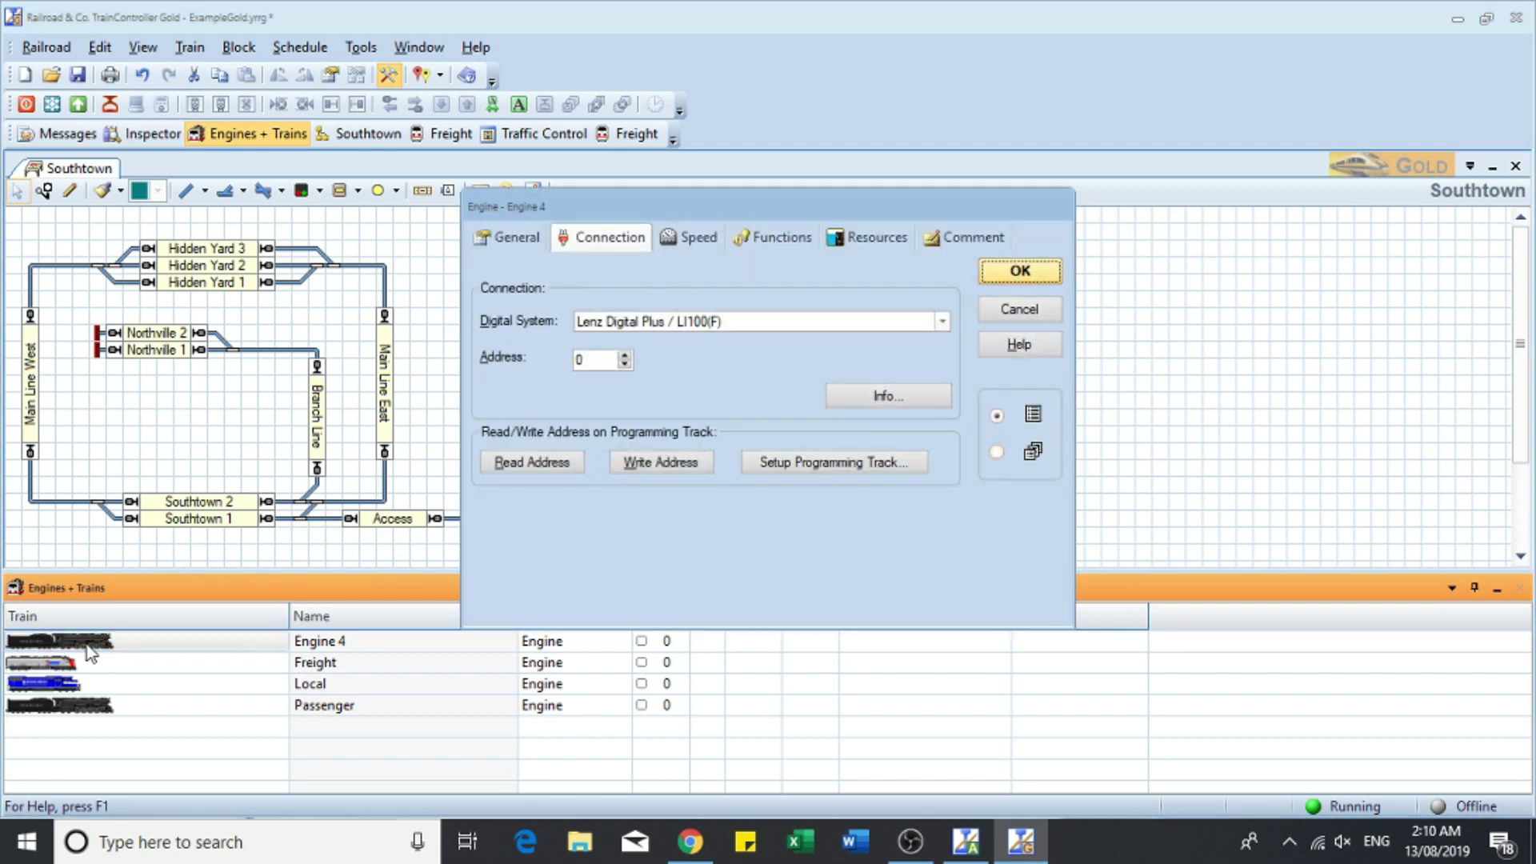
left_click(526, 253)
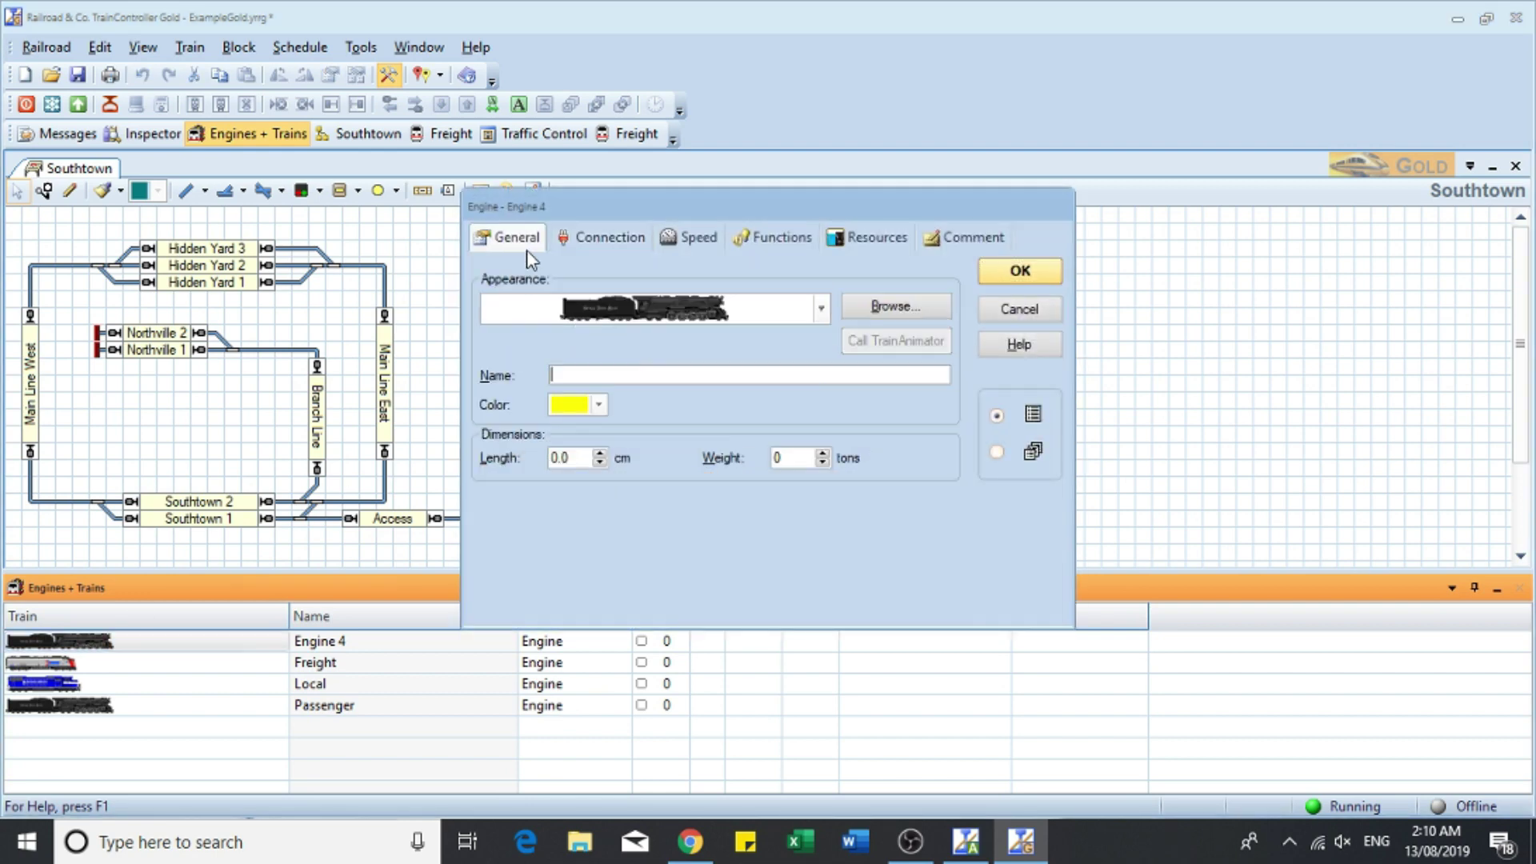
left_click(653, 375)
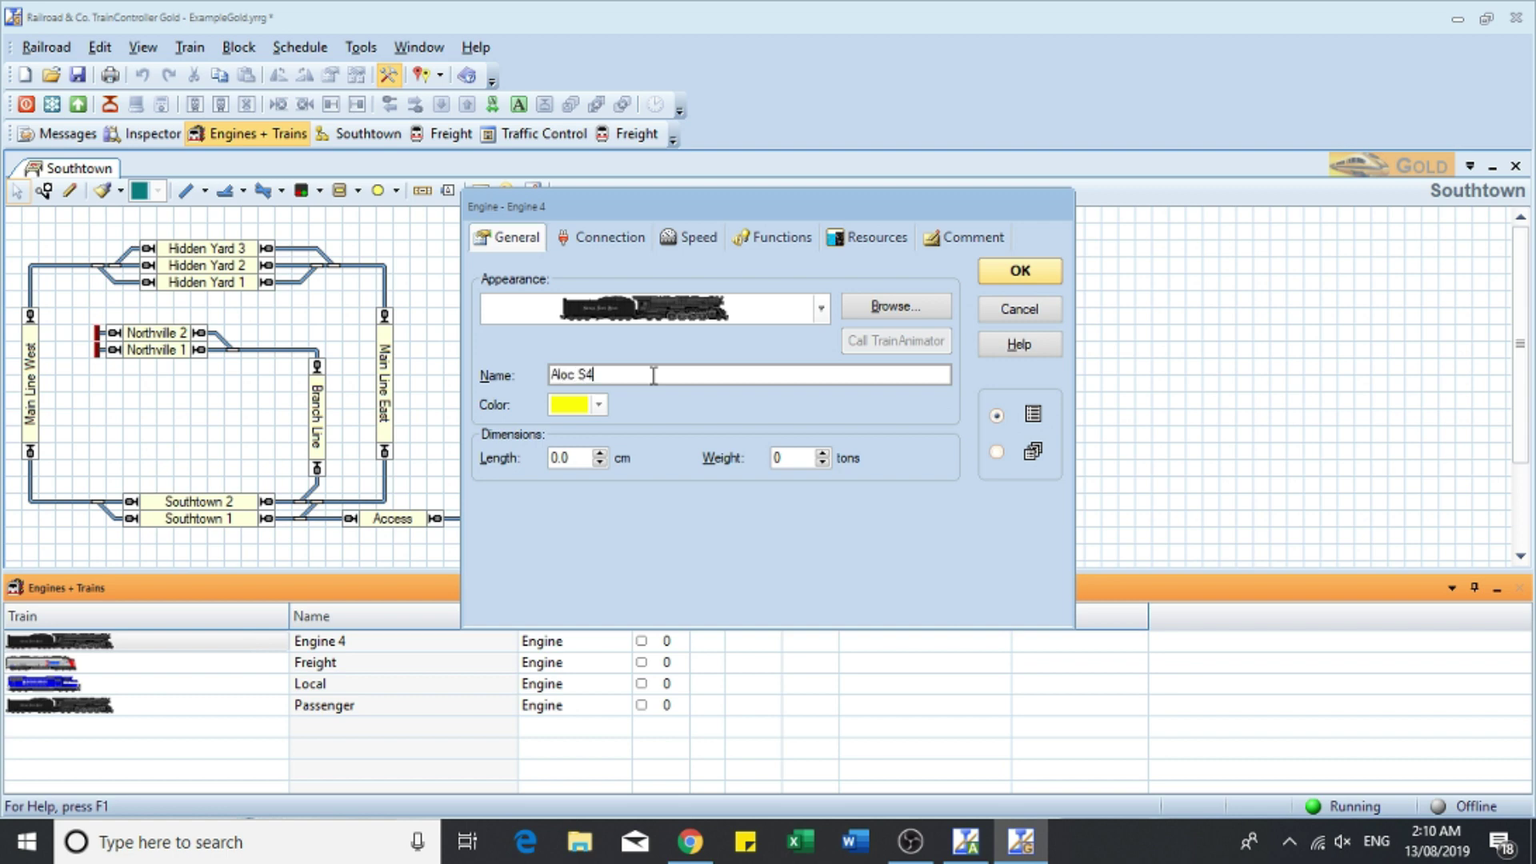
left_click(877, 307)
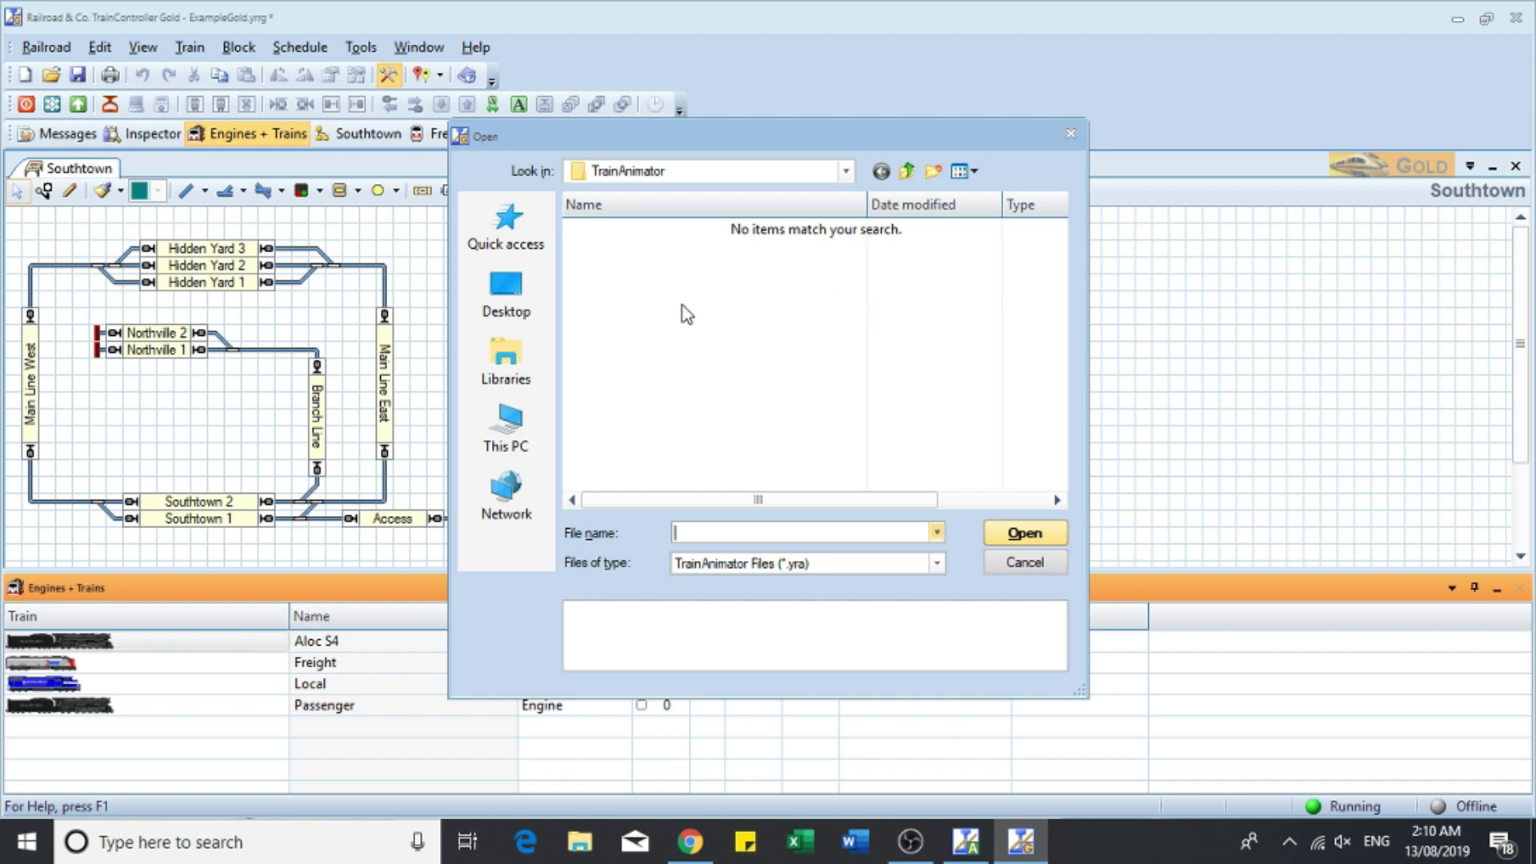
left_click(530, 312)
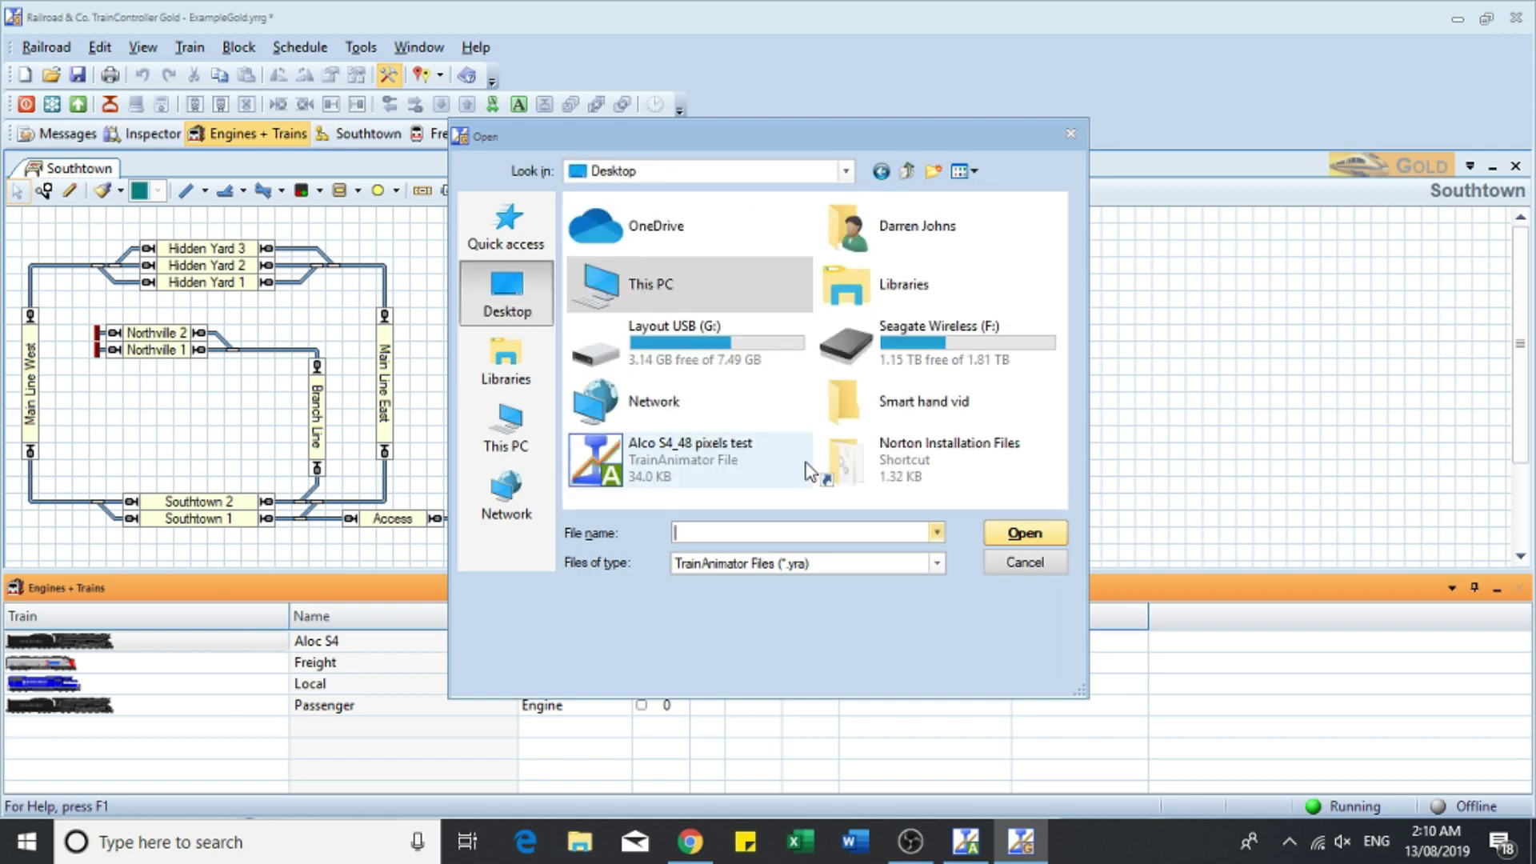
left_click(691, 472)
left_click(1022, 530)
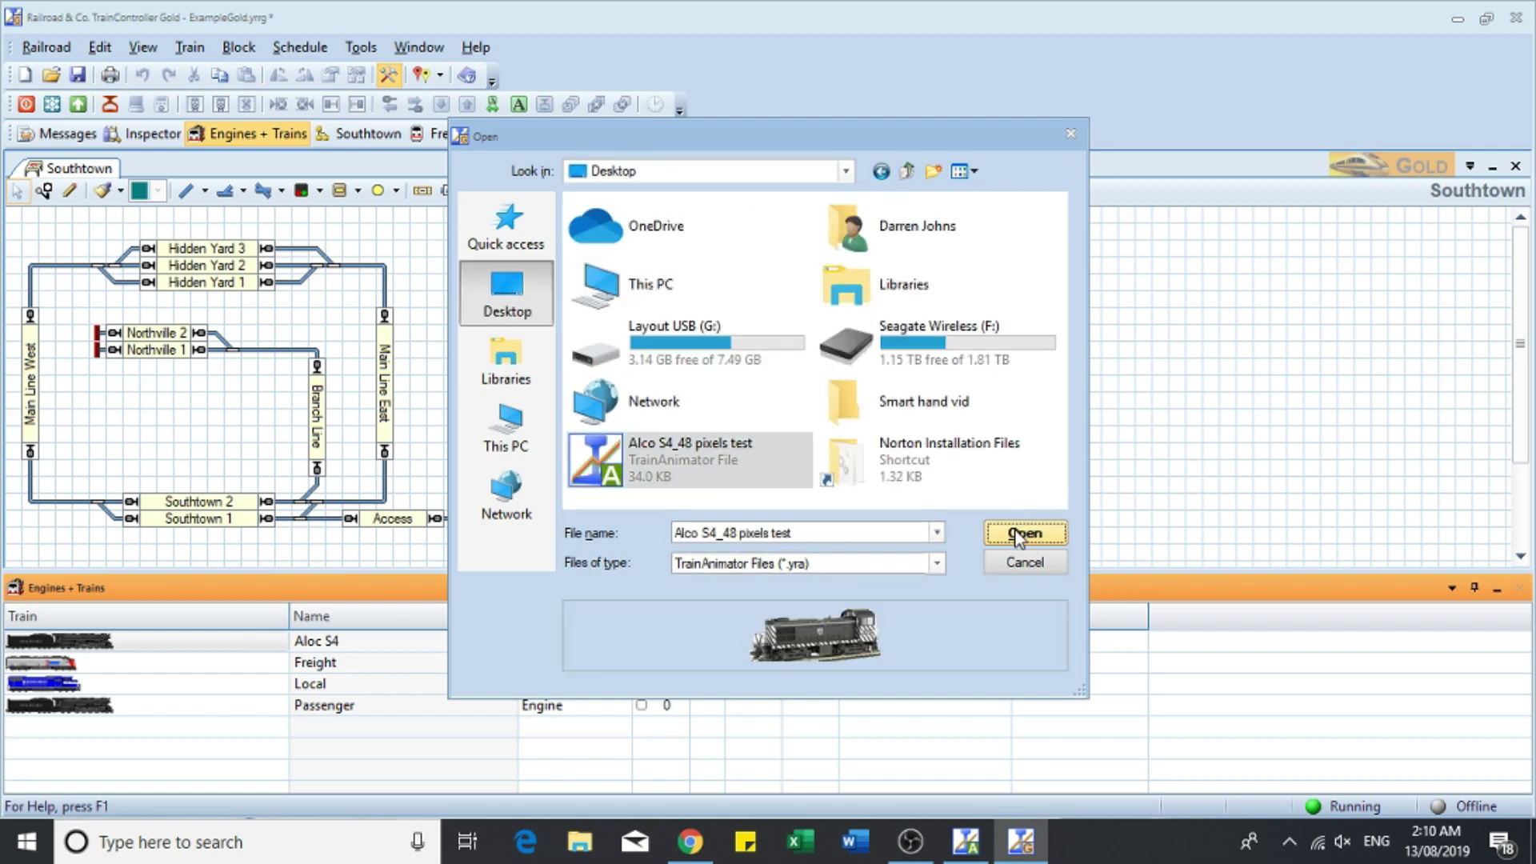
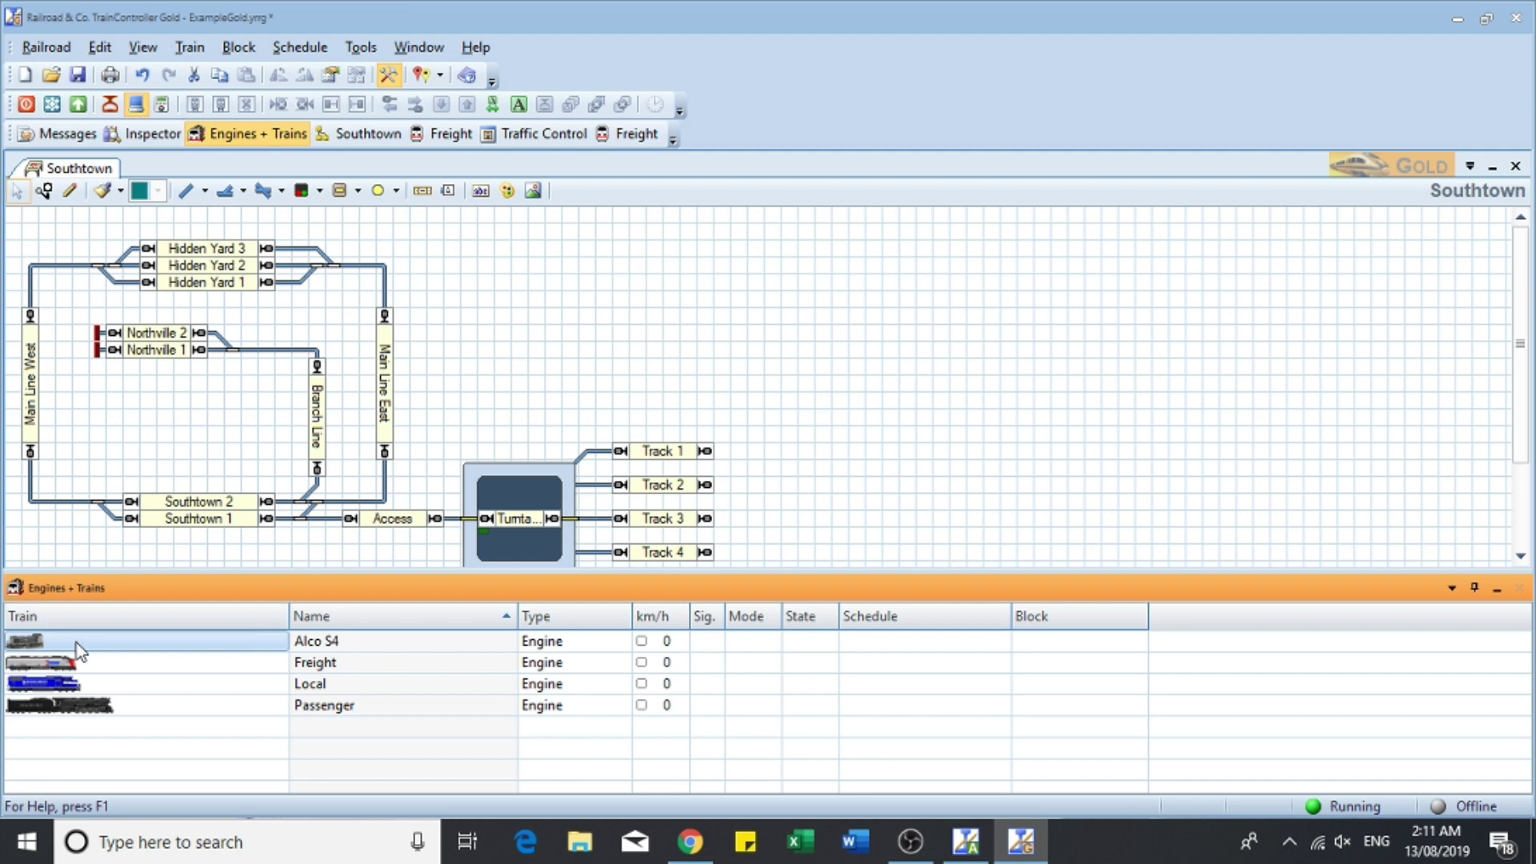
Step: Reopen the Alco S4 engine's properties, move the dialog aside, and switch to Chrome, docking it to half the screen beside the dialog
double_click(77, 643)
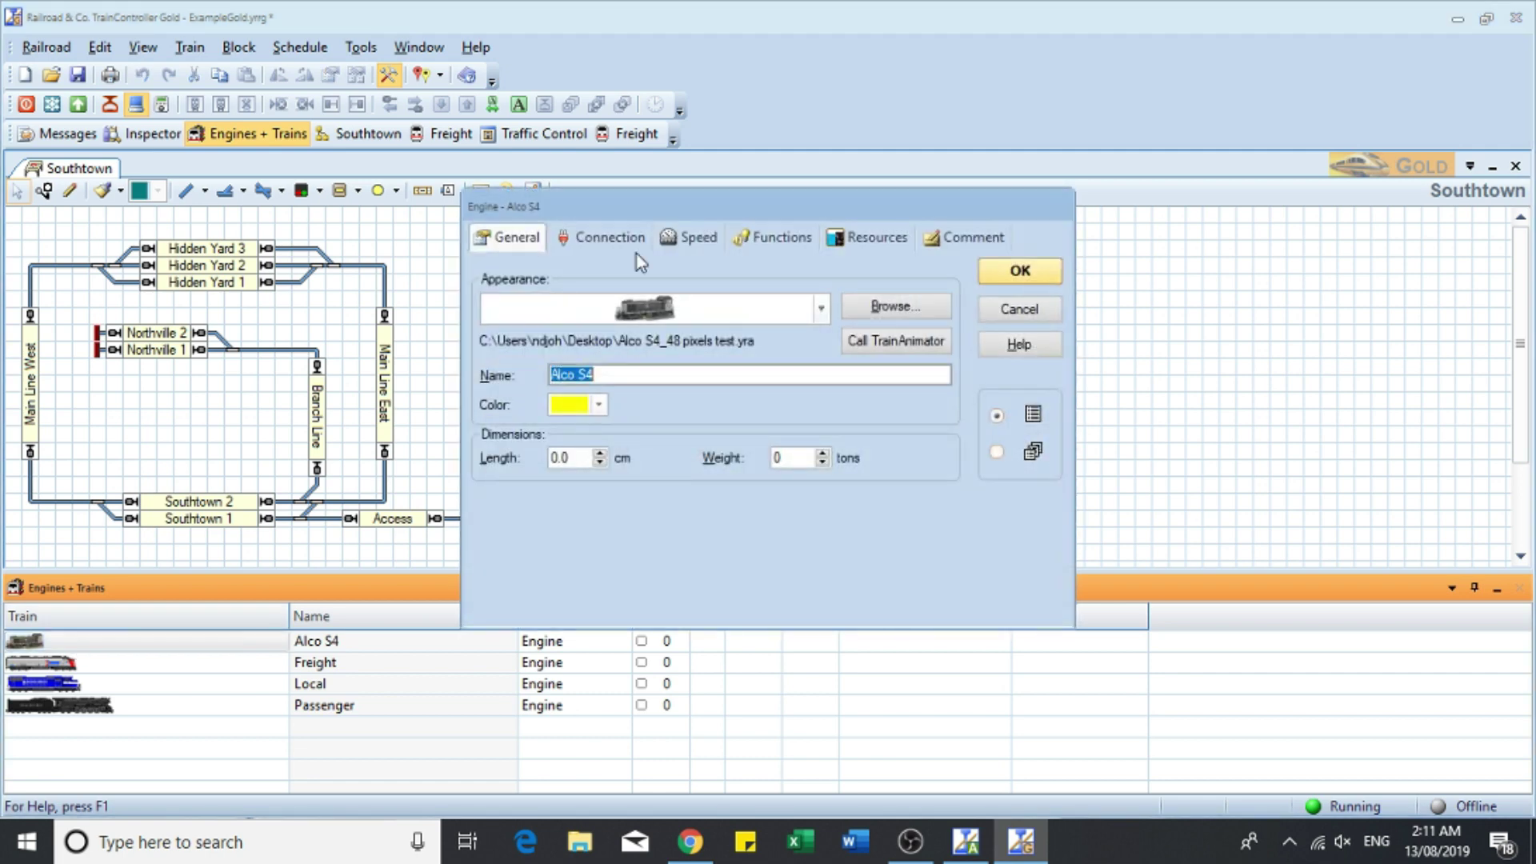
left_click_drag(746, 204, 361, 73)
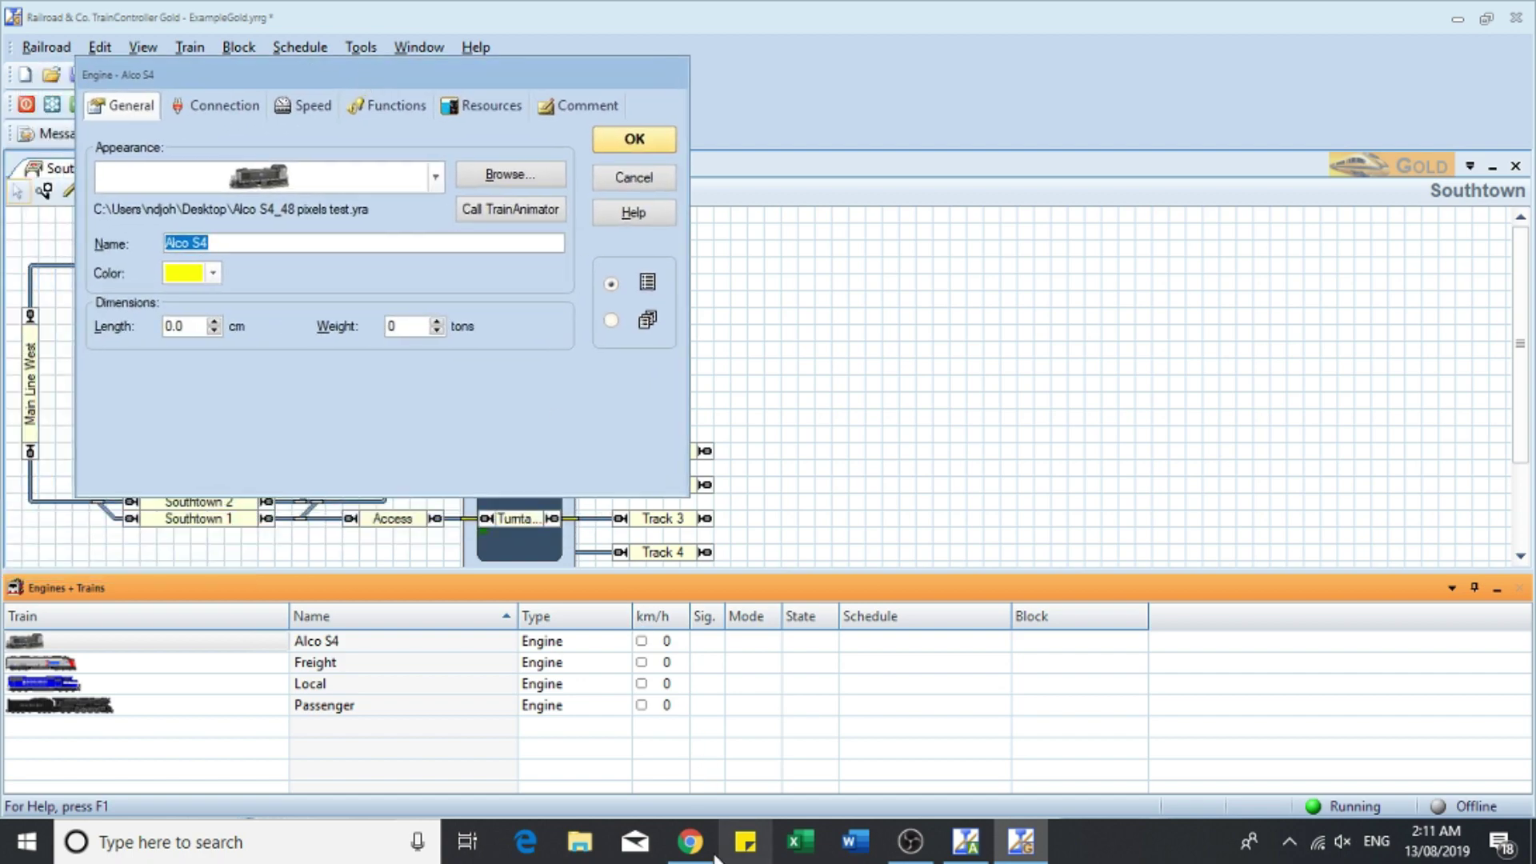
left_click(691, 842)
left_click_drag(688, 35, 1532, 36)
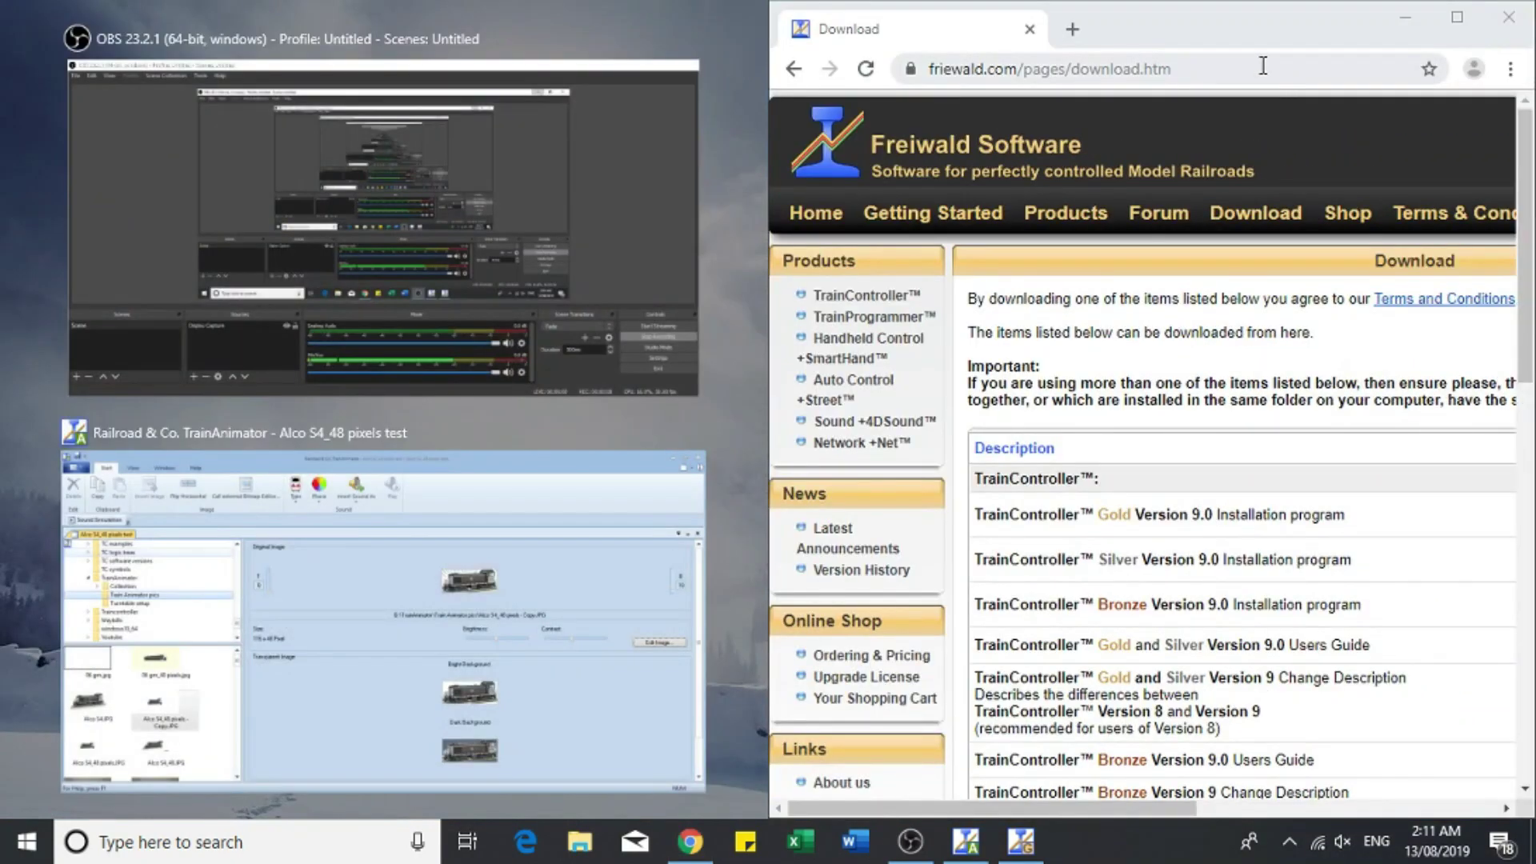
Step: Search Google for alco S4 and open the Wikipedia article on the ALCO S-2 and S-4
left_click(1262, 65)
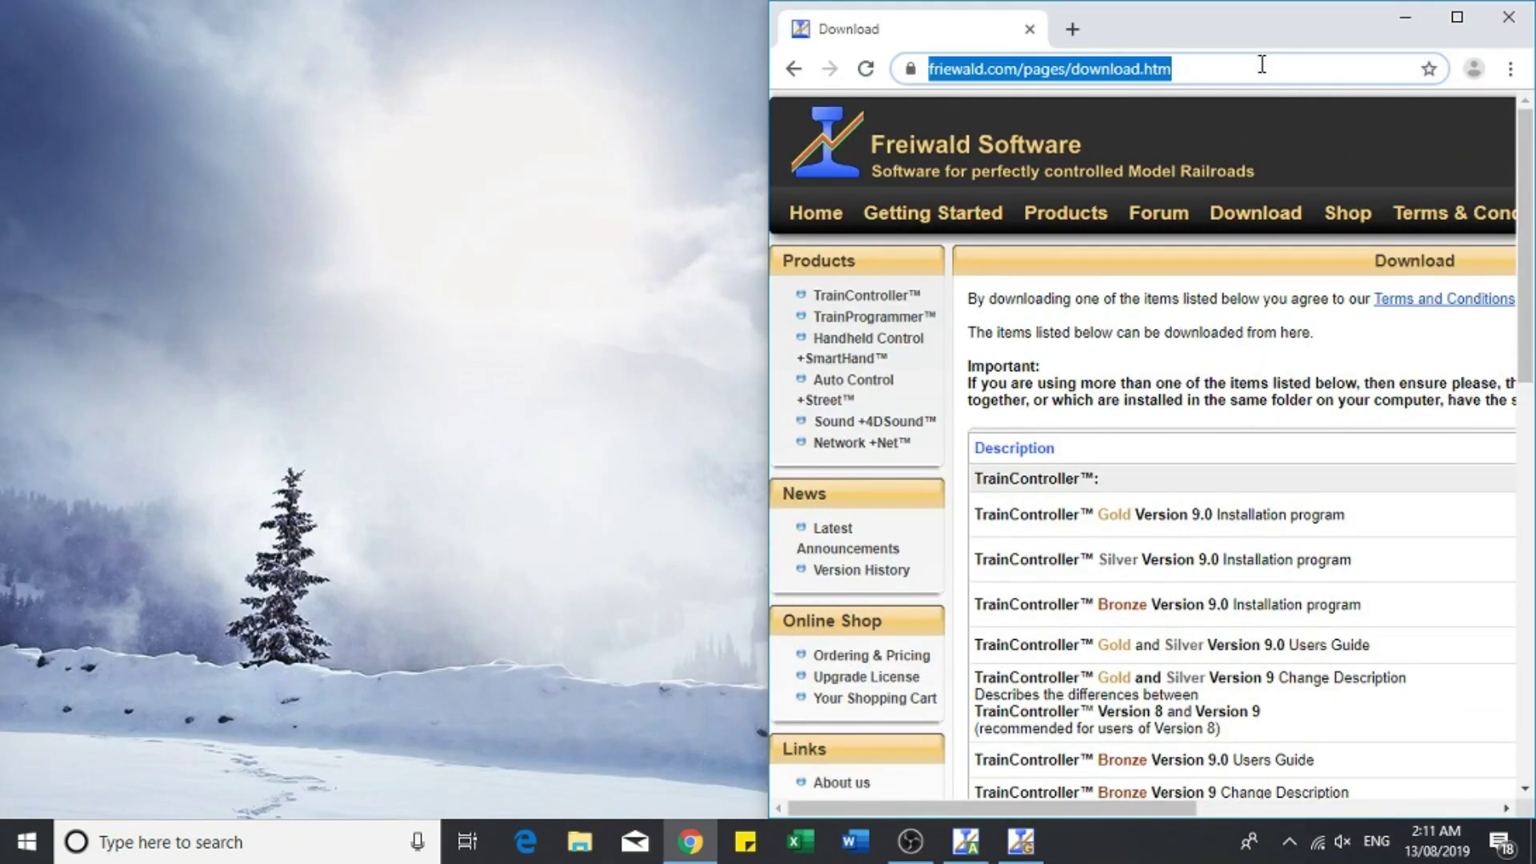
type("alco S4")
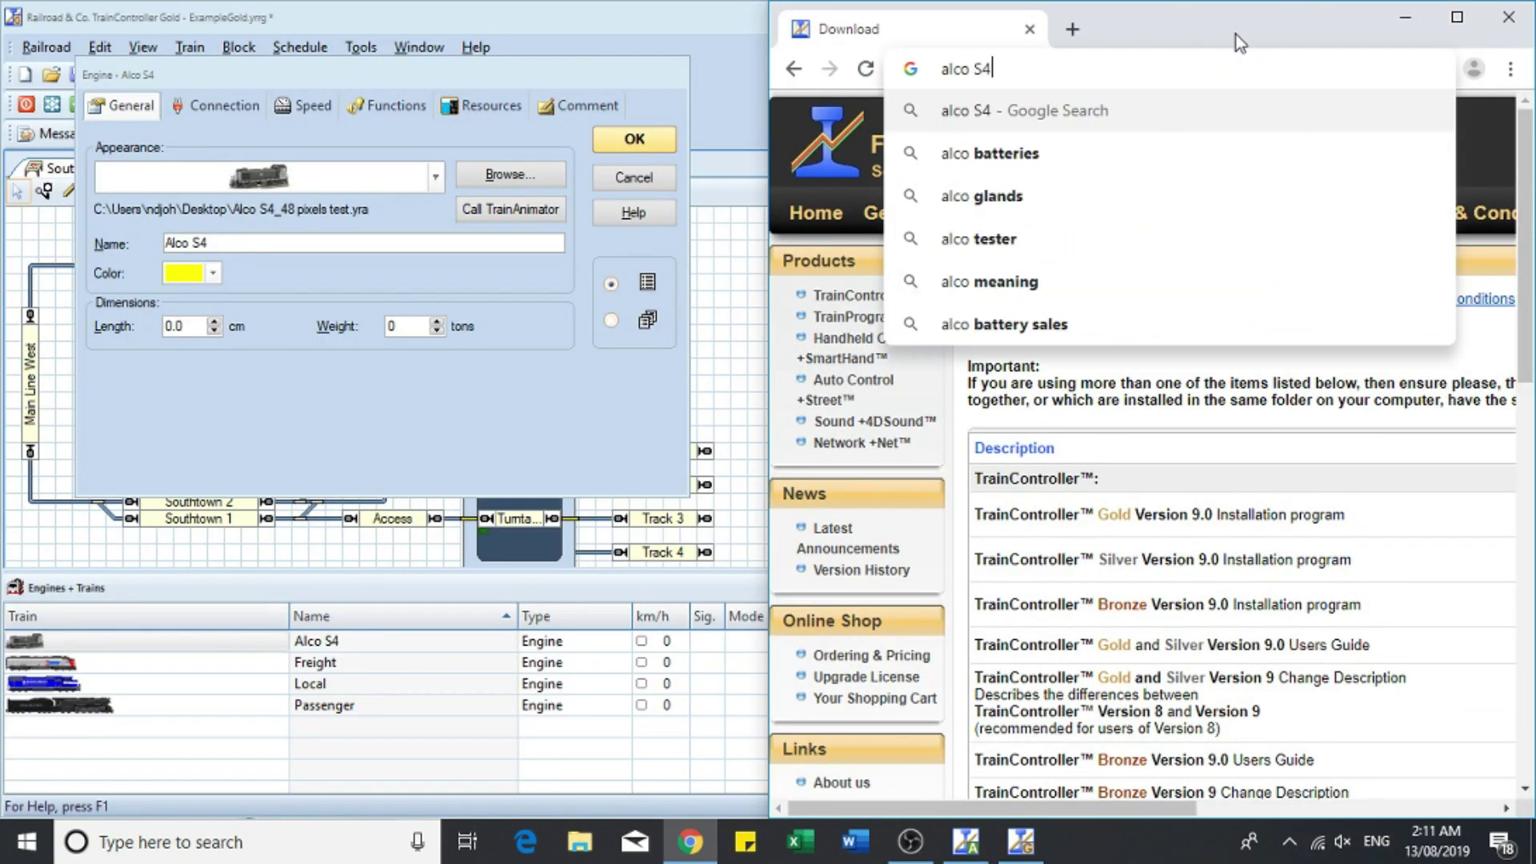
key("Return")
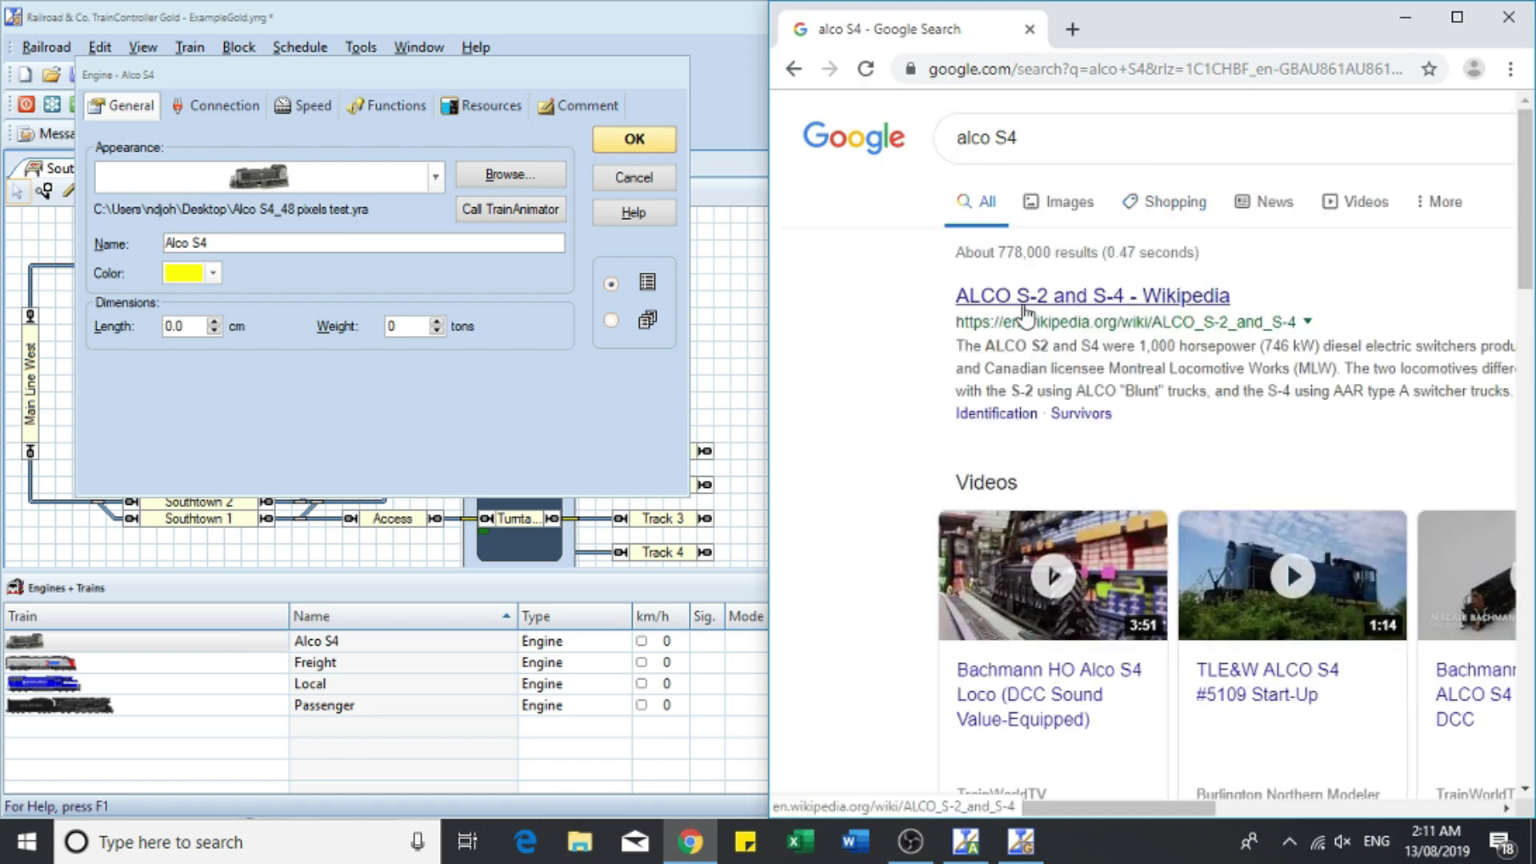
left_click(1106, 309)
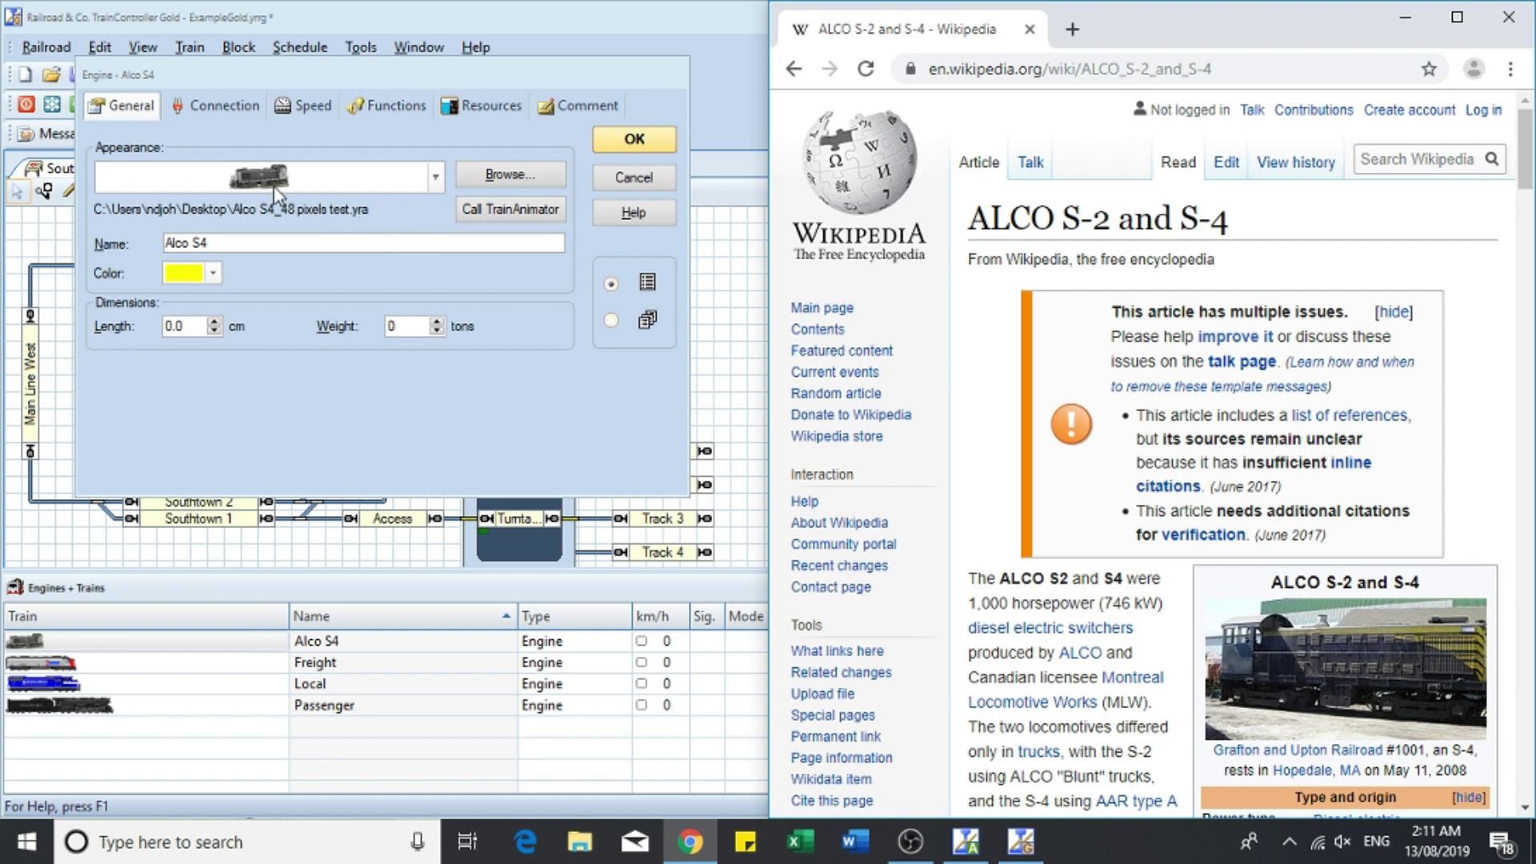
Step: Check which speed and power settings the engine needs in TrainController, and look up the locomotive's specifications in the Wikipedia article in Chrome
left_click(301, 105)
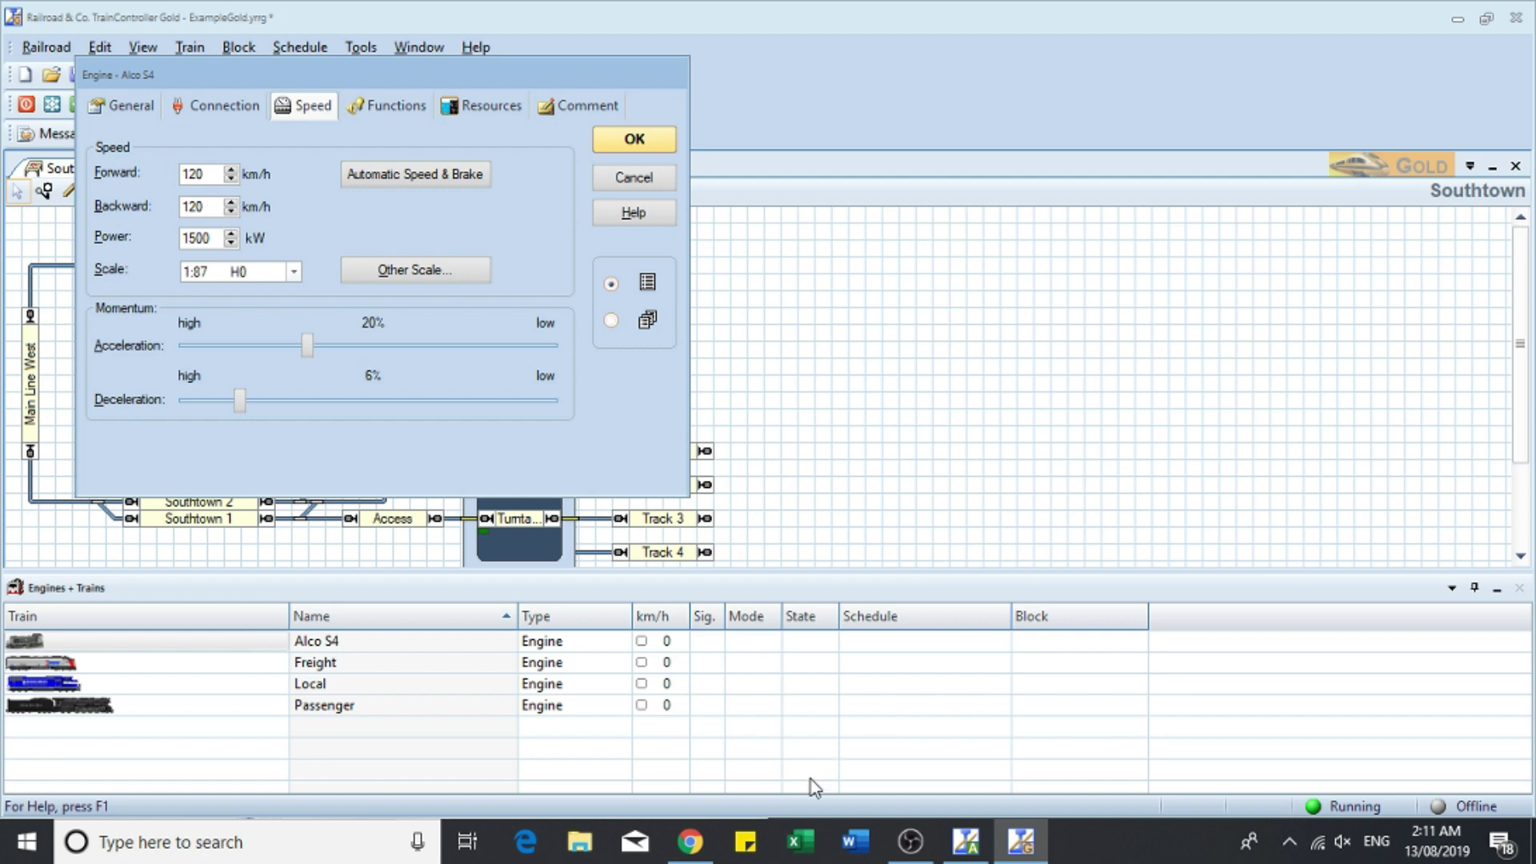
left_click(690, 840)
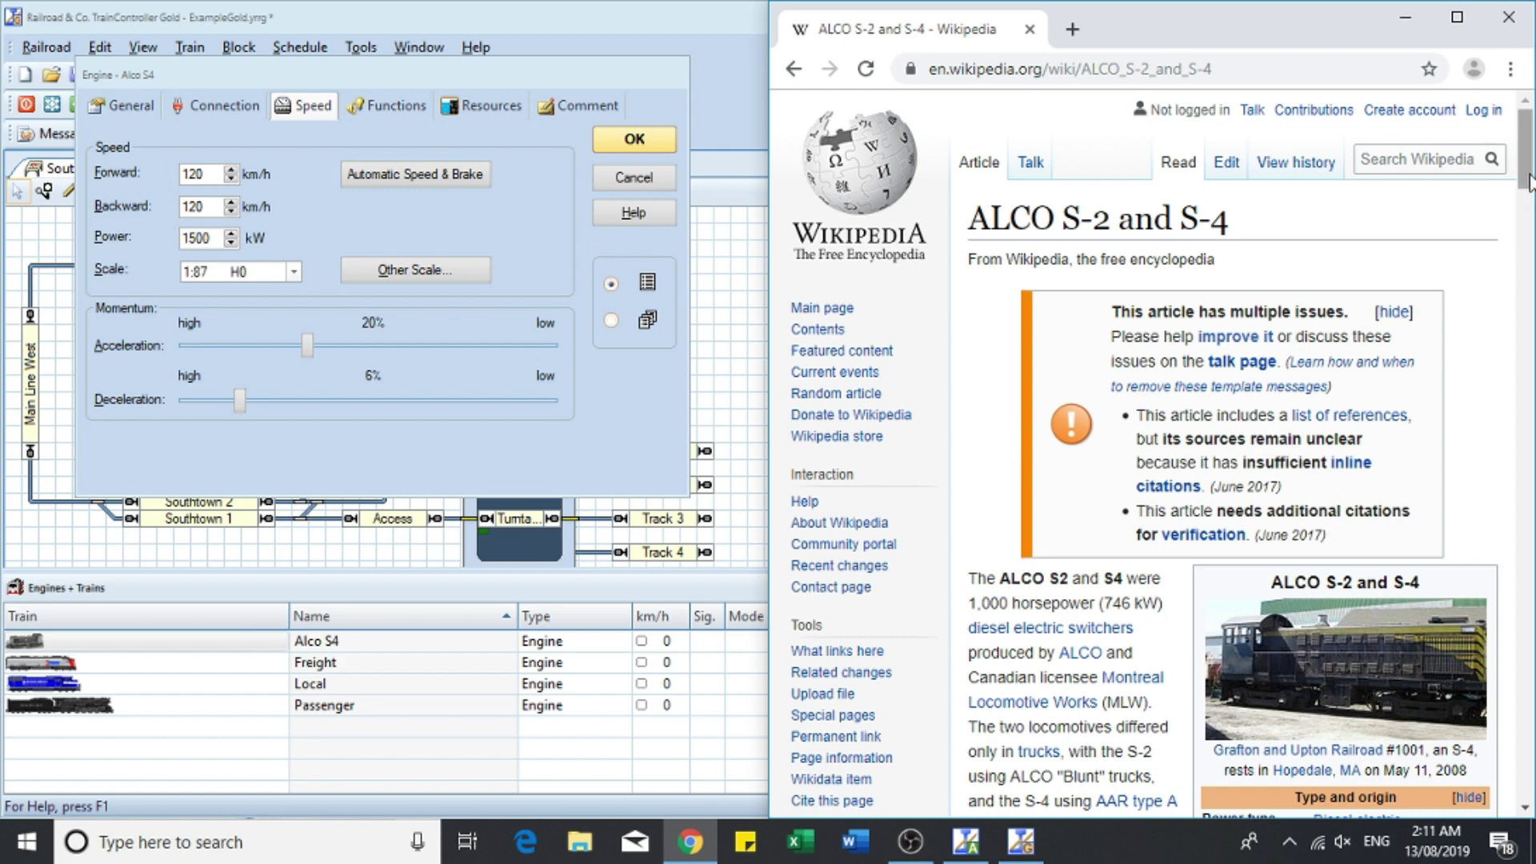
left_click_drag(1529, 182, 1529, 255)
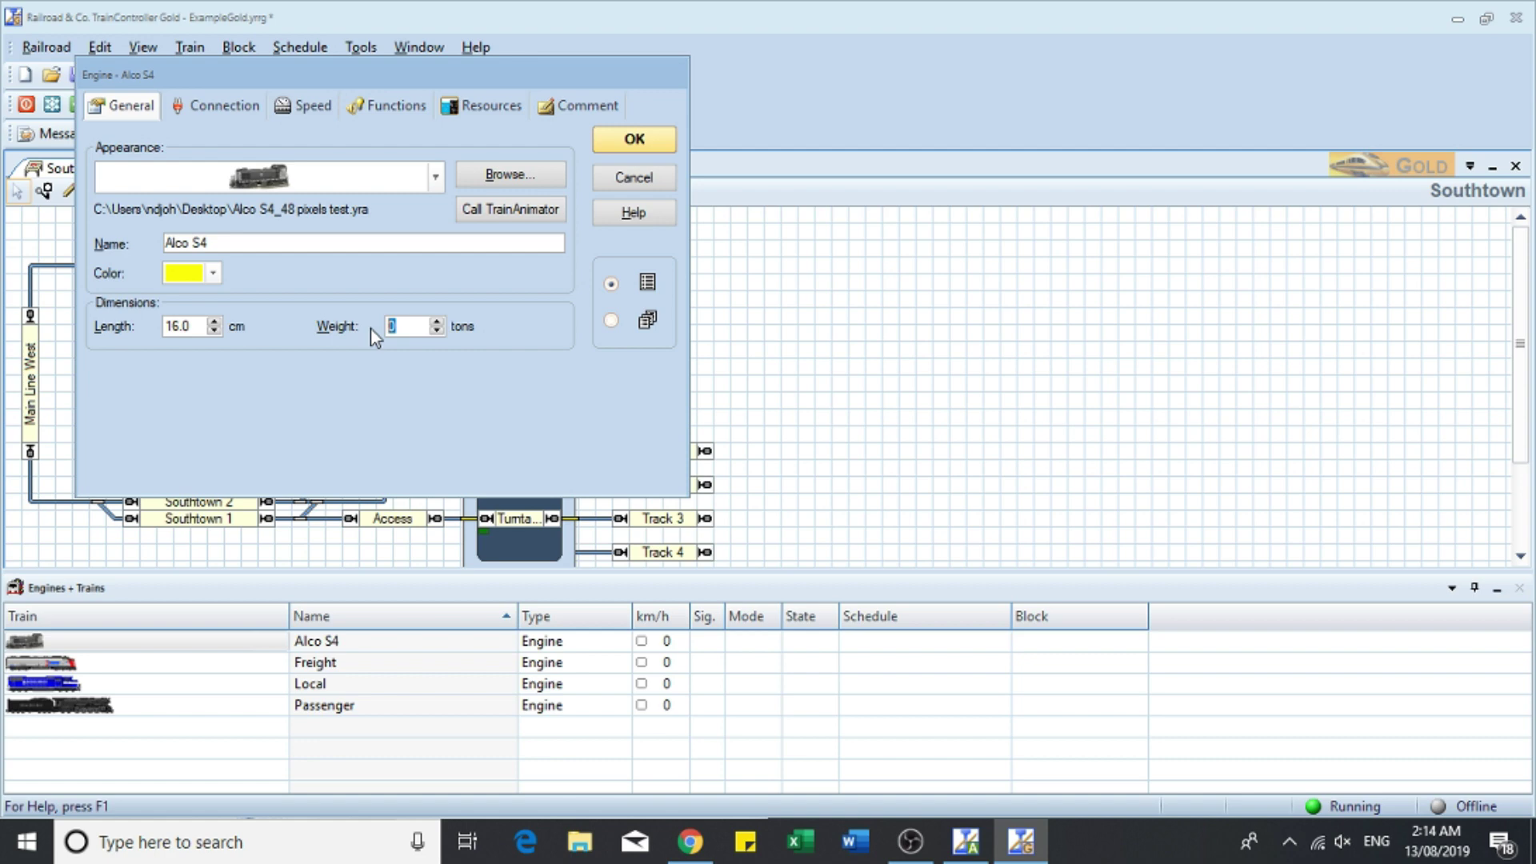
Step: Replace the Alco S4 engine's backward and forward speeds in TrainController and accept the engine settings
key("ctrl+Tab")
key("ctrl+Tab")
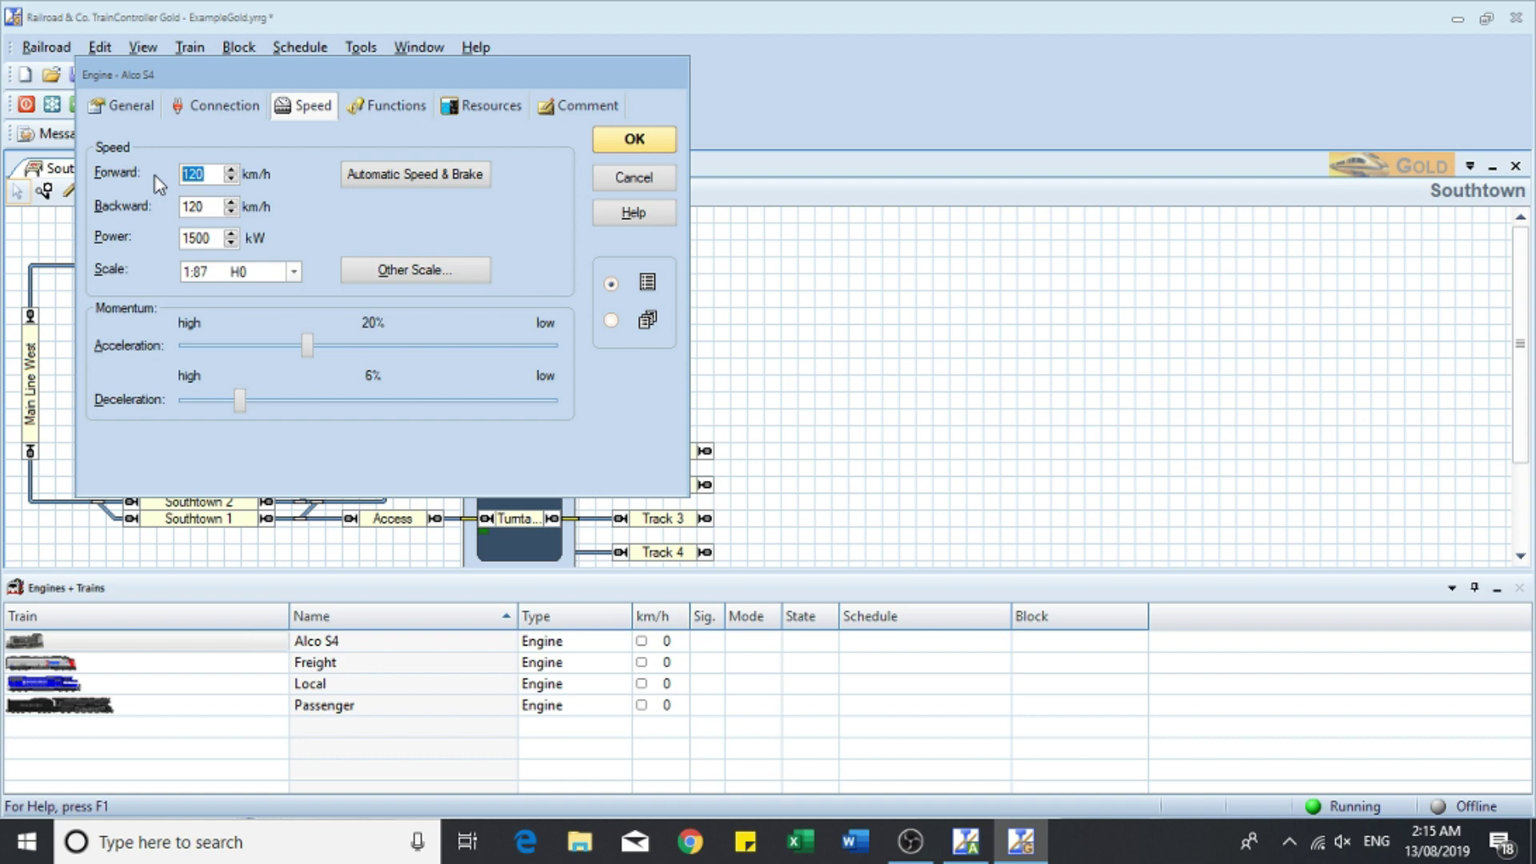
left_click(214, 205)
key("BackSpace")
key("BackSpace")
key("BackSpace")
left_click(217, 170)
key("BackSpace")
key("BackSpace")
key("BackSpace")
left_click(646, 146)
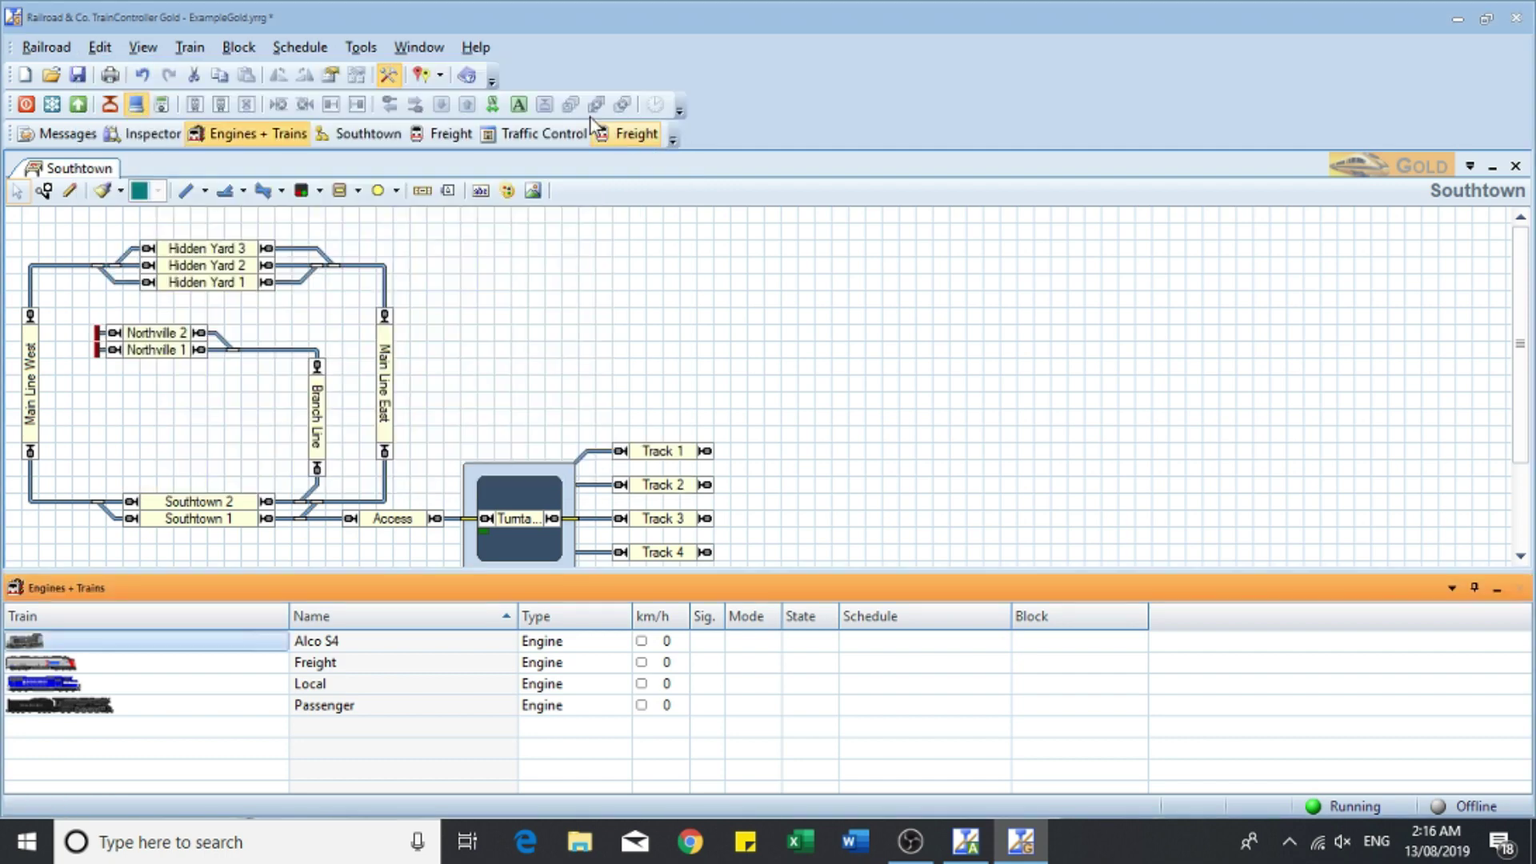
Step: Bring up the program's help options
left_click(474, 48)
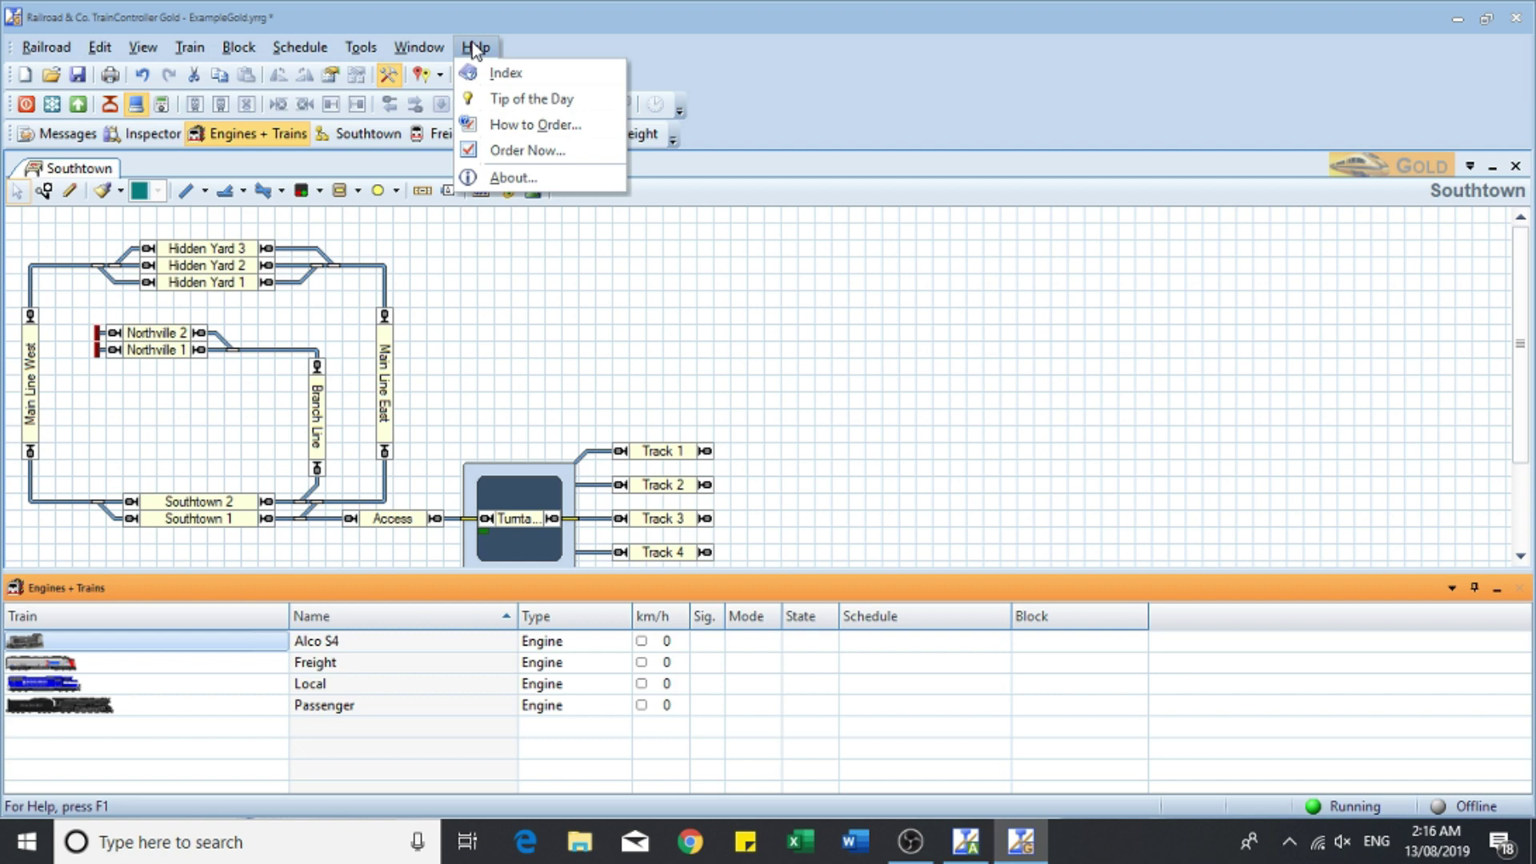